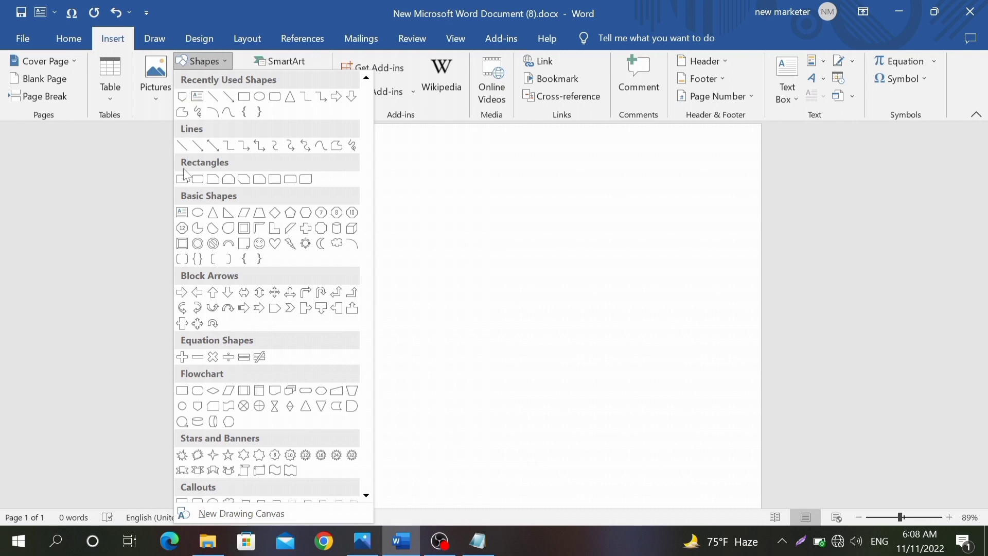
# Step: Draw a rectangle near the page top, size it 2" tall by 3.5" wide, and shift it right
pyautogui.click(184, 178)
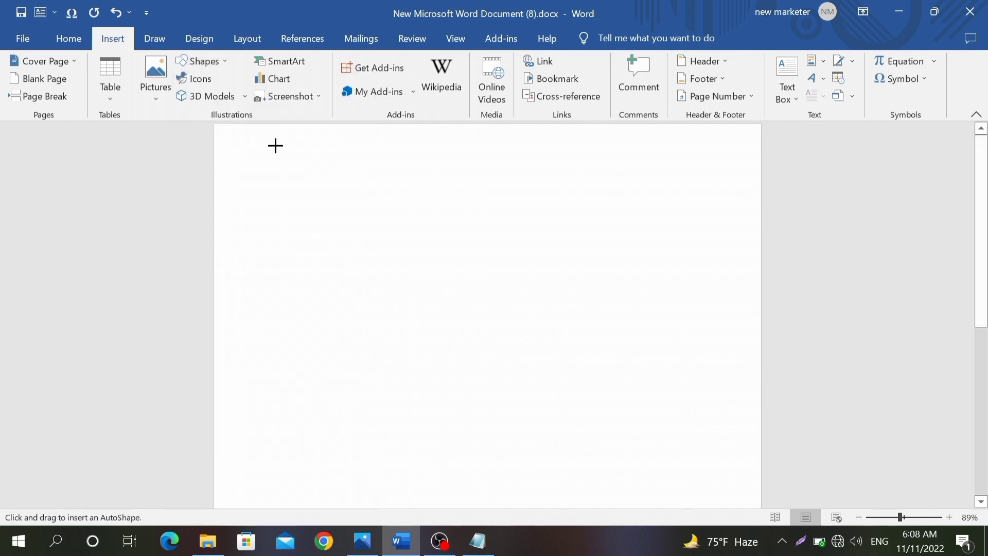
pyautogui.moveTo(255, 133)
pyautogui.mouseDown()
pyautogui.moveTo(277, 320)
pyautogui.moveTo(437, 345)
pyautogui.moveTo(517, 277)
pyautogui.mouseUp()
pyautogui.click(859, 67)
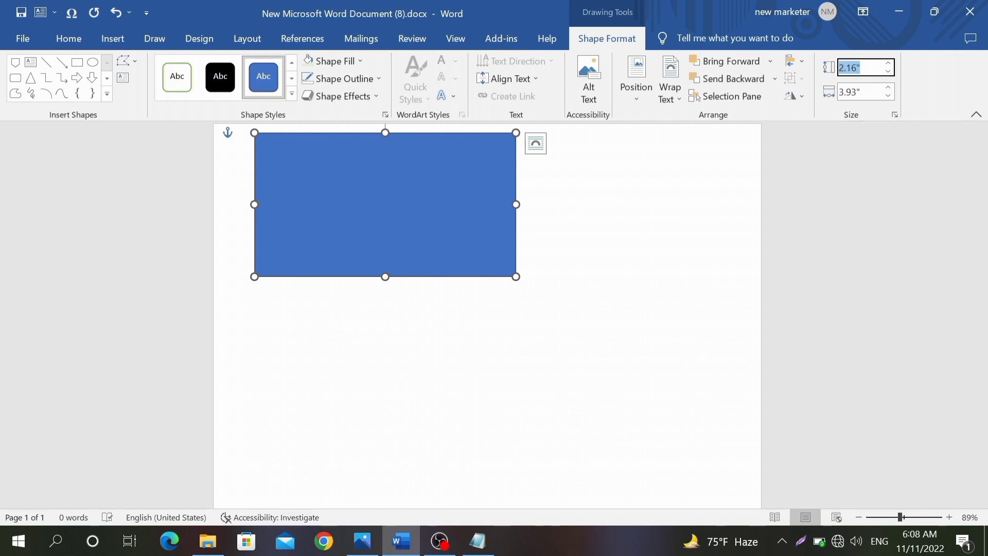
pyautogui.write('2')
pyautogui.press('Tab')
pyautogui.write('3')
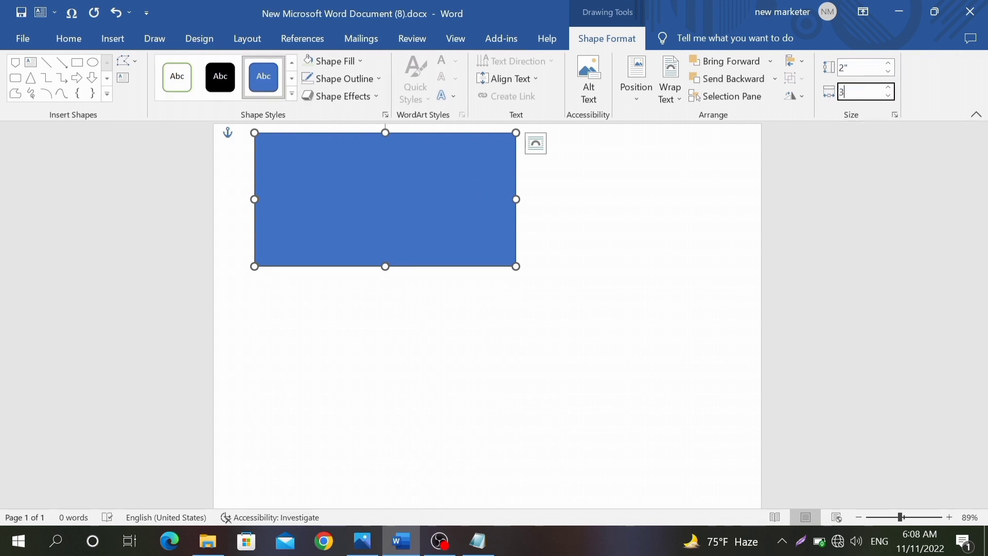
pyautogui.write('.5')
pyautogui.press('Return')
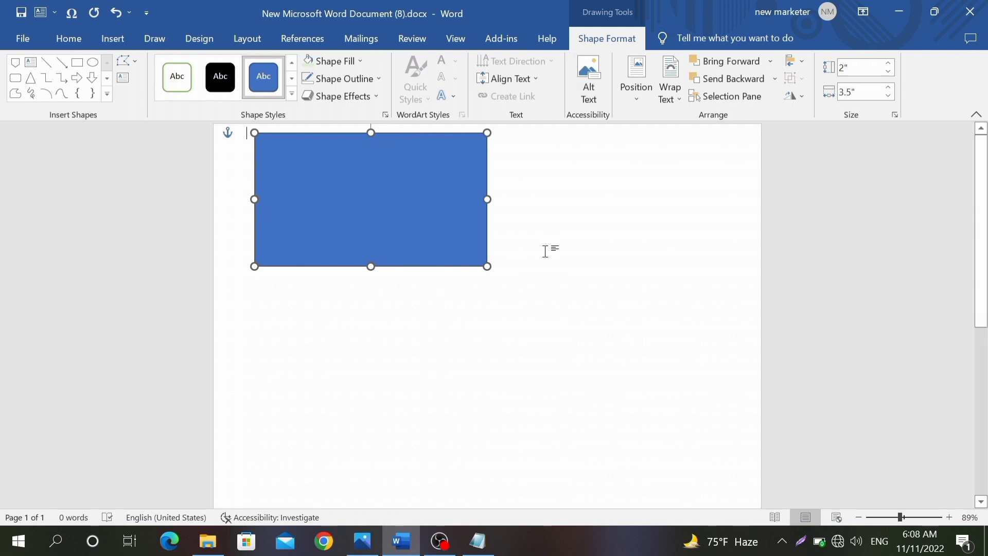
pyautogui.click(546, 250)
pyautogui.moveTo(422, 206); pyautogui.dragTo(466, 215)
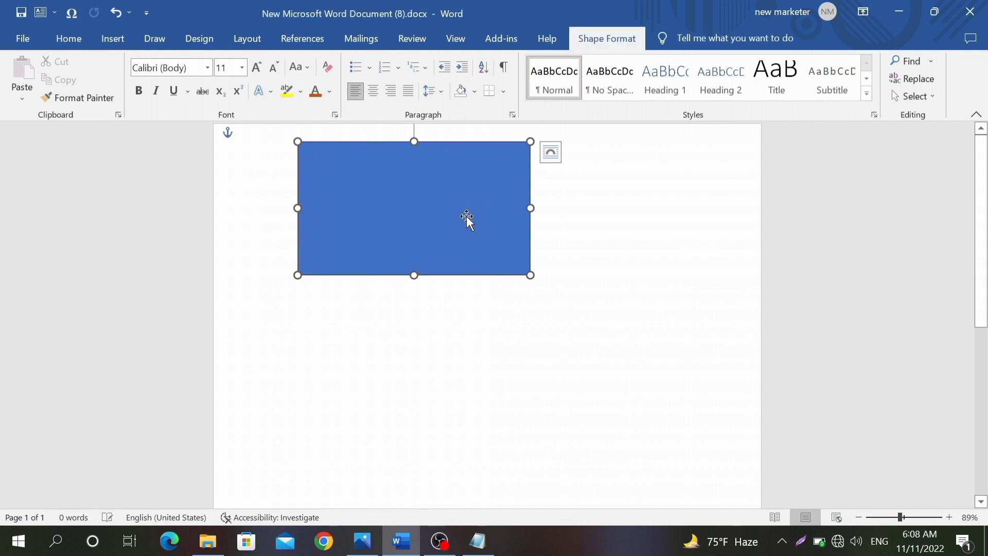
# Step: Fill the rectangle Blue-Gray, Text 2, Darker 50% and place a Ctrl+D duplicate directly below it
pyautogui.click(323, 61)
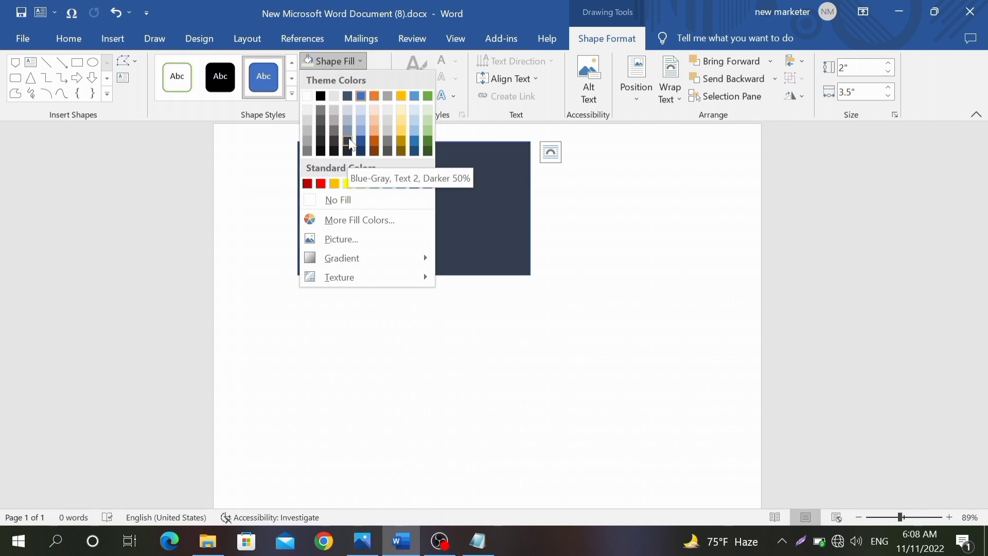
pyautogui.click(347, 140)
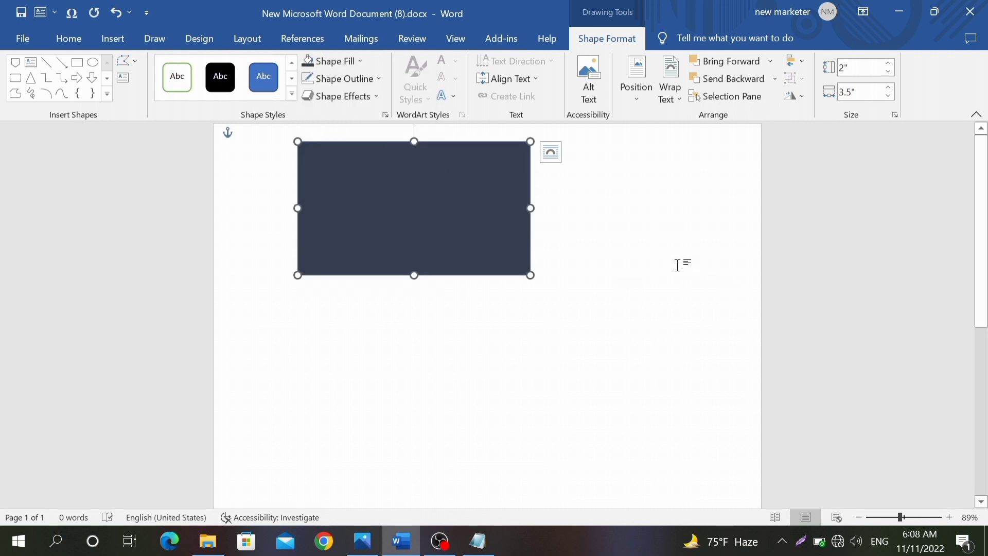
pyautogui.hotkey('ctrl', 'd')
pyautogui.moveTo(446, 211); pyautogui.dragTo(441, 360)
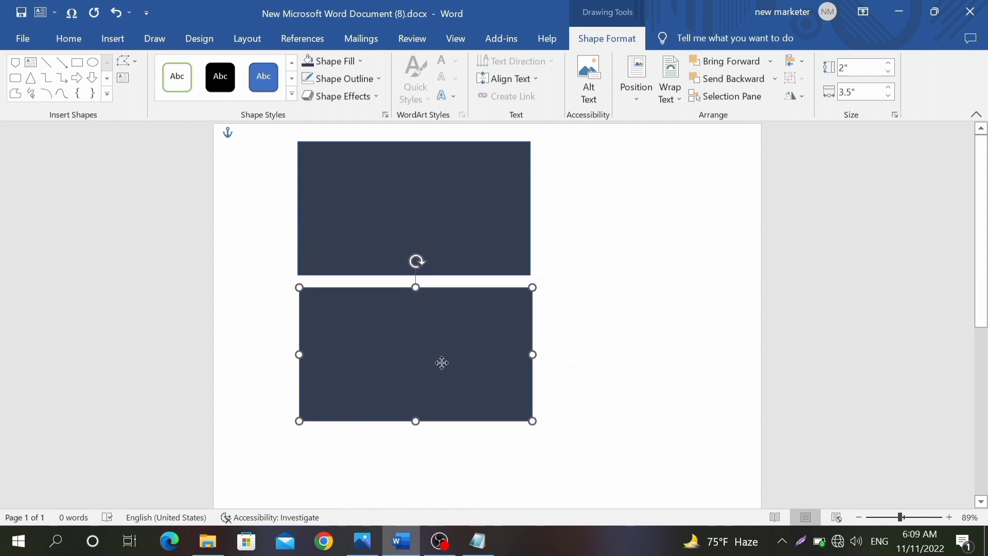
pyautogui.click(732, 293)
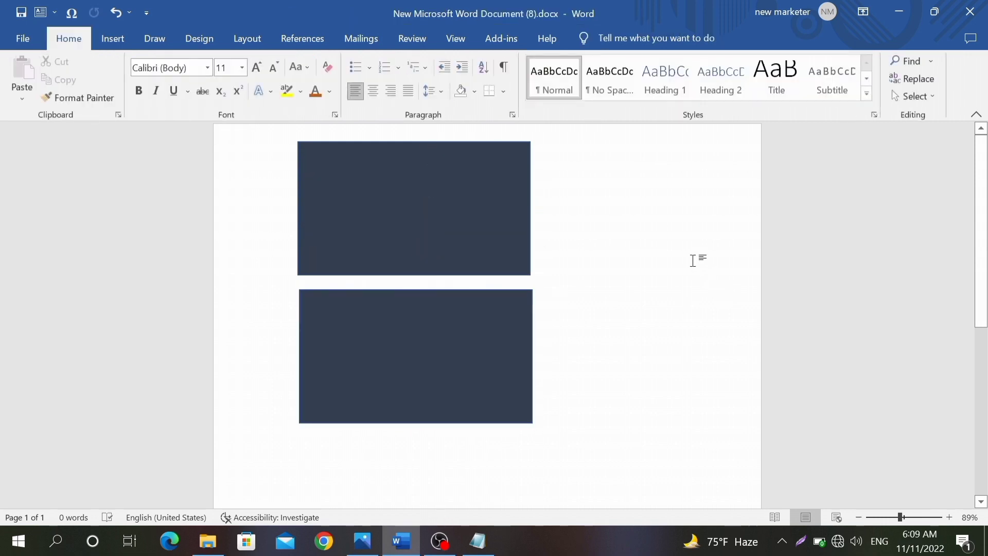
pyautogui.click(114, 40)
# Step: Draw a Flowchart: Off-page Connector over the top card and rotate it to point left
pyautogui.click(217, 66)
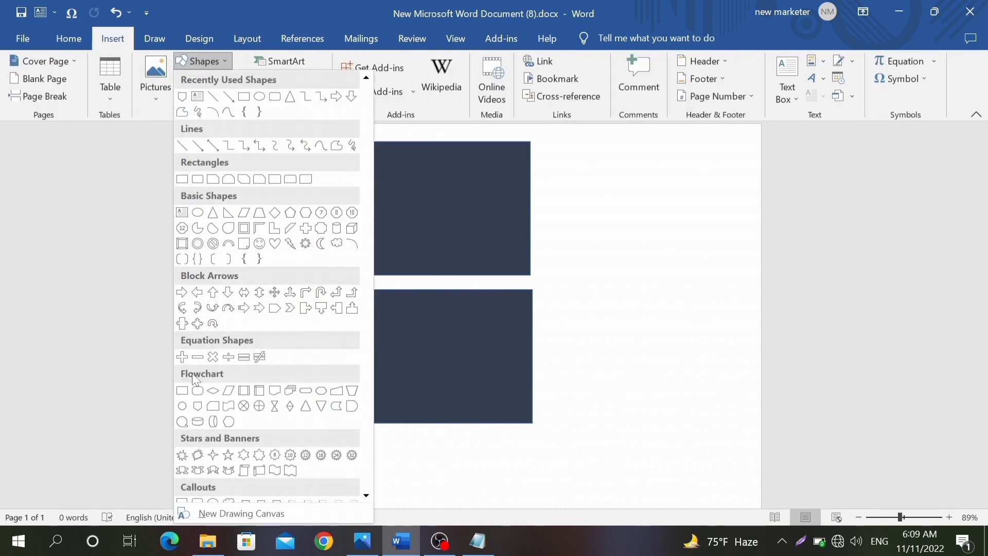
pyautogui.click(190, 407)
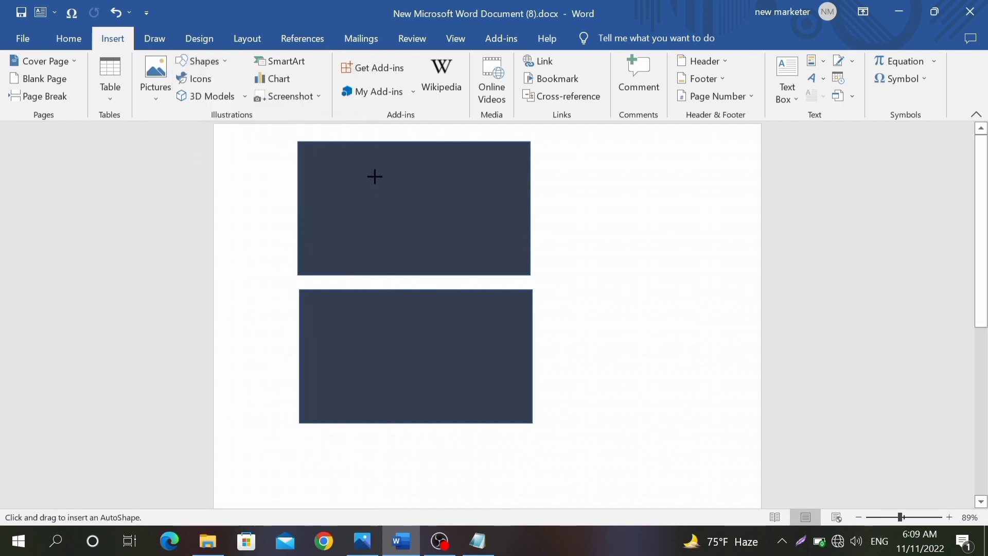
pyautogui.moveTo(381, 152); pyautogui.dragTo(526, 280)
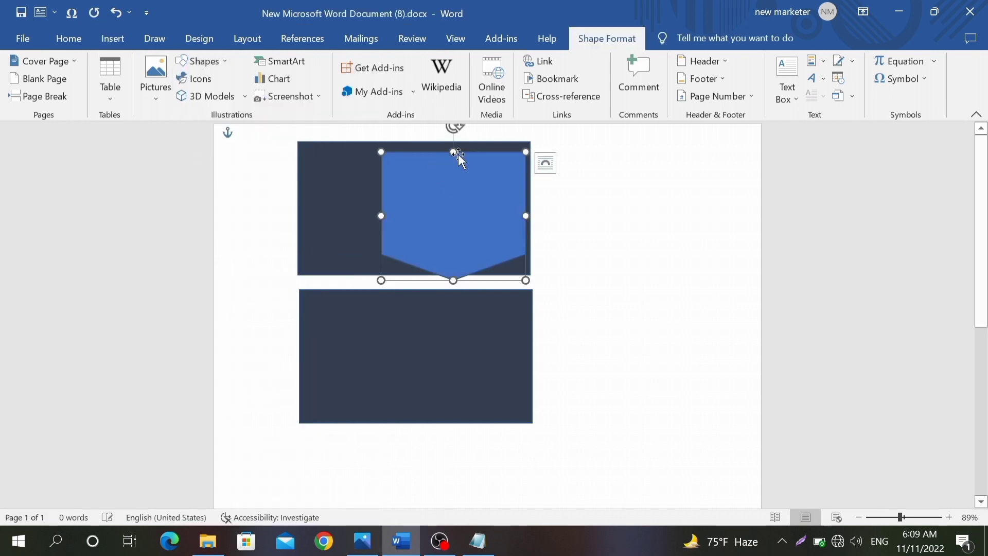
pyautogui.moveTo(452, 126); pyautogui.dragTo(565, 210)
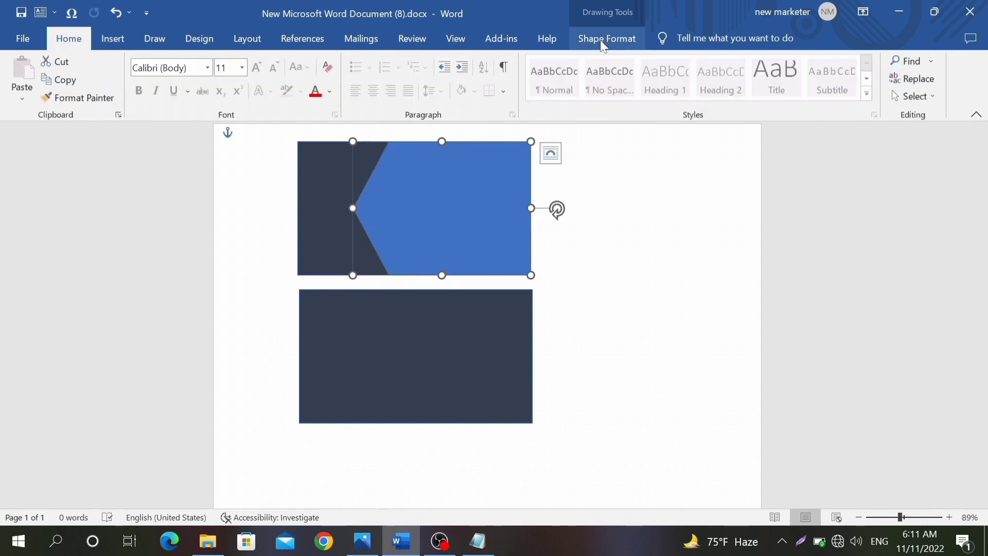
# Step: Fill the pointed shape Green, Accent 6, Lighter 60% and check it against the reference design
pyautogui.click(604, 41)
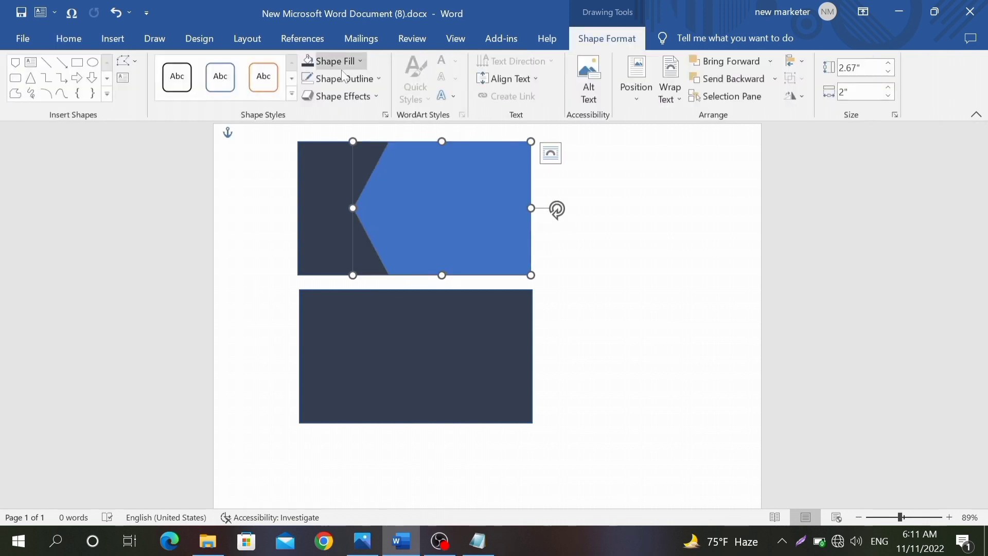
pyautogui.click(331, 65)
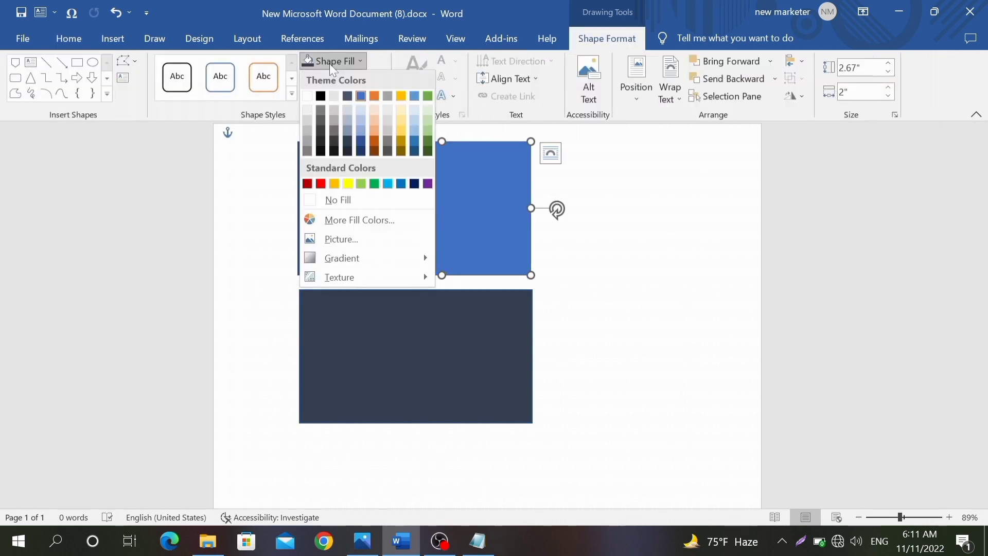
pyautogui.click(428, 107)
pyautogui.click(600, 170)
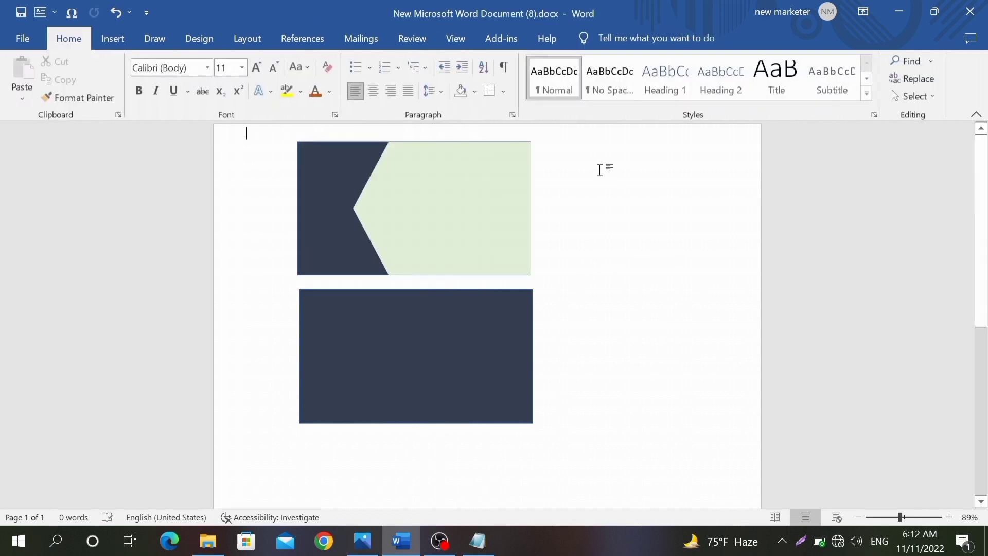
pyautogui.click(363, 540)
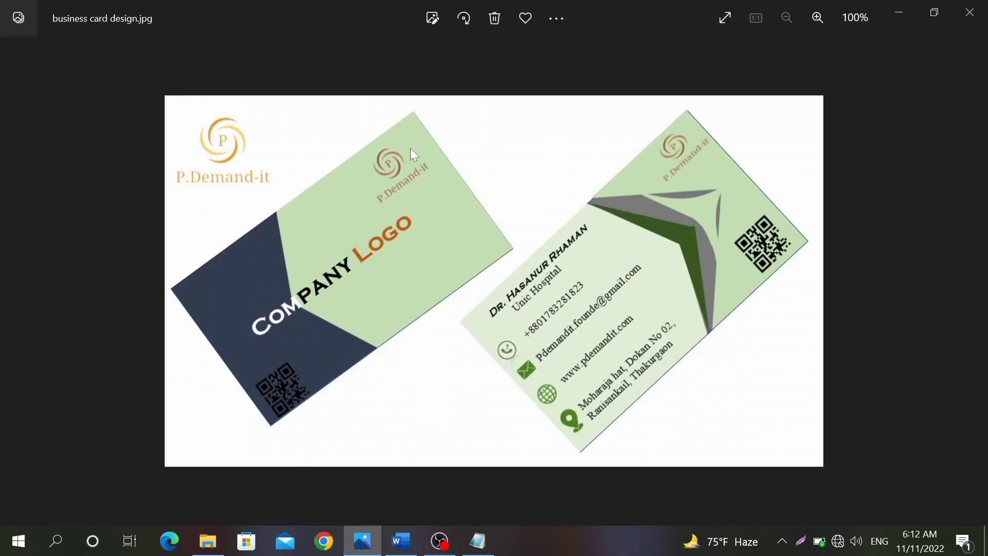
pyautogui.click(402, 541)
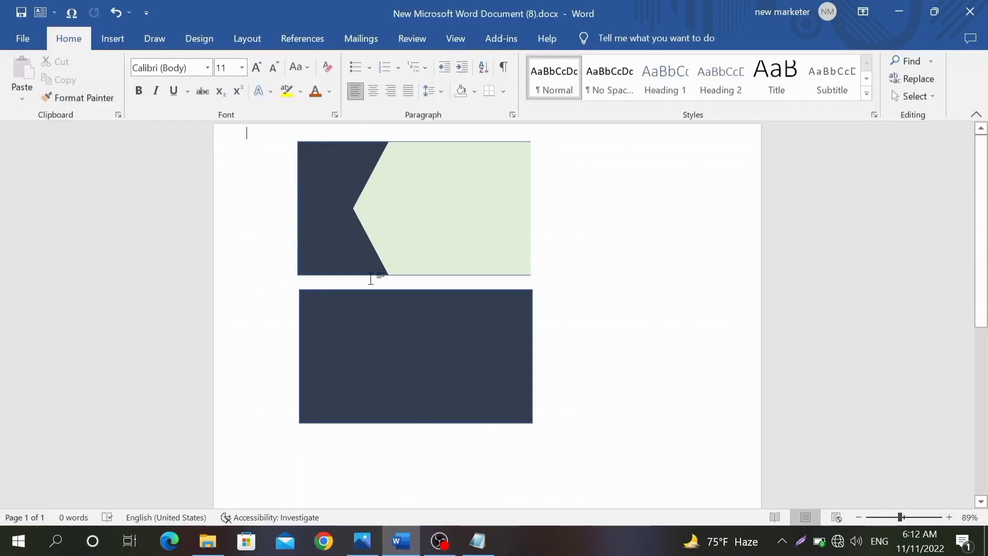
# Step: Insert the logo picture Screenshot_162-removebg-preview.png from this computer
pyautogui.click(113, 39)
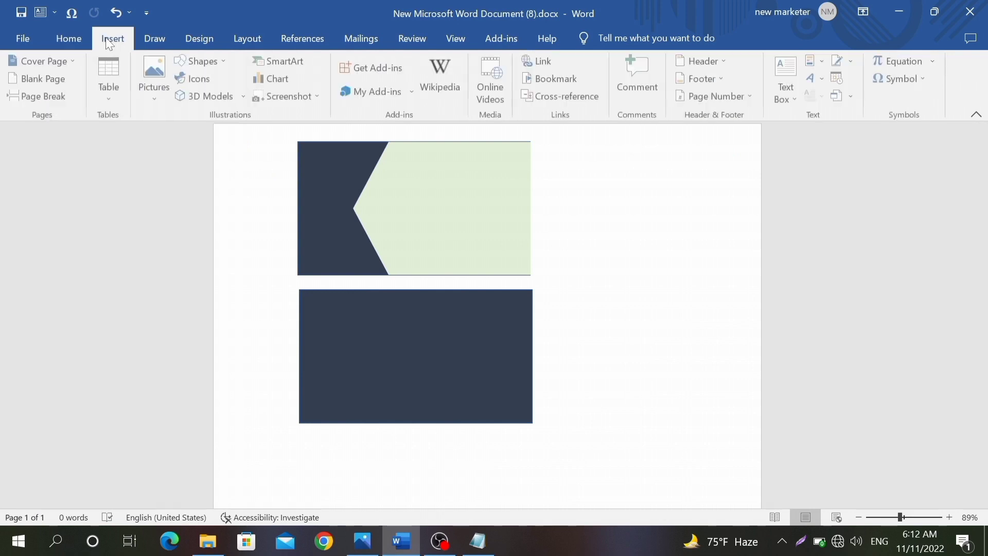
pyautogui.click(155, 72)
pyautogui.click(162, 136)
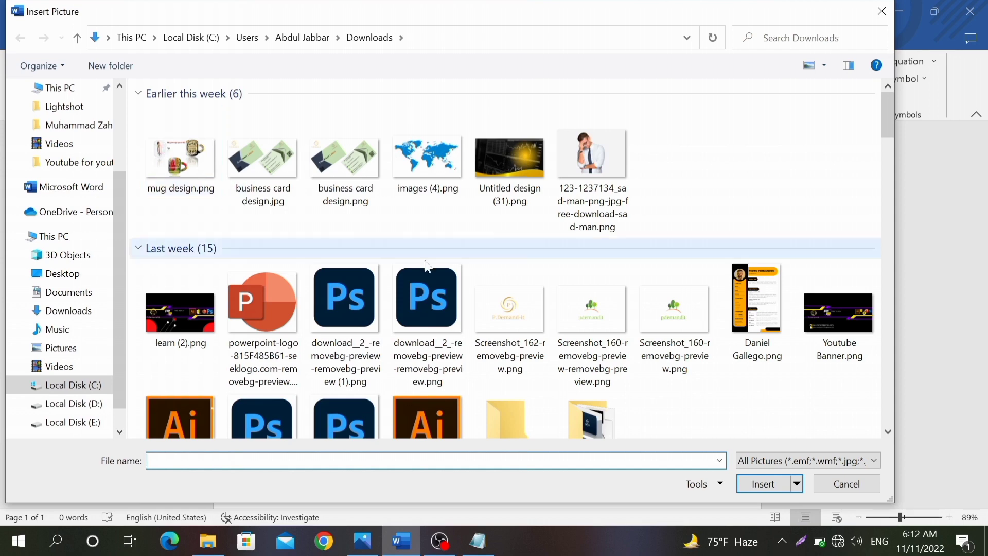
pyautogui.click(521, 337)
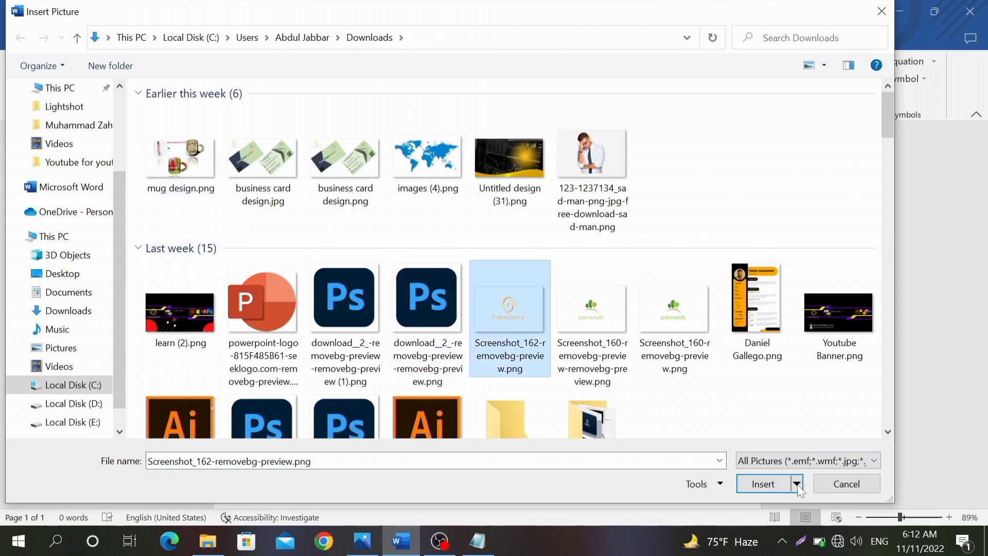
pyautogui.click(756, 489)
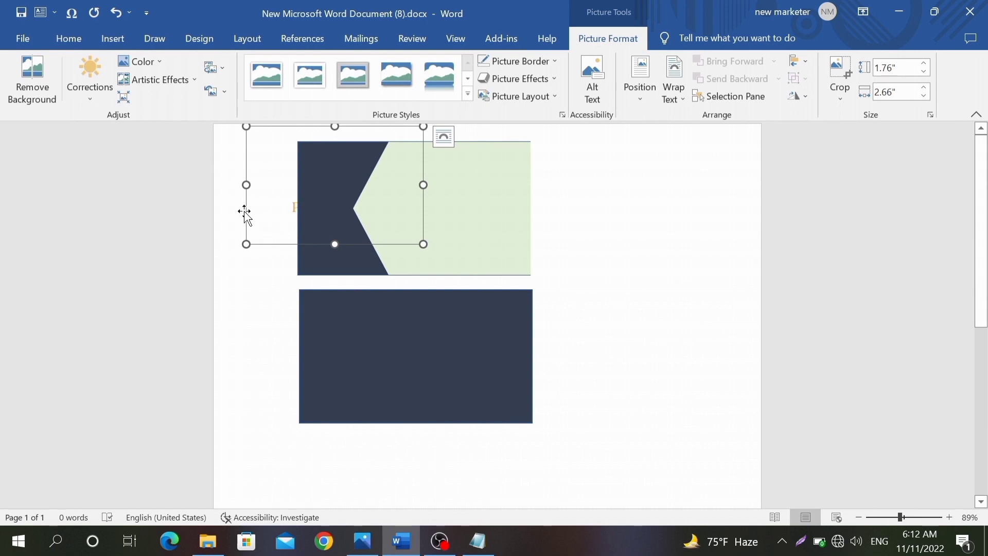
# Step: Set the logo In Front of Text, resize it to 1.5" by 2.26", and place it top-right
pyautogui.rightClick(245, 215)
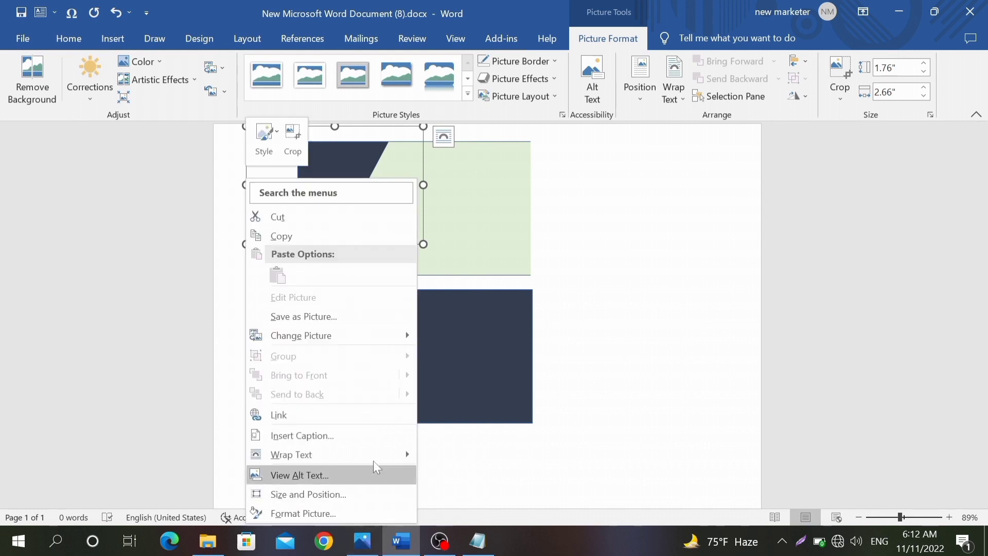
pyautogui.moveTo(374, 459)
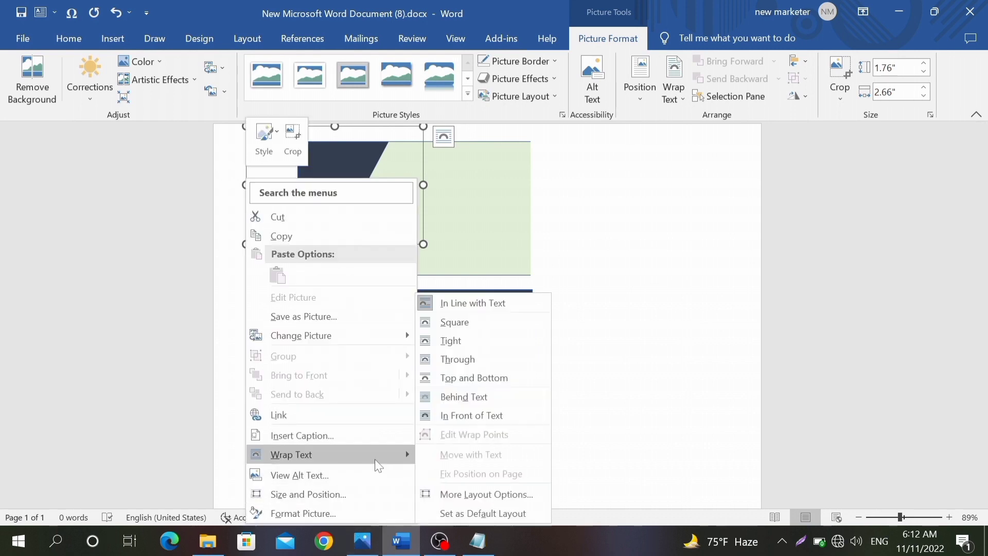
pyautogui.click(494, 415)
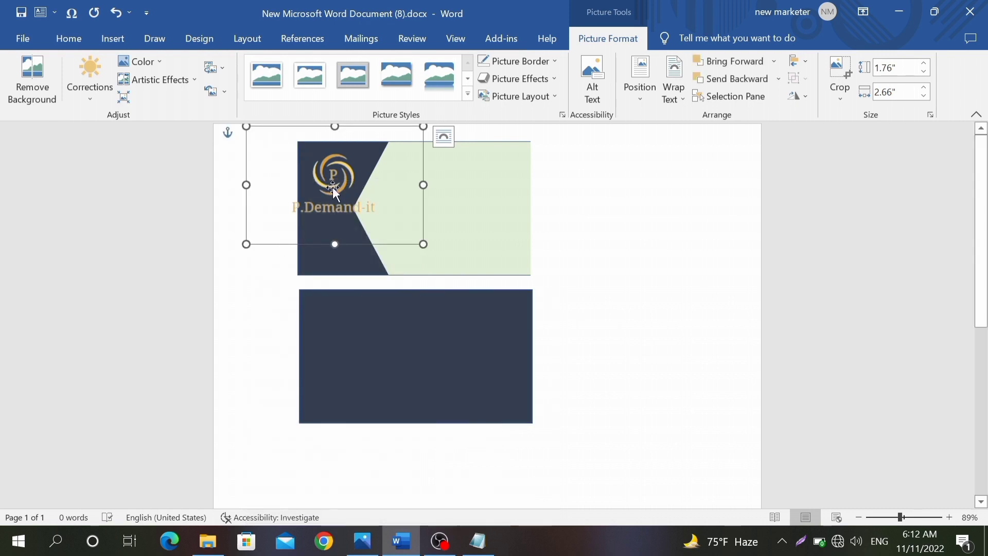
pyautogui.moveTo(329, 184); pyautogui.dragTo(503, 169)
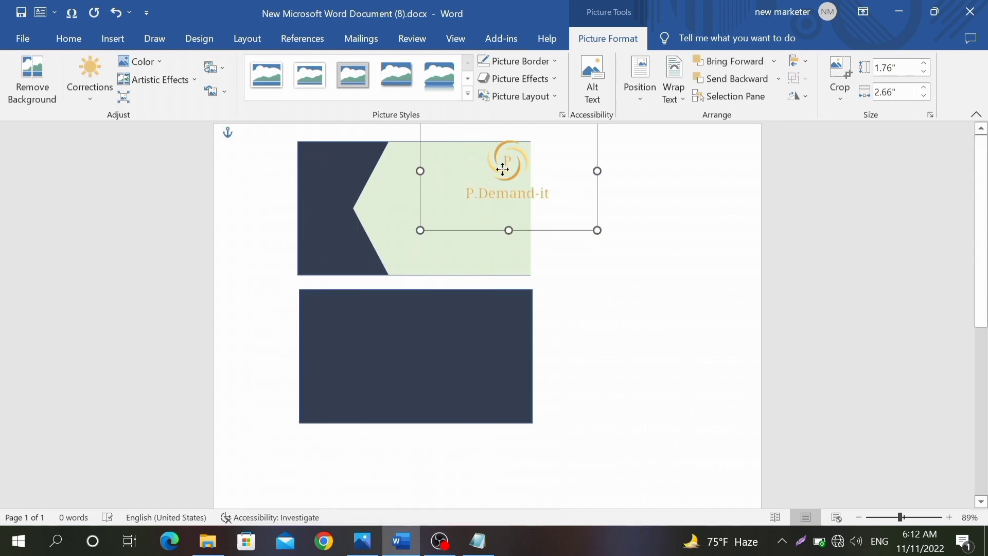
pyautogui.moveTo(421, 230); pyautogui.dragTo(448, 209)
pyautogui.moveTo(528, 170); pyautogui.dragTo(497, 176)
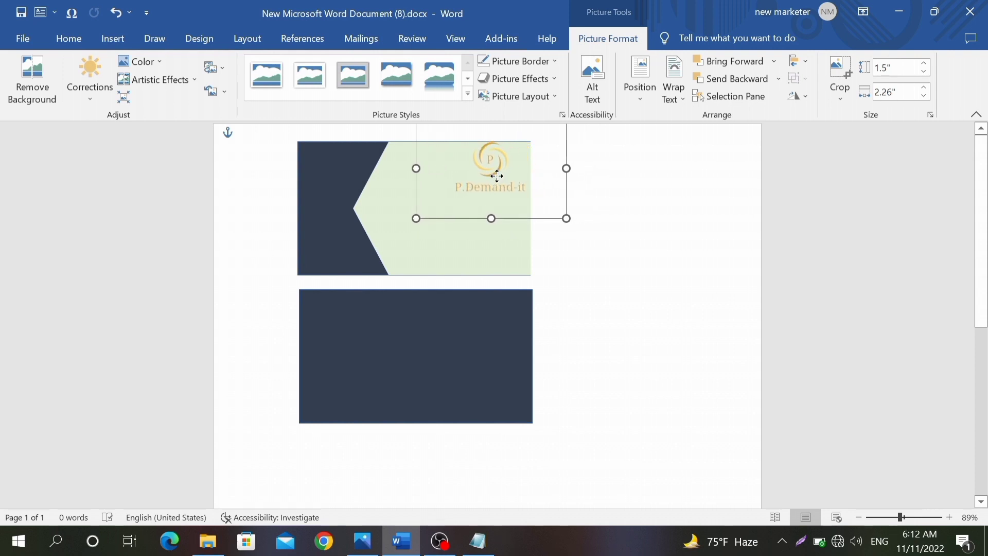
pyautogui.click(653, 211)
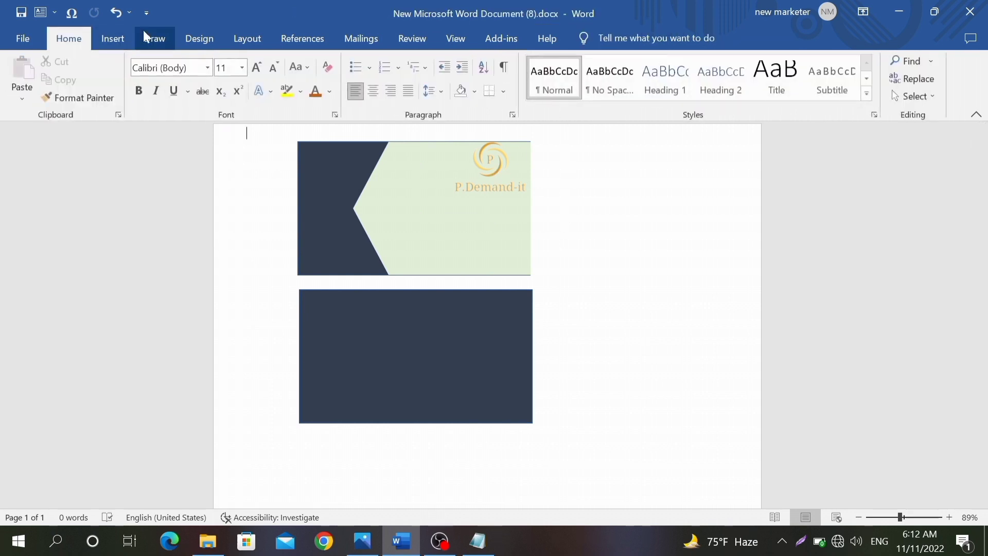
# Step: Insert the QR code picture from this computer and set it In Front of Text
pyautogui.click(116, 36)
pyautogui.click(156, 77)
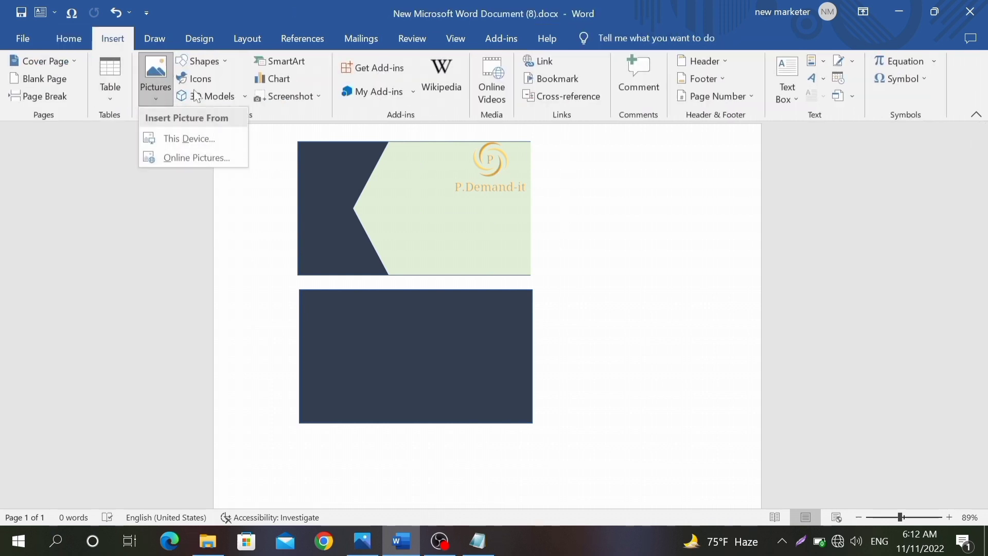
pyautogui.click(213, 136)
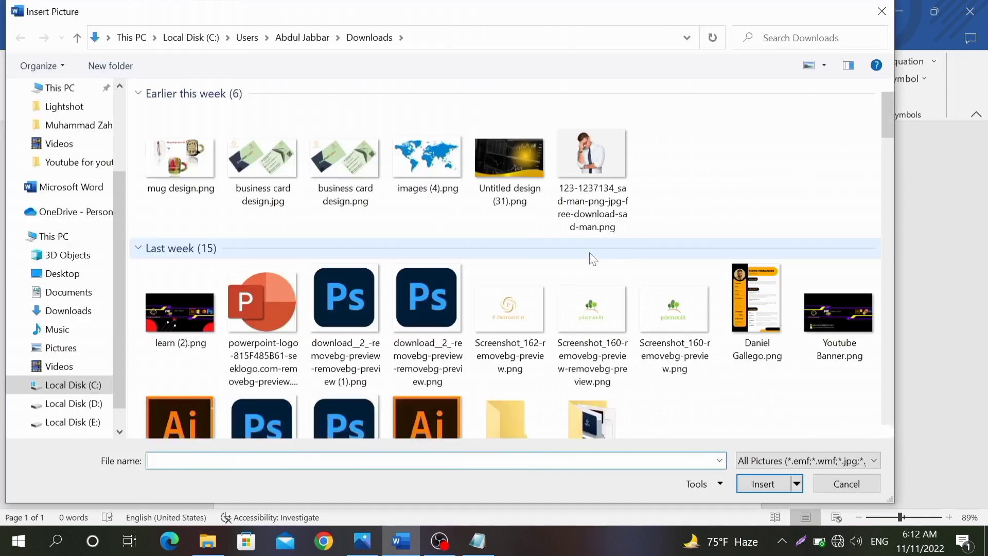
pyautogui.scroll(-5, 592, 265)
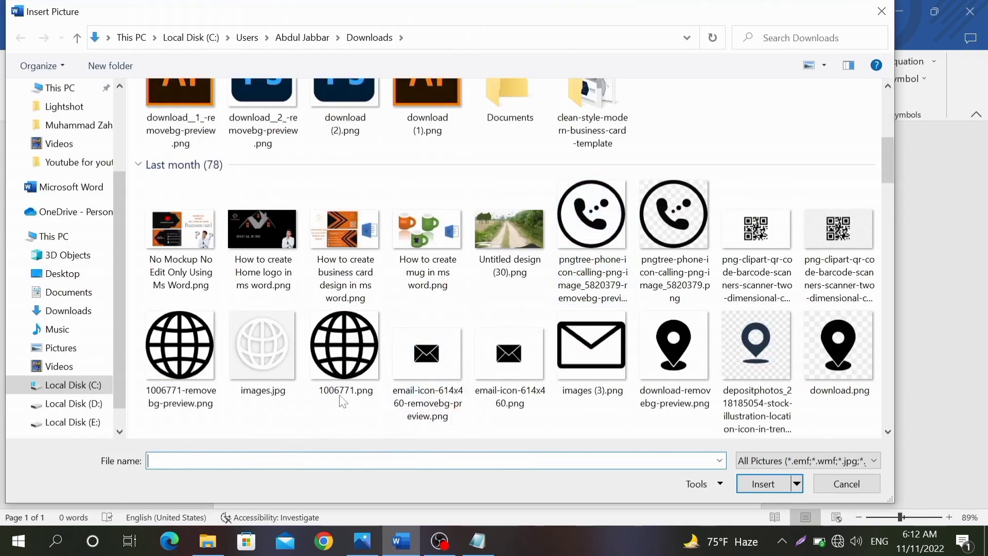
pyautogui.click(756, 242)
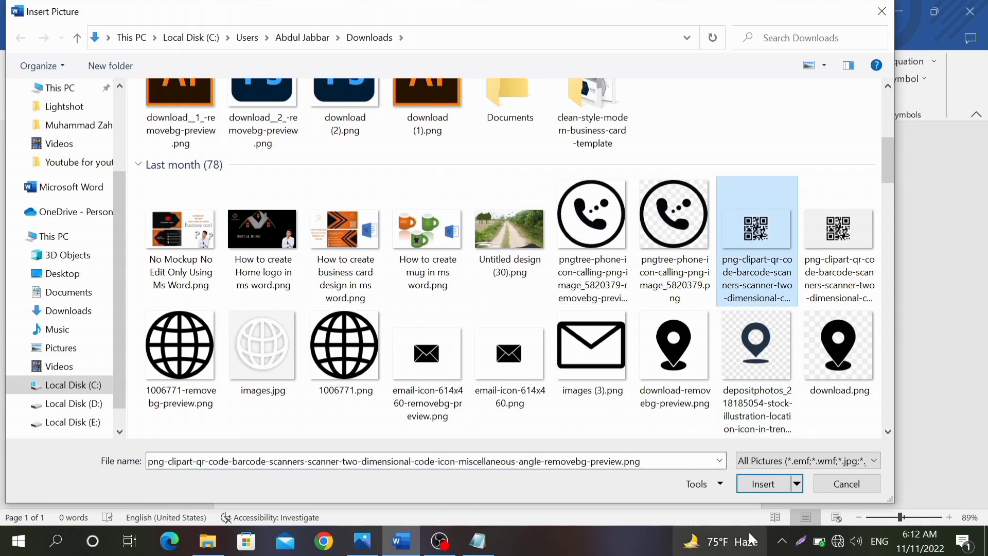
pyautogui.click(771, 482)
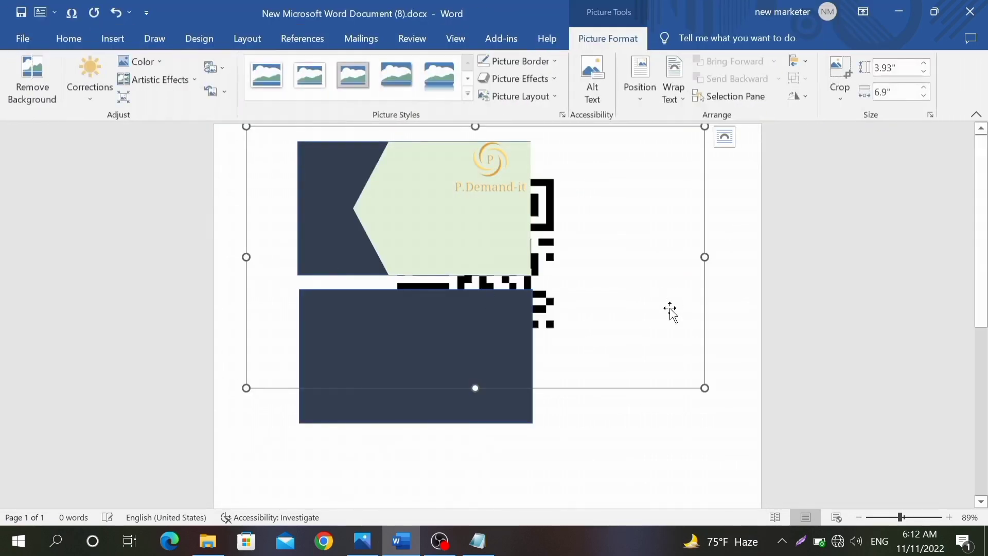
pyautogui.rightClick(664, 389)
pyautogui.moveTo(727, 319)
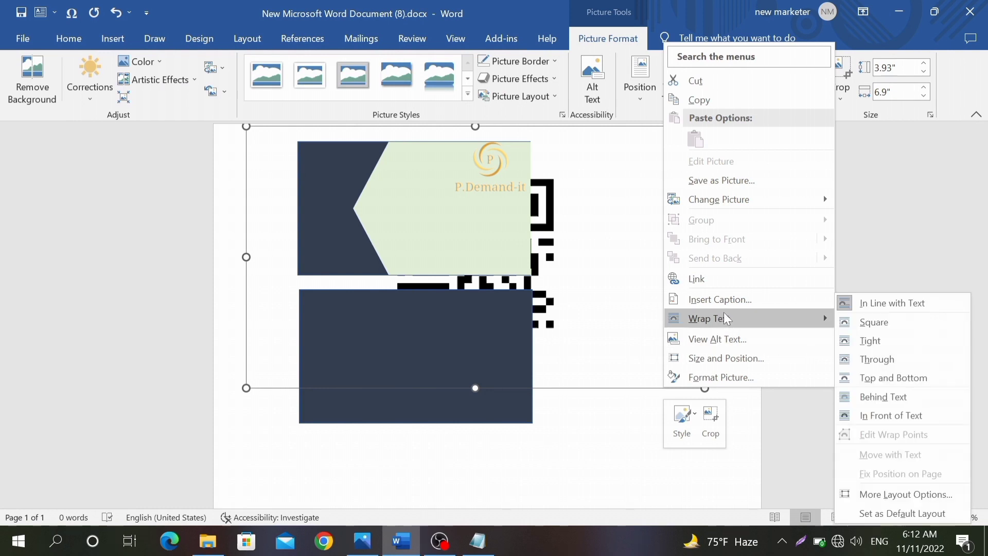
pyautogui.click(946, 415)
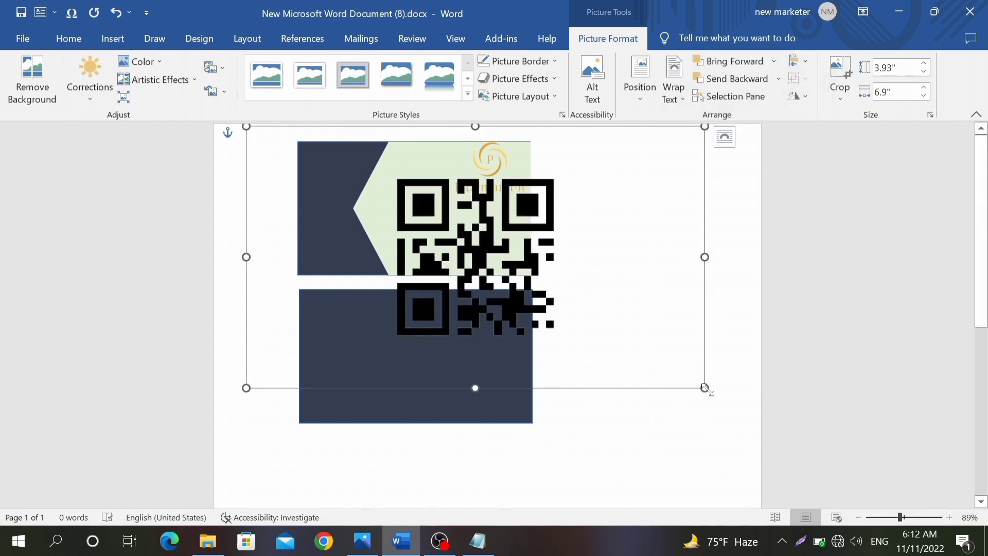
# Step: Shrink the QR code to 1.05" by 1.84" in the dark lower-left corner, then copy the green shape down
pyautogui.moveTo(706, 389); pyautogui.dragTo(292, 222)
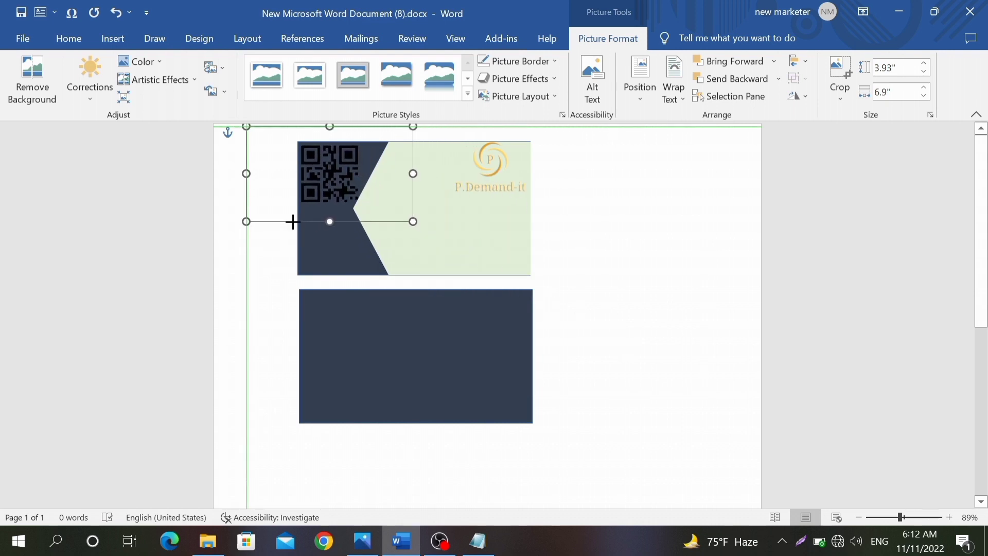
pyautogui.moveTo(324, 159); pyautogui.dragTo(324, 227)
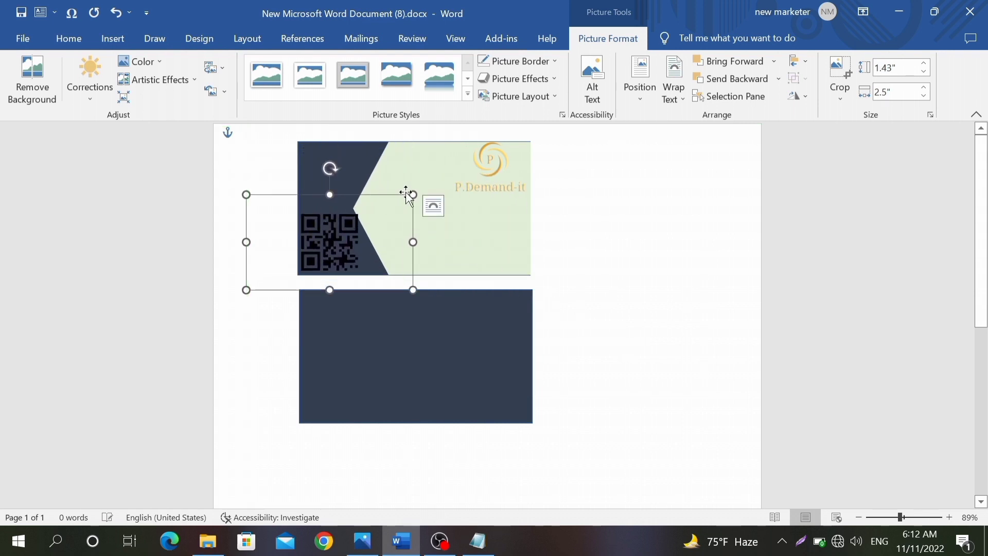
pyautogui.moveTo(406, 195); pyautogui.dragTo(369, 220)
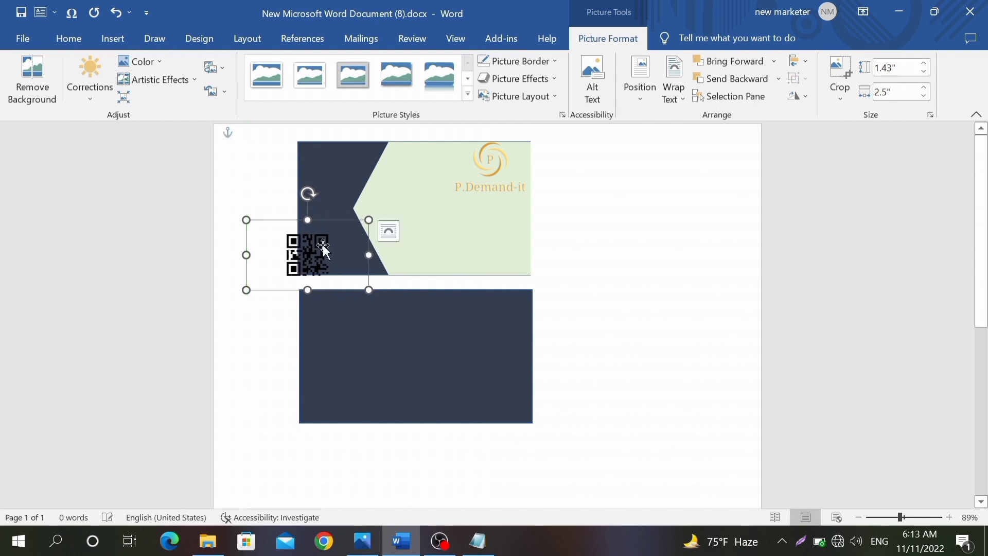
pyautogui.moveTo(291, 257); pyautogui.dragTo(307, 252)
pyautogui.click(633, 277)
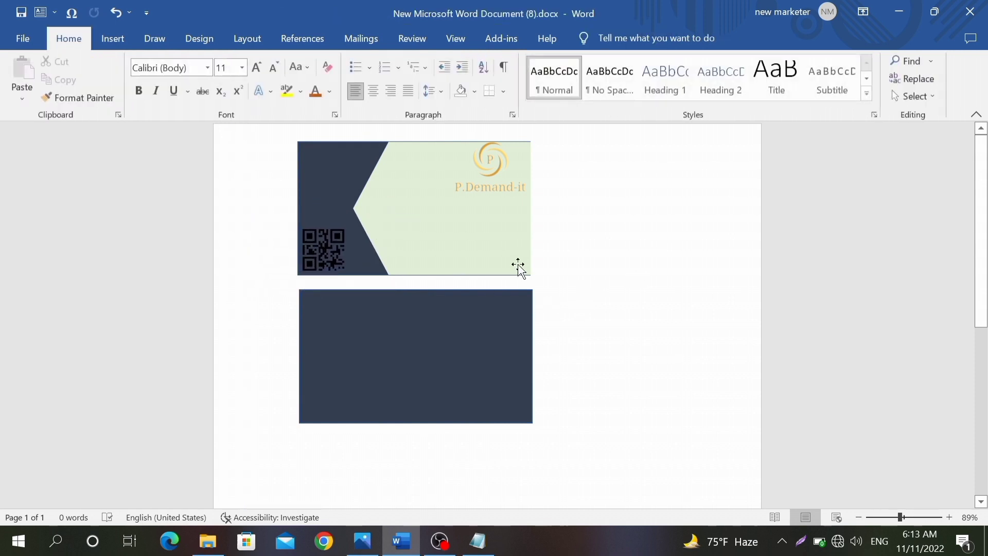
pyautogui.click(484, 262)
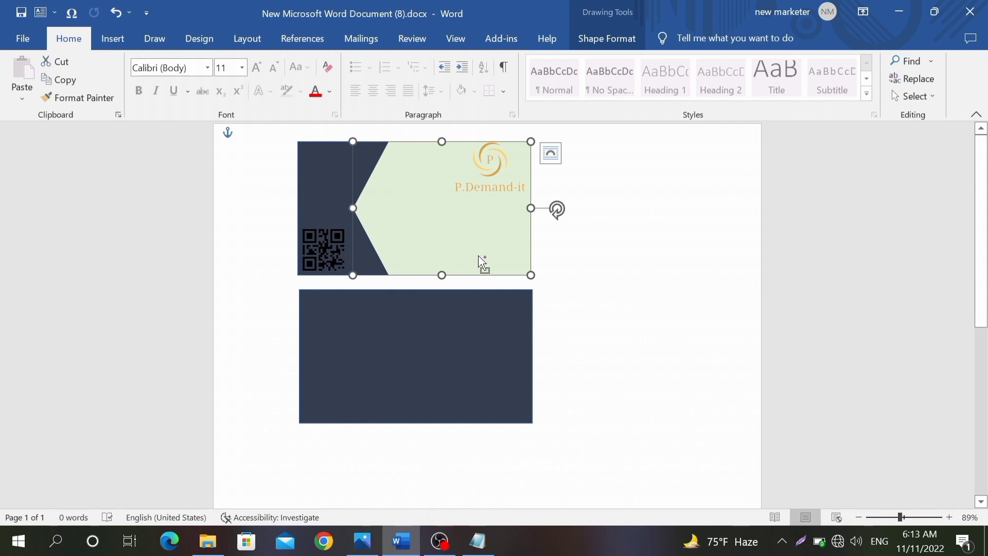
pyautogui.moveTo(483, 262); pyautogui.dragTo(486, 367)
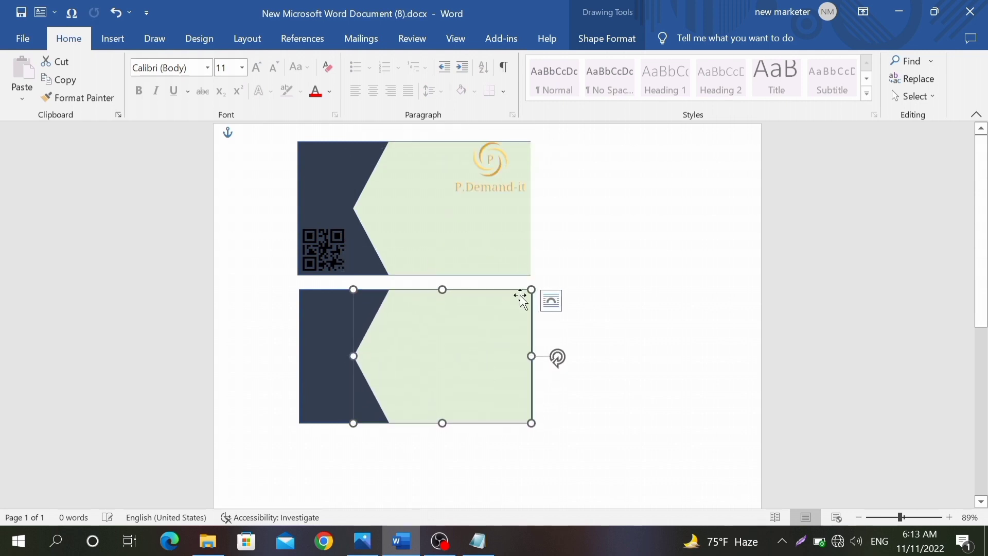
# Step: Flip the copied green shape horizontally and move it to the back card's left edge
pyautogui.click(607, 38)
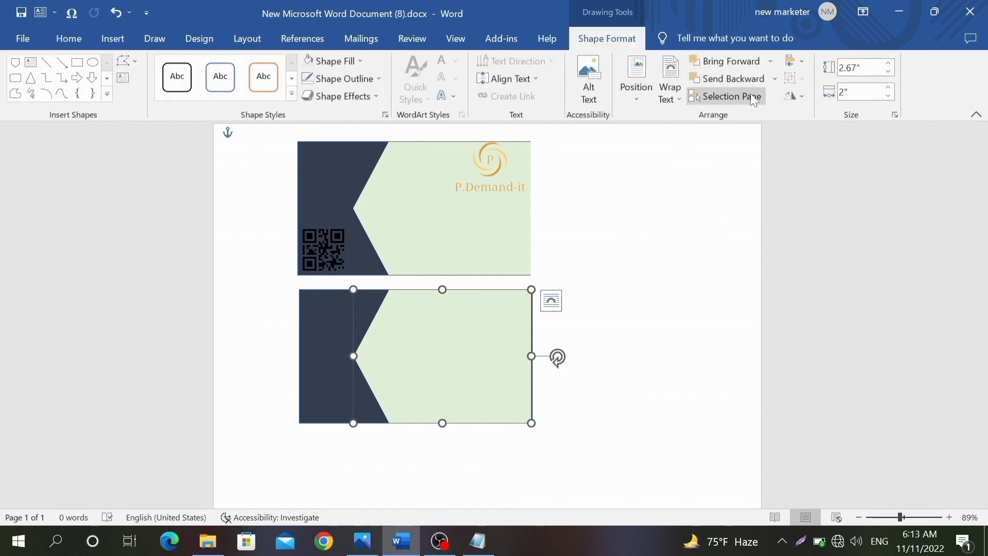
pyautogui.click(795, 95)
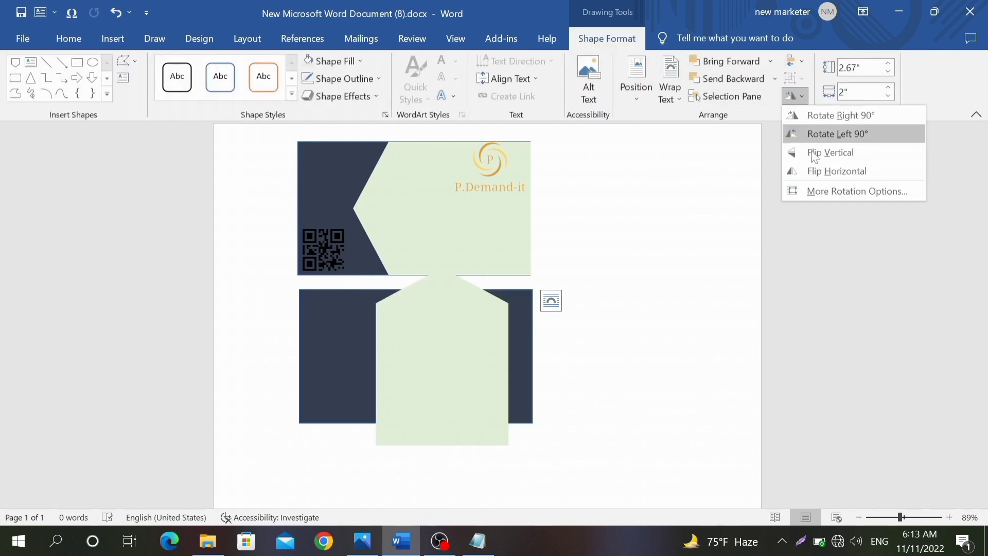
pyautogui.click(820, 174)
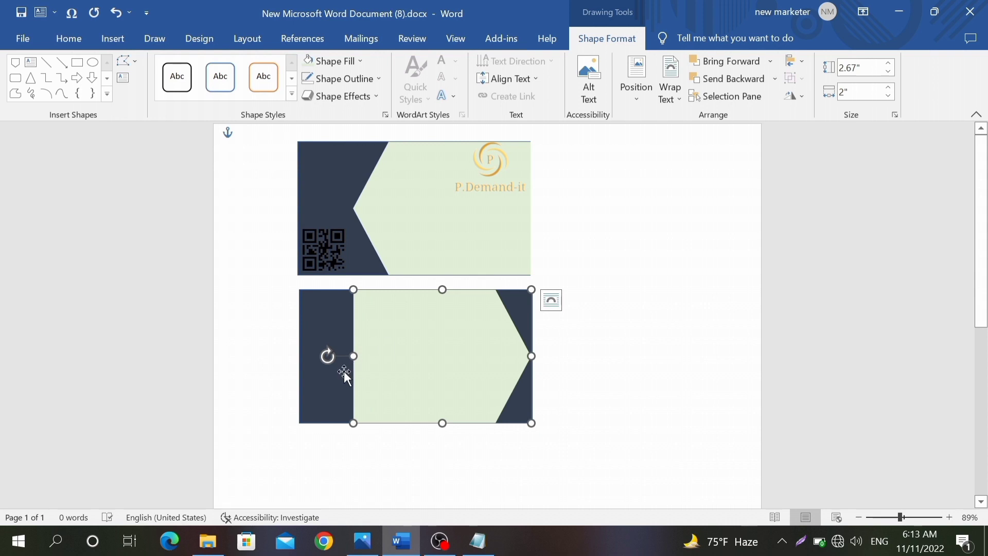
pyautogui.moveTo(414, 370); pyautogui.dragTo(386, 370)
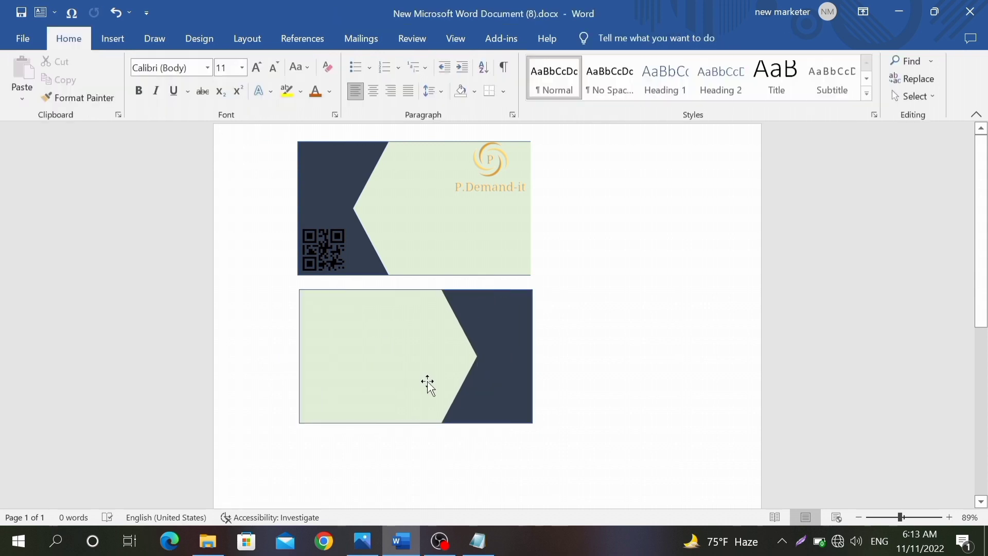
# Step: Draw a text box across the back card's top and enter the cardholder's name prefixed with 'Dr'
pyautogui.click(107, 45)
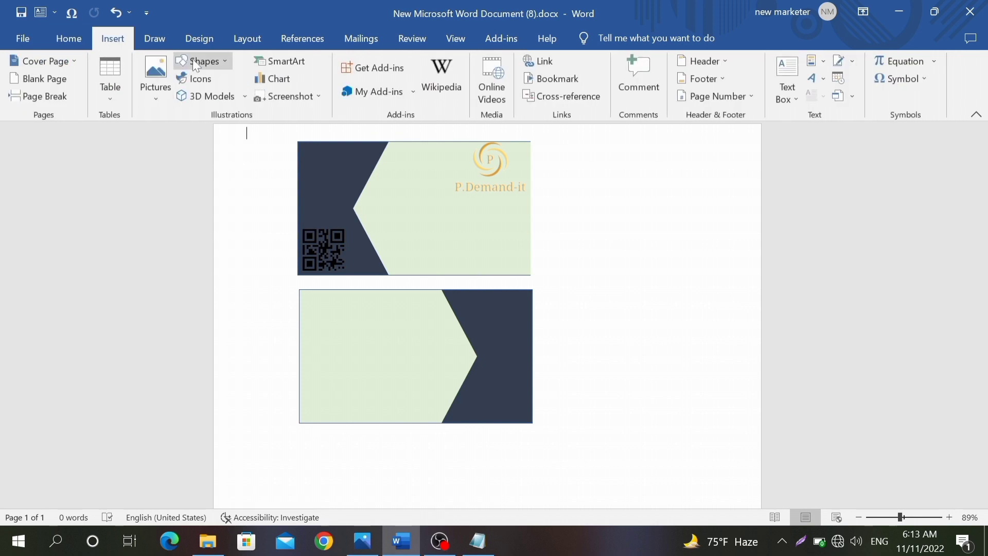
pyautogui.click(194, 61)
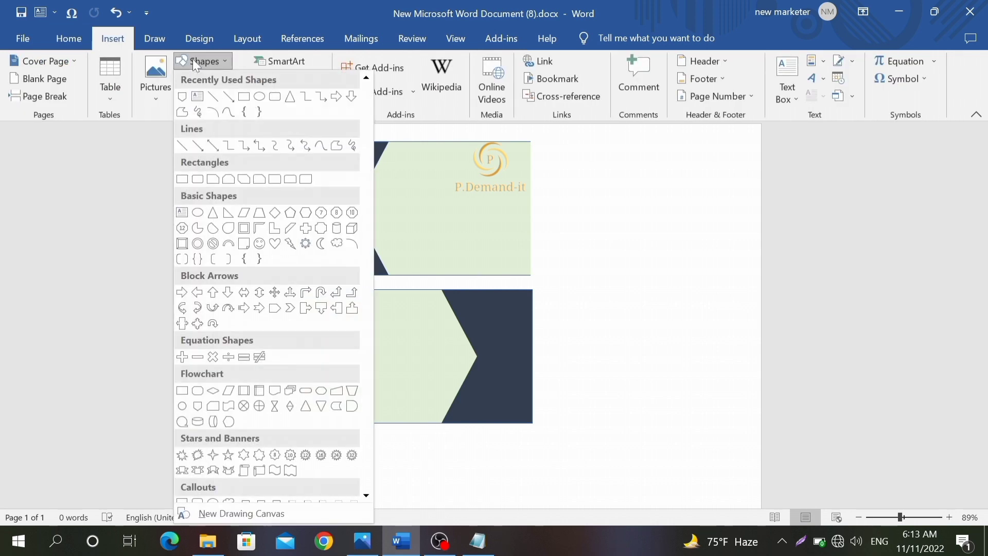
pyautogui.click(197, 96)
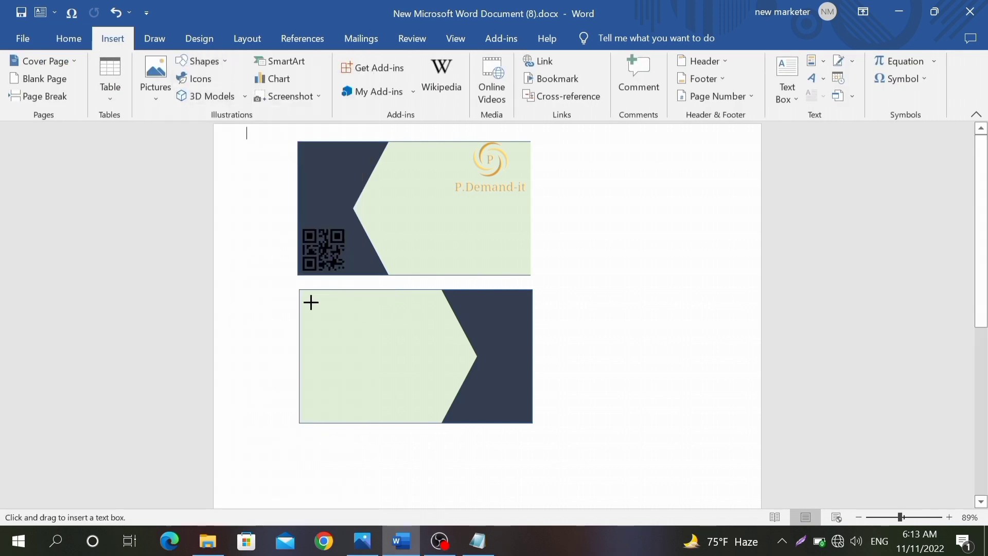
pyautogui.moveTo(306, 292); pyautogui.dragTo(457, 324)
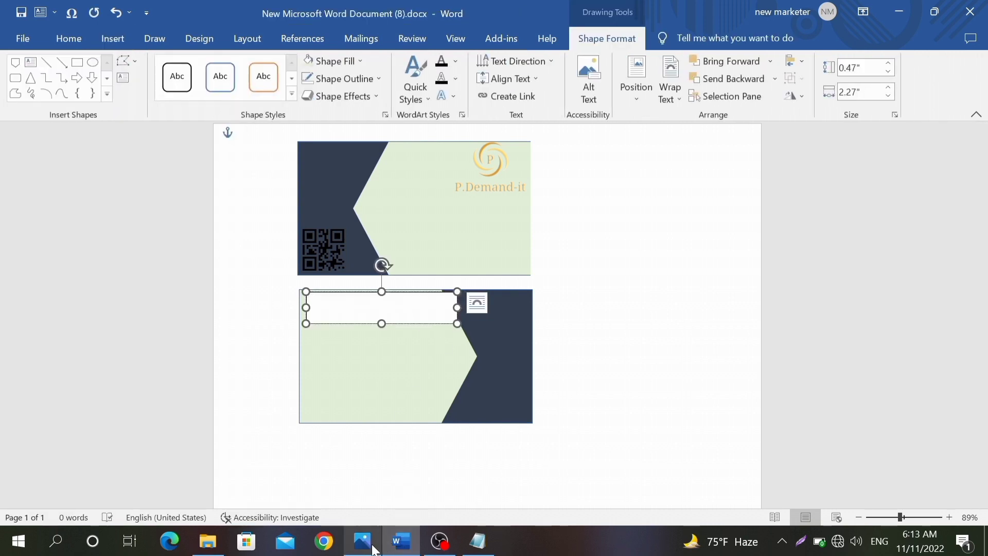
pyautogui.click(364, 545)
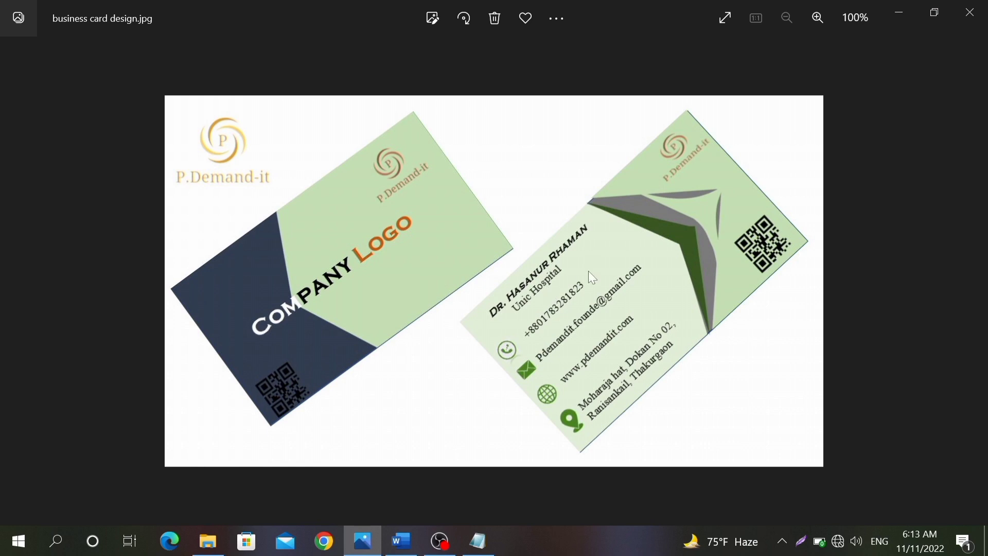
pyautogui.click(402, 541)
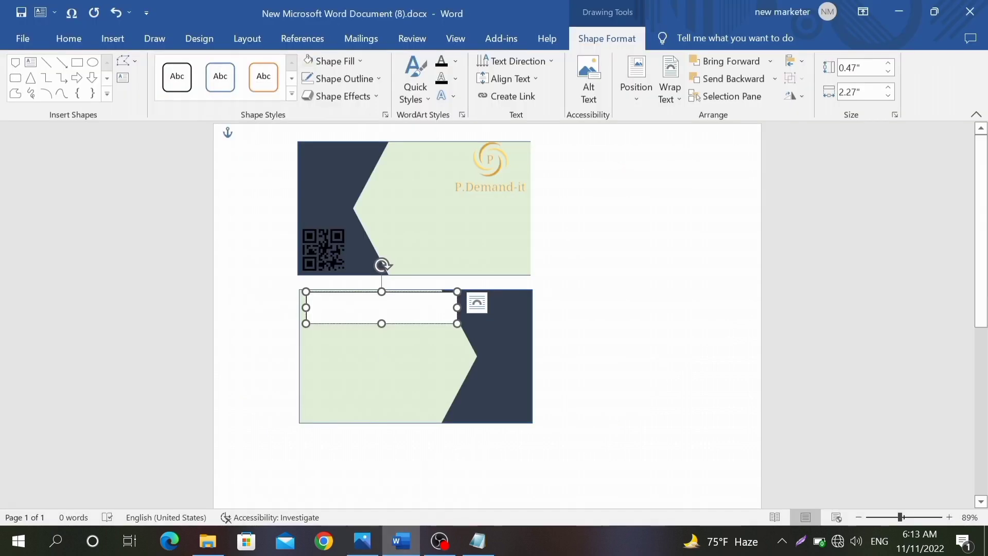
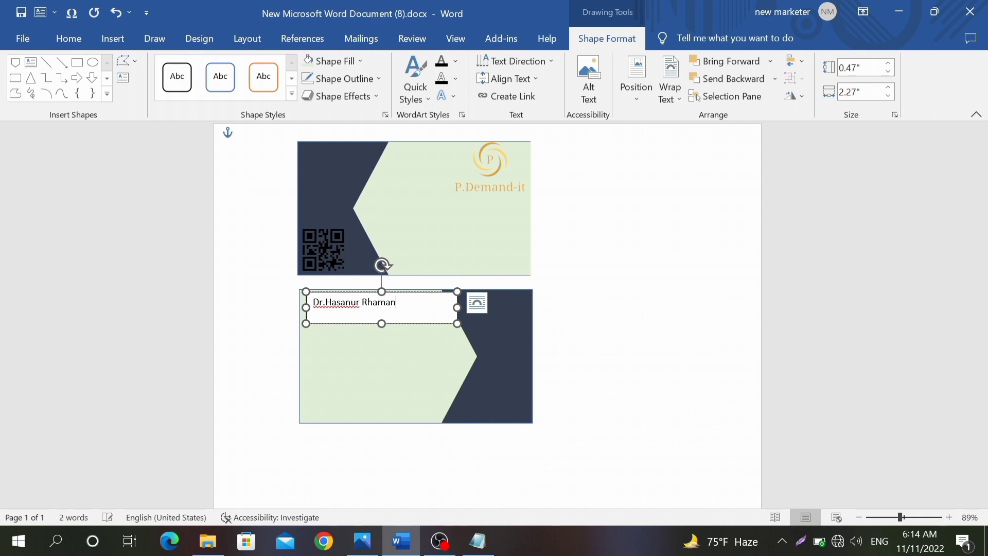
pyautogui.moveTo(400, 303); pyautogui.dragTo(310, 304)
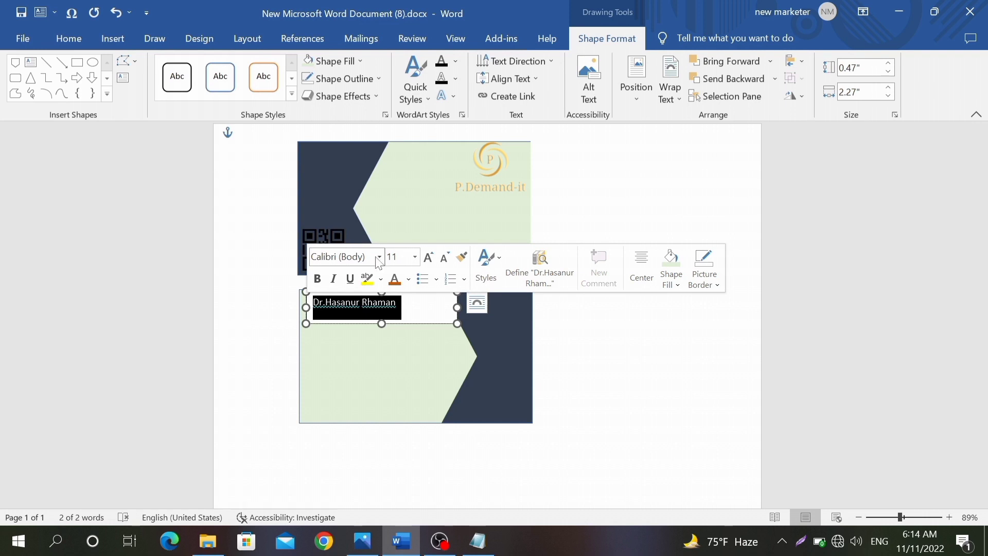
# Step: Format the name in Copperplate Gothic Bold at 16 pt and widen its text box
pyautogui.click(379, 257)
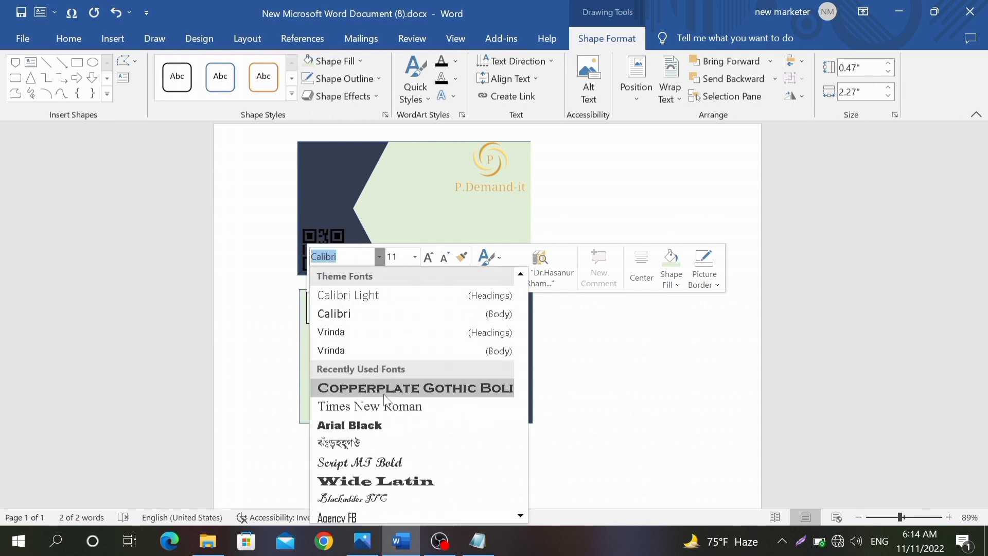
pyautogui.click(384, 395)
pyautogui.click(416, 258)
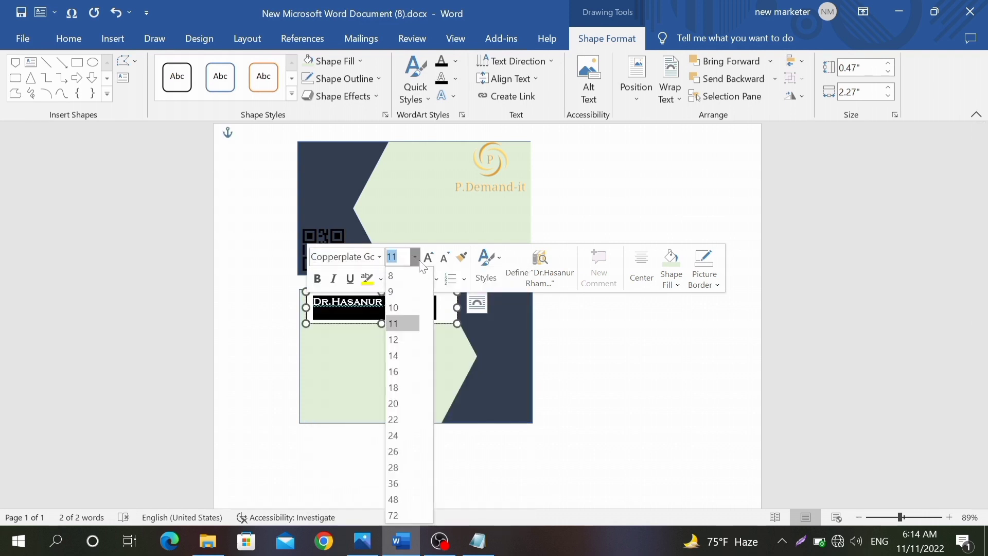
pyautogui.click(430, 257)
pyautogui.click(431, 258)
pyautogui.click(432, 258)
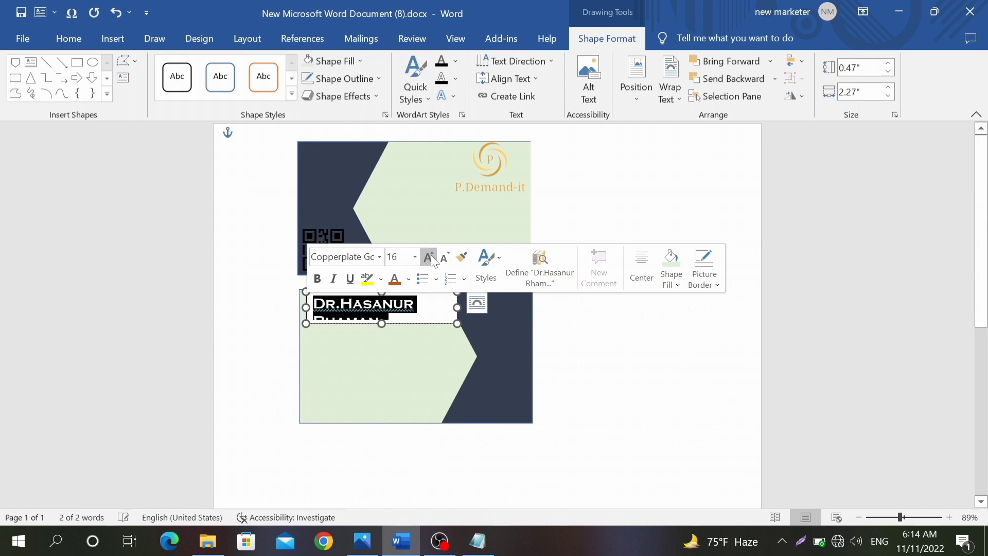
pyautogui.moveTo(457, 307); pyautogui.dragTo(505, 306)
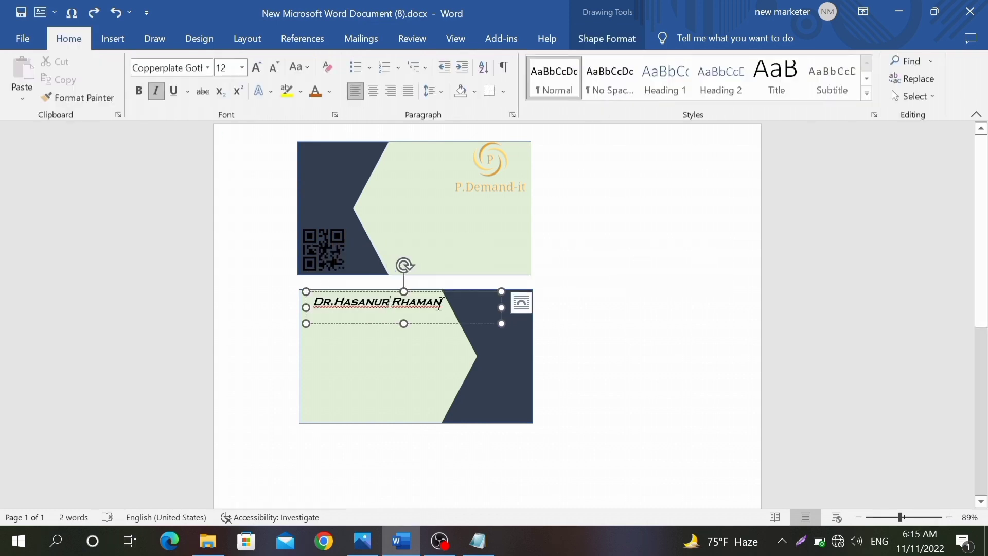
pyautogui.click(446, 324)
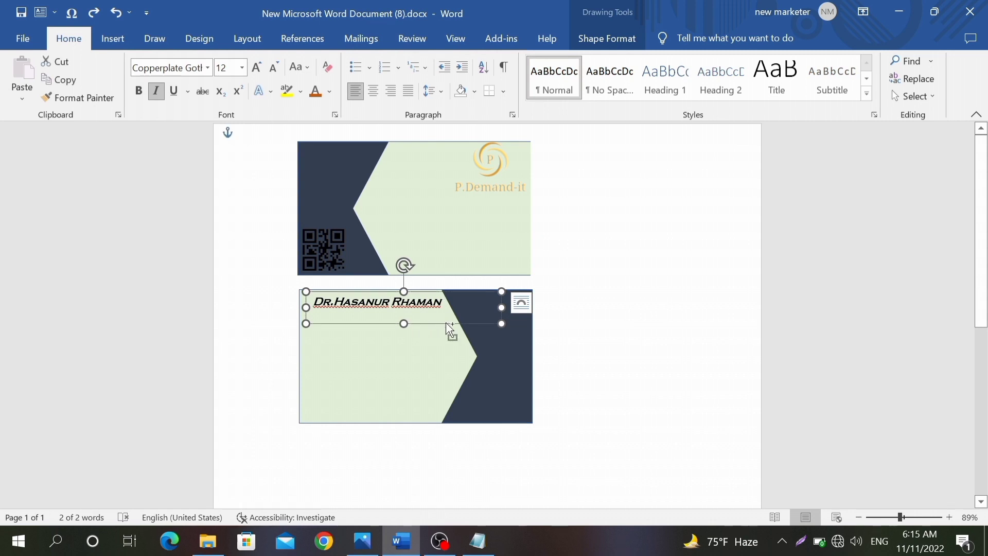
# Step: Copy the name box, change it to 'Unic Hospital', non-italic at 10 pt, and place it under the name
pyautogui.moveTo(453, 329); pyautogui.dragTo(310, 327)
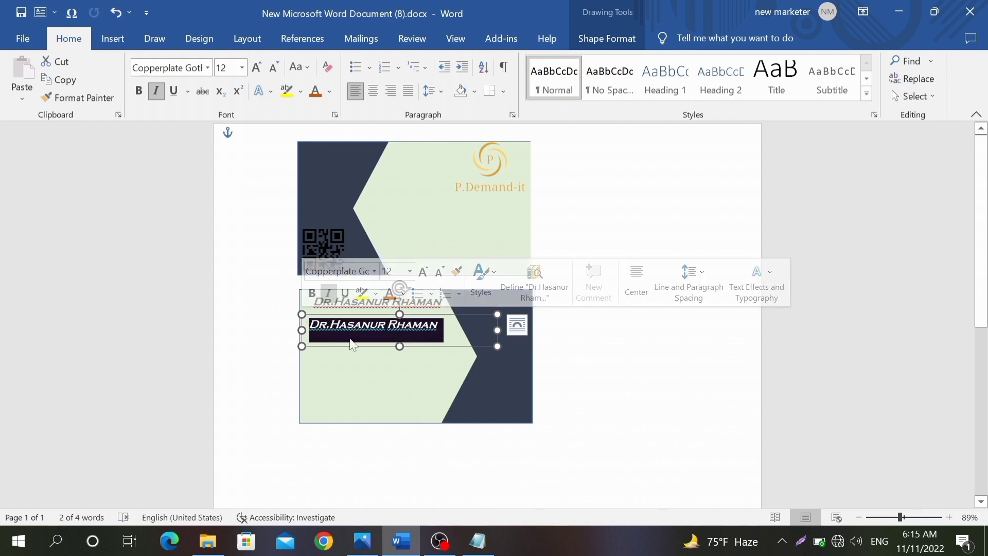
pyautogui.write('F')
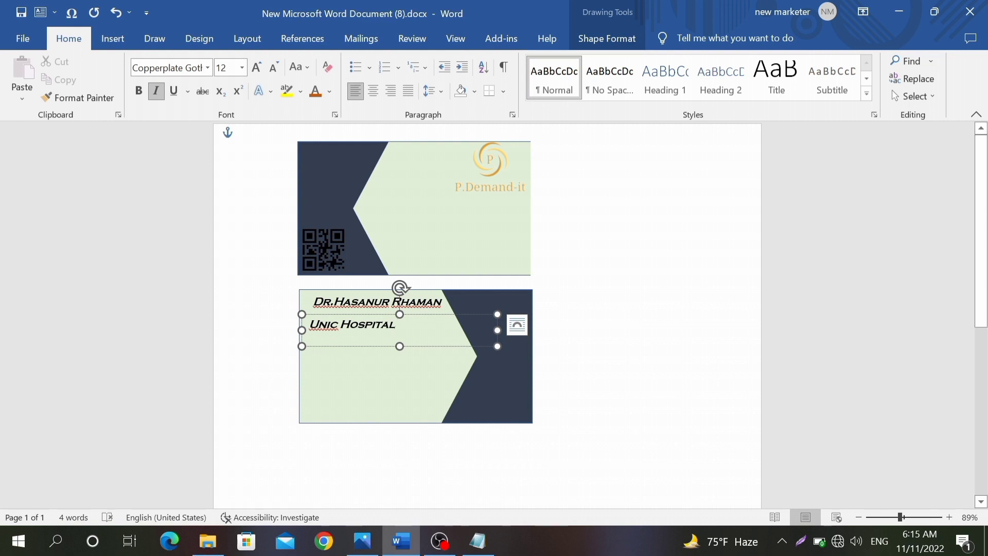
pyautogui.tripleClick(346, 324)
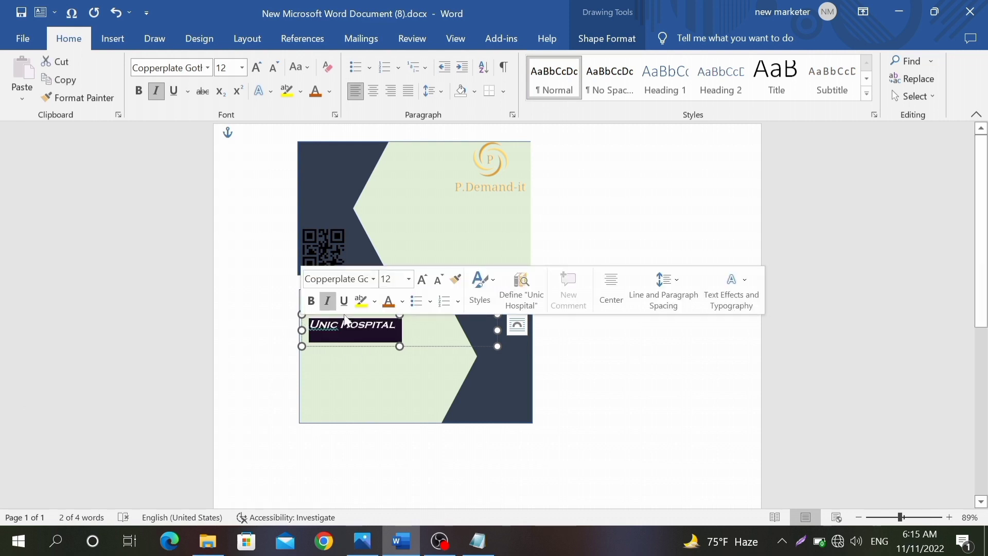
pyautogui.click(327, 300)
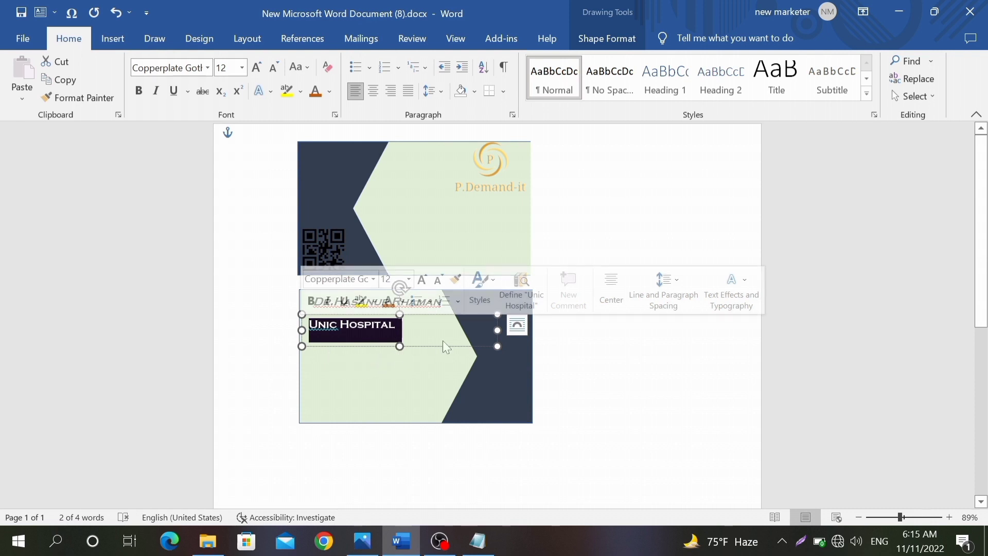
pyautogui.click(439, 279)
pyautogui.click(438, 279)
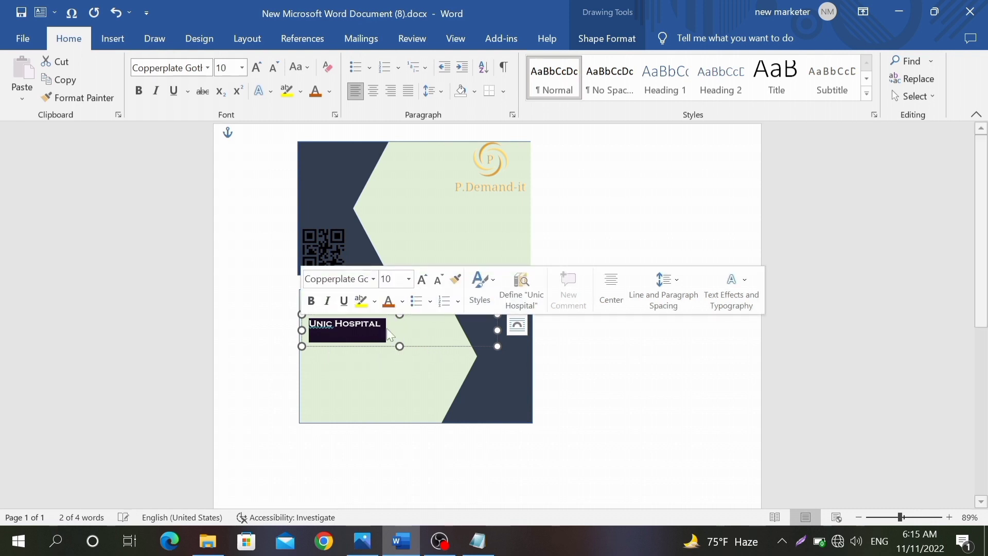
pyautogui.moveTo(373, 346); pyautogui.dragTo(388, 335)
pyautogui.click(597, 282)
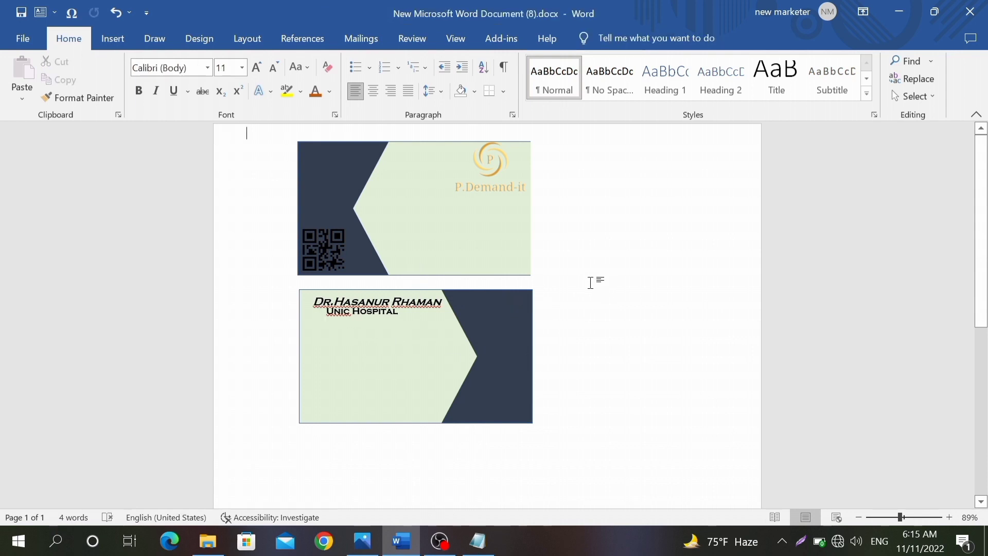
# Step: Insert the phone calling icon picture from the Downloads folder on this computer
pyautogui.click(113, 38)
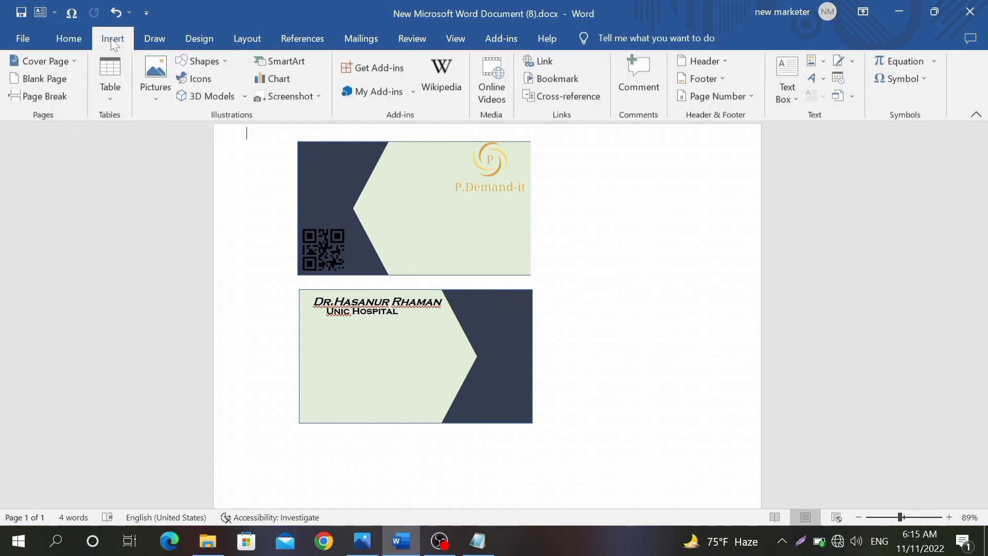
pyautogui.click(157, 85)
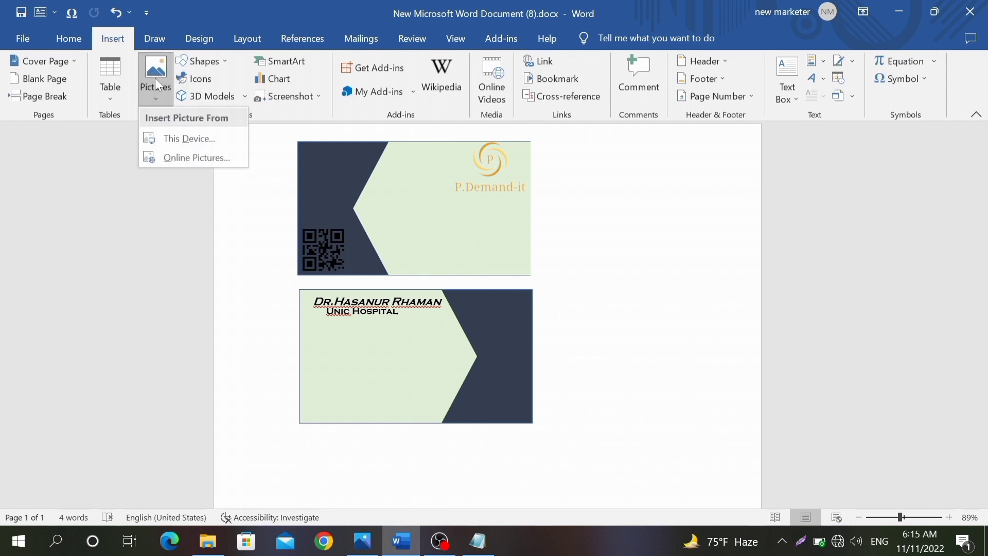
pyautogui.click(177, 140)
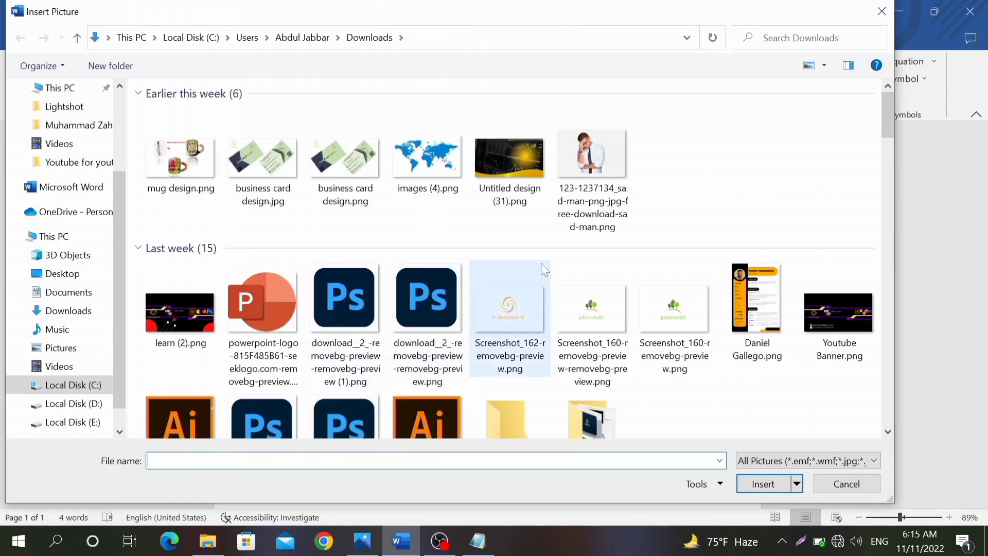
pyautogui.scroll(-5, 355, 288)
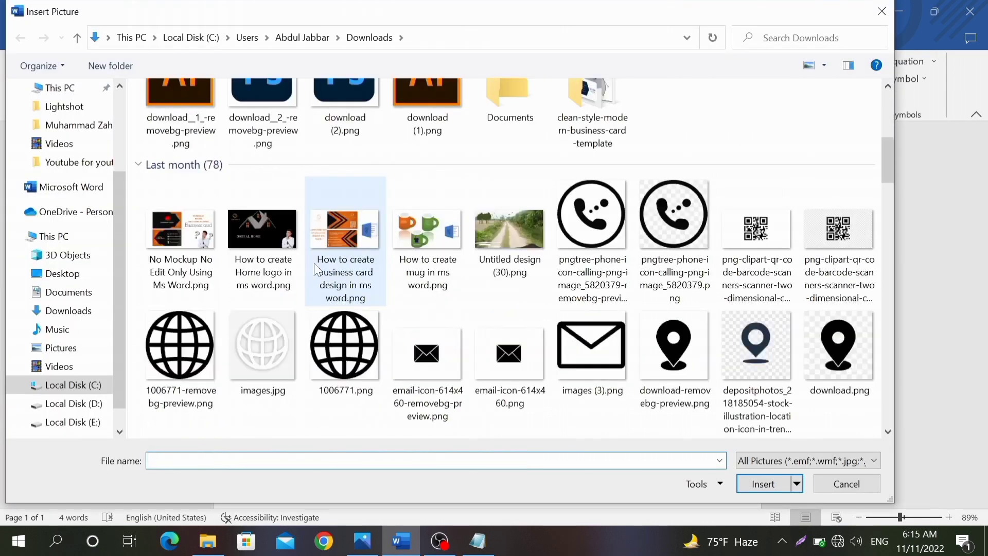
pyautogui.click(579, 232)
pyautogui.doubleClick(579, 232)
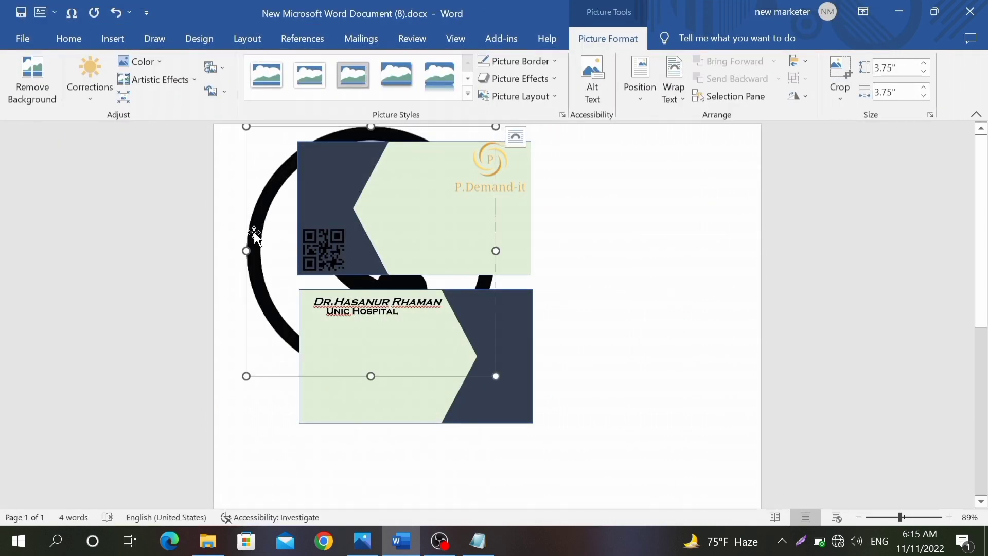
# Step: Set the phone picture's wrapping to In Front of Text
pyautogui.rightClick(240, 224)
pyautogui.click(323, 474)
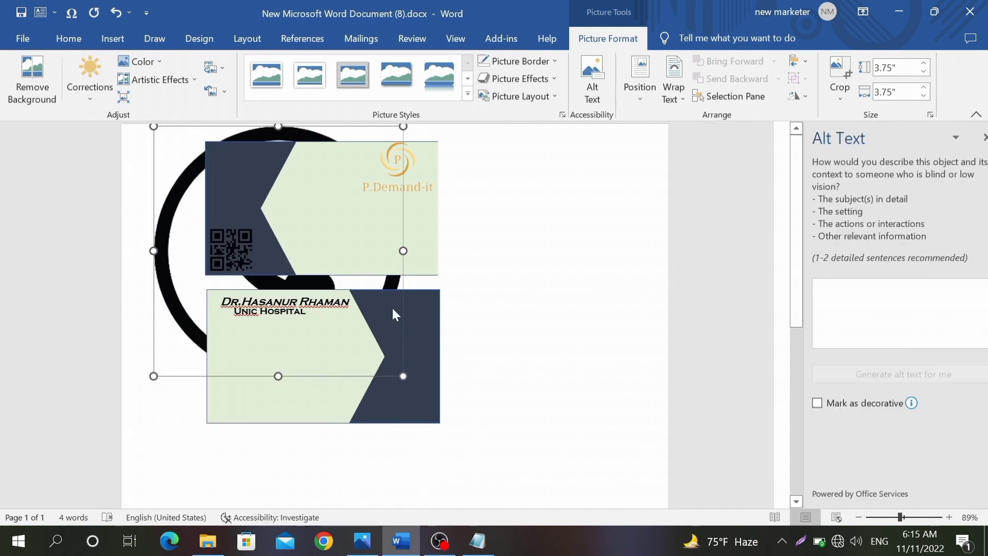
pyautogui.click(972, 137)
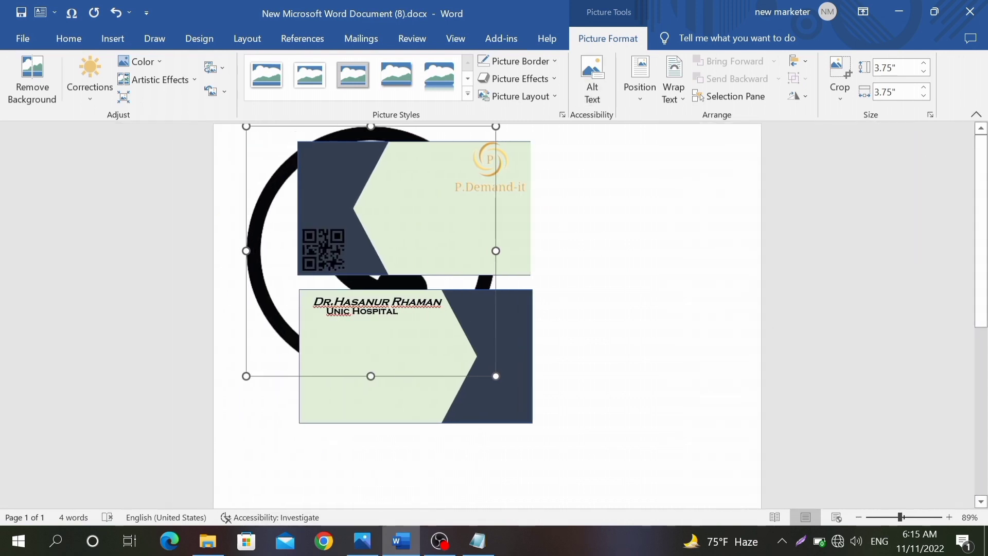
pyautogui.rightClick(257, 278)
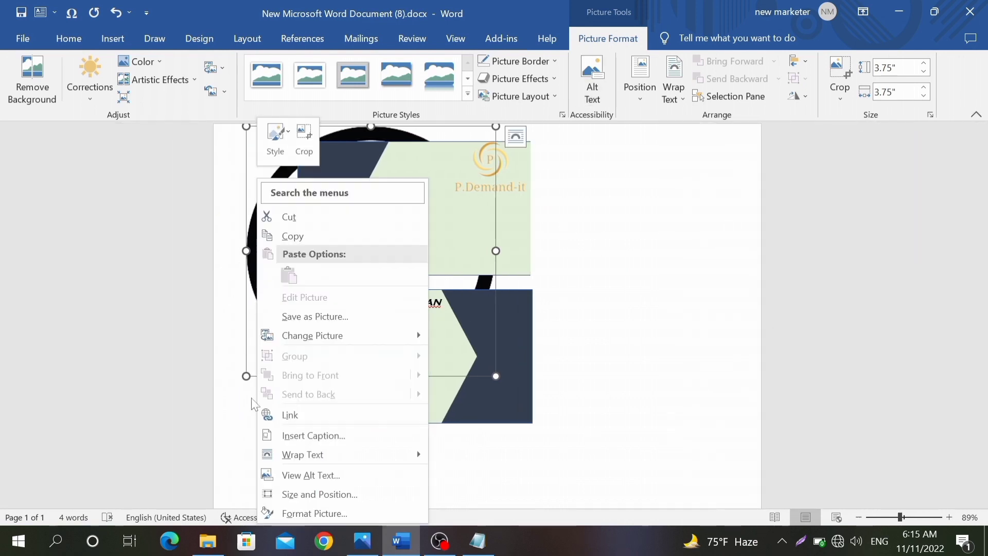
pyautogui.moveTo(316, 459)
pyautogui.moveTo(359, 455)
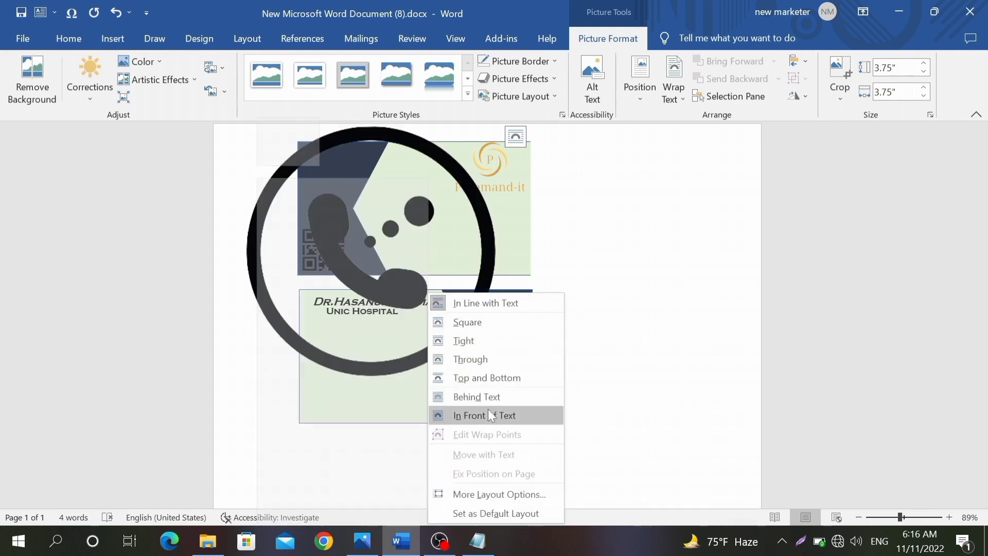
pyautogui.click(488, 409)
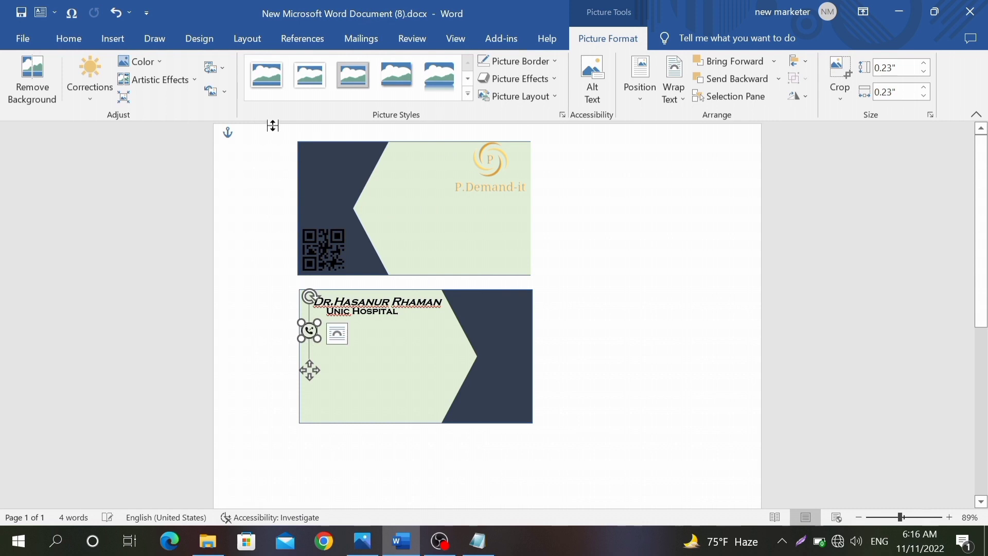
# Step: Recolour the phone icon green
pyautogui.click(142, 65)
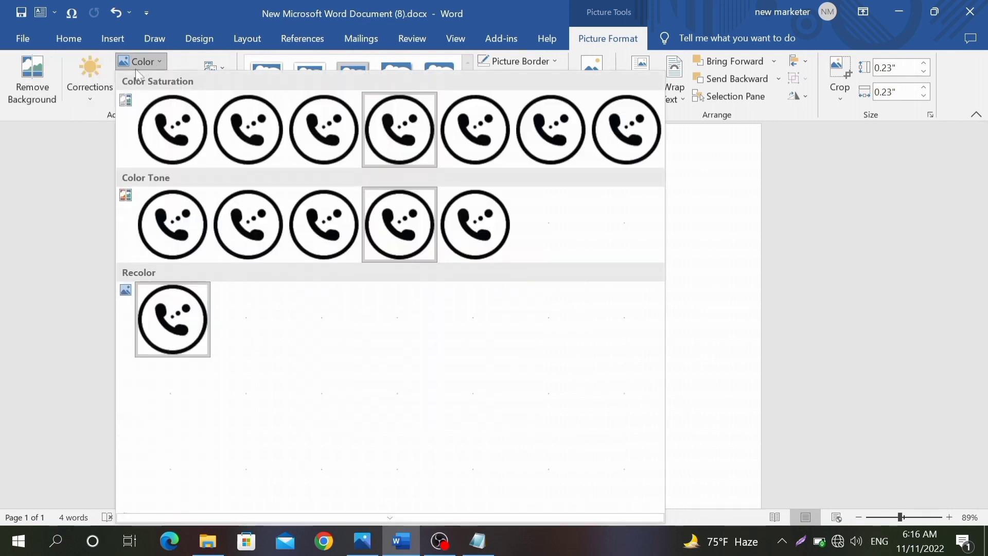
pyautogui.click(628, 463)
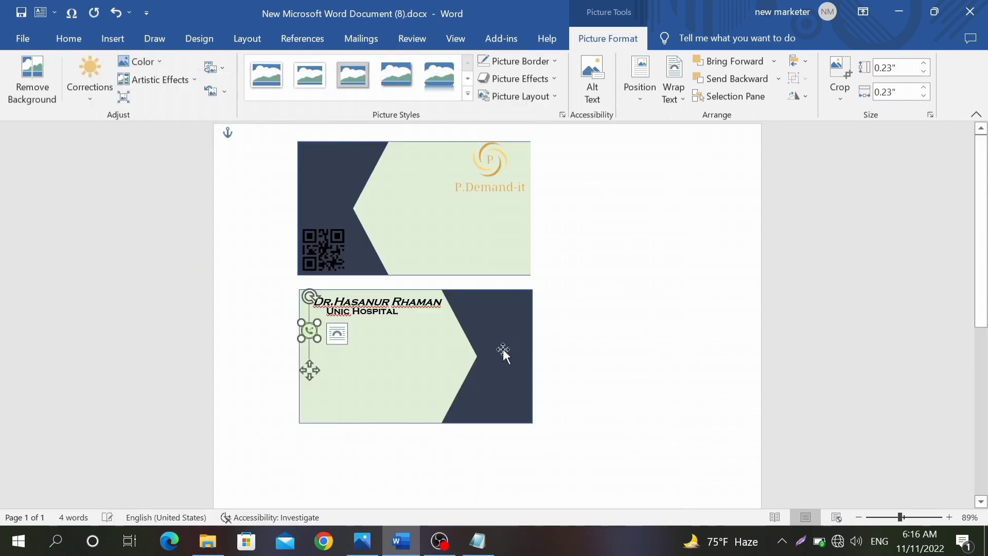
pyautogui.click(637, 321)
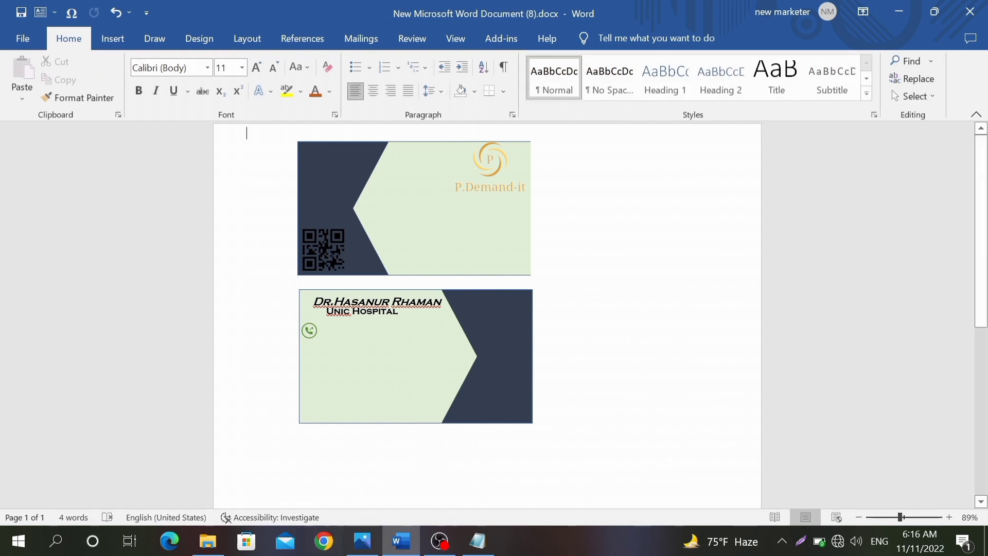
# Step: Insert the envelope email icon picture from this computer
pyautogui.click(125, 40)
pyautogui.click(163, 64)
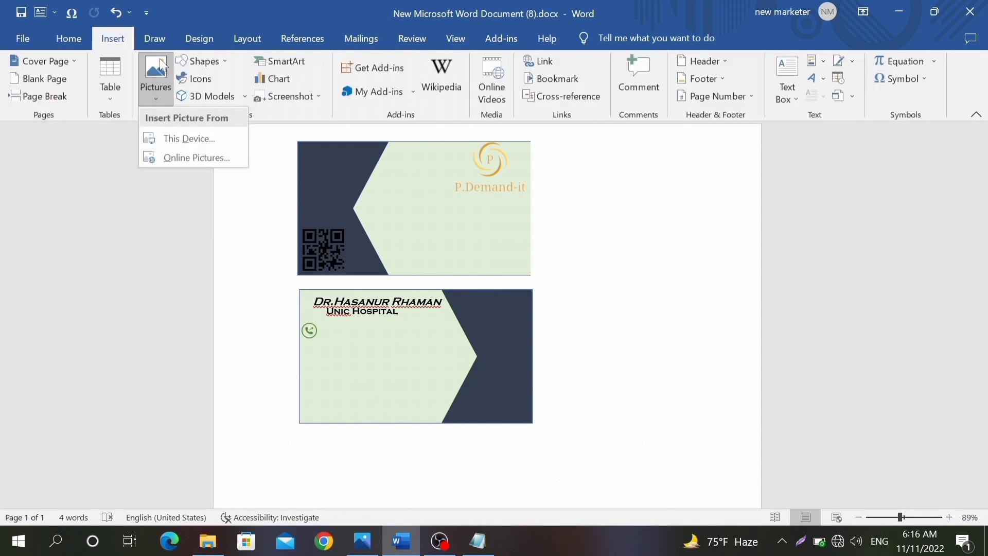
pyautogui.click(187, 135)
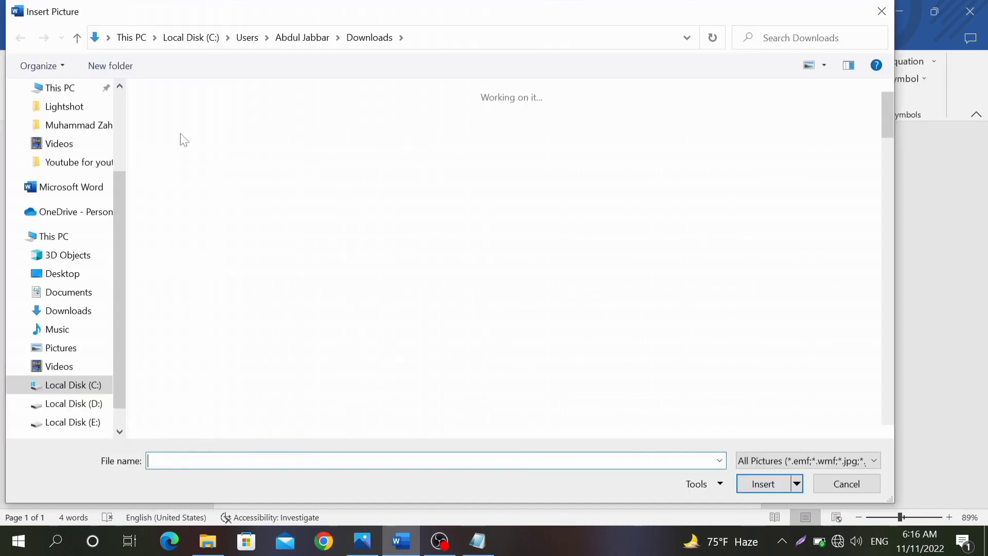
pyautogui.scroll(-5, 613, 262)
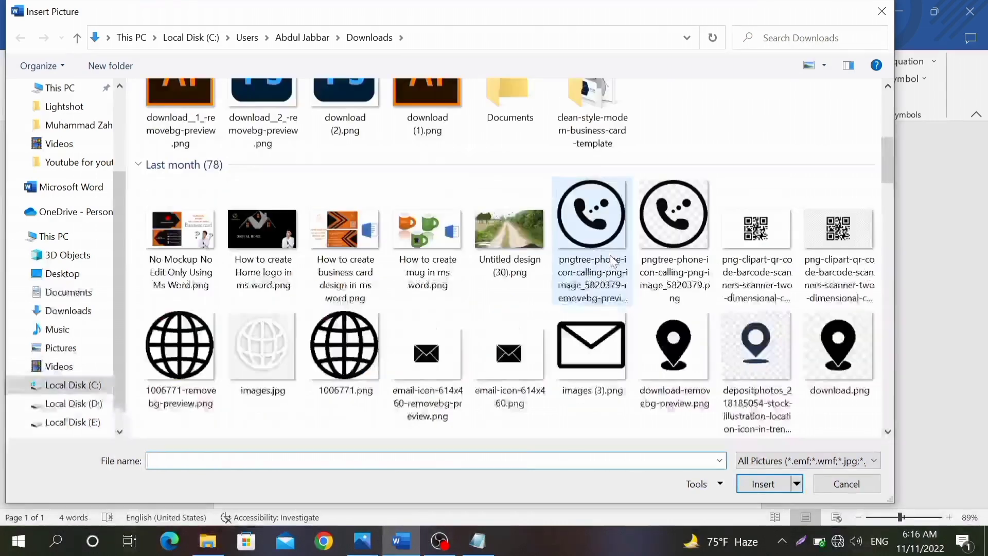
pyautogui.click(454, 372)
pyautogui.click(786, 486)
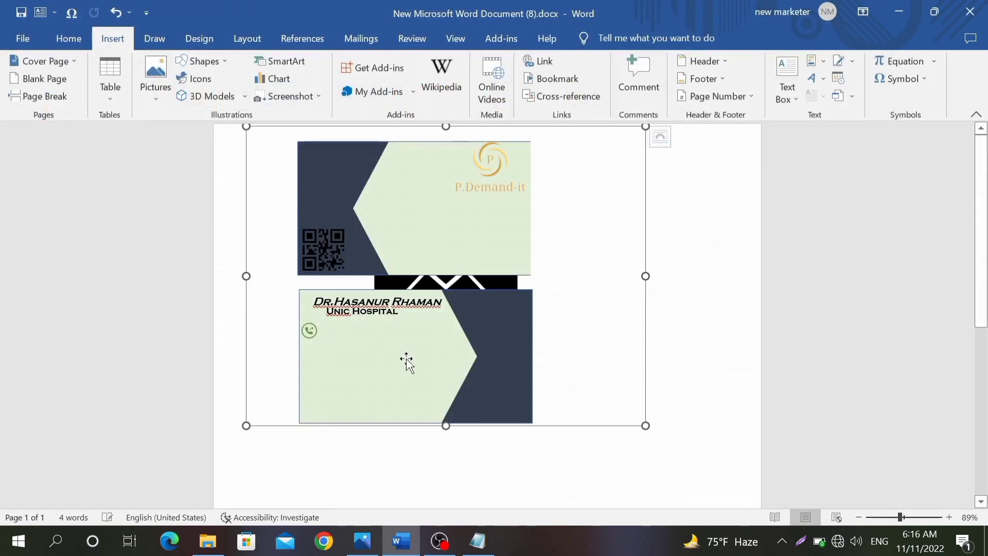
# Step: Set the envelope to In Front of Text, shrink it to icon size and place it below the phone icon
pyautogui.rightClick(621, 430)
pyautogui.moveTo(678, 360)
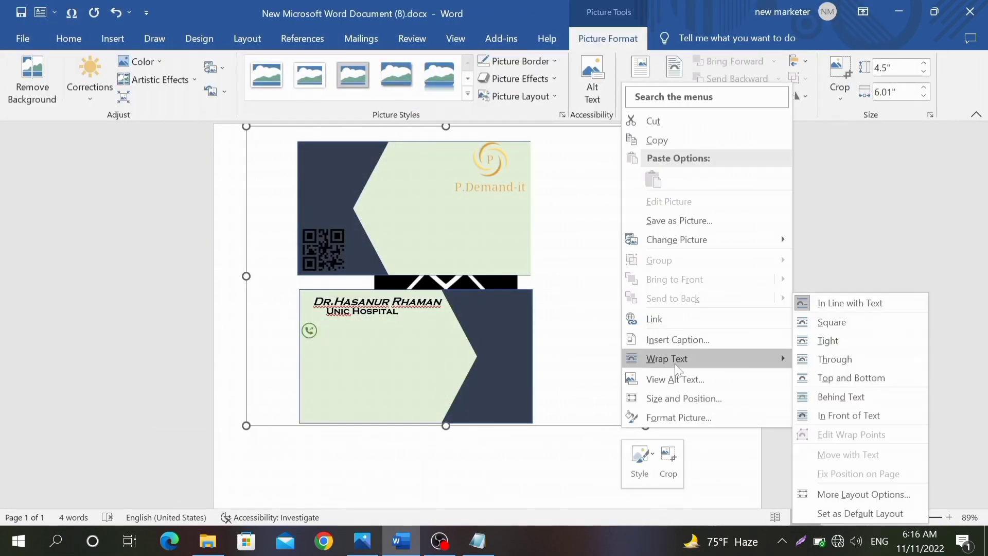
pyautogui.click(833, 415)
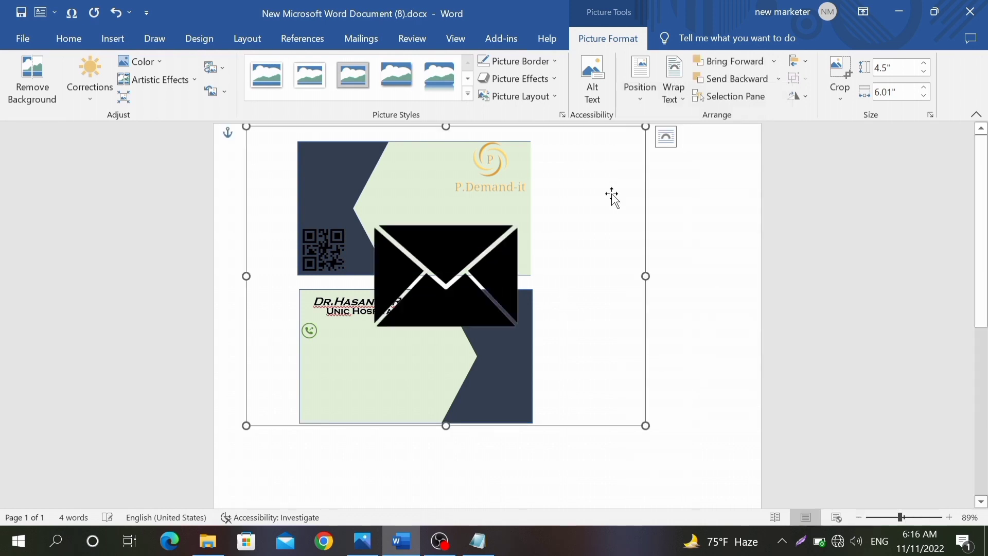
pyautogui.moveTo(613, 167); pyautogui.dragTo(282, 417)
pyautogui.moveTo(271, 465); pyautogui.dragTo(311, 363)
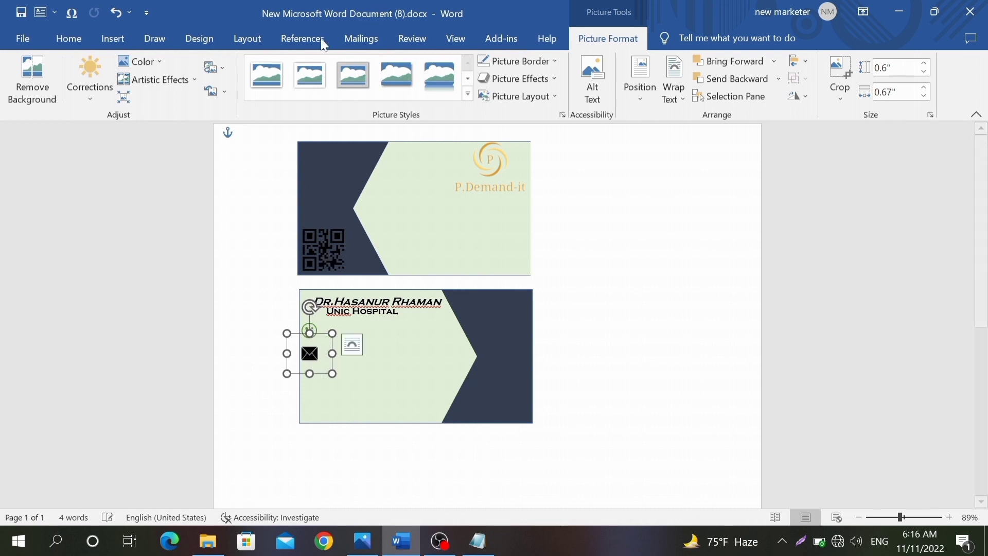
# Step: Recolour the envelope icon green to match the phone icon
pyautogui.click(156, 62)
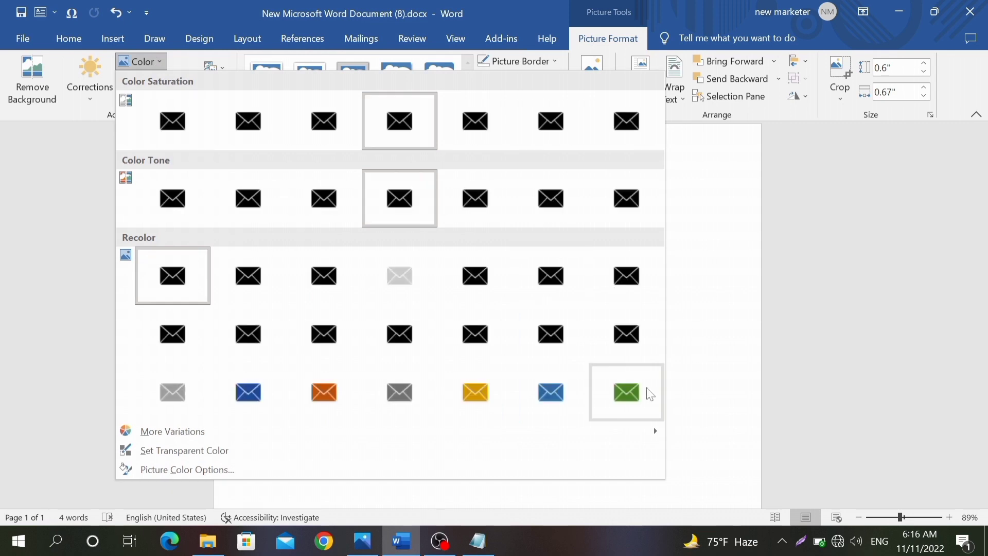
pyautogui.click(643, 393)
pyautogui.click(643, 351)
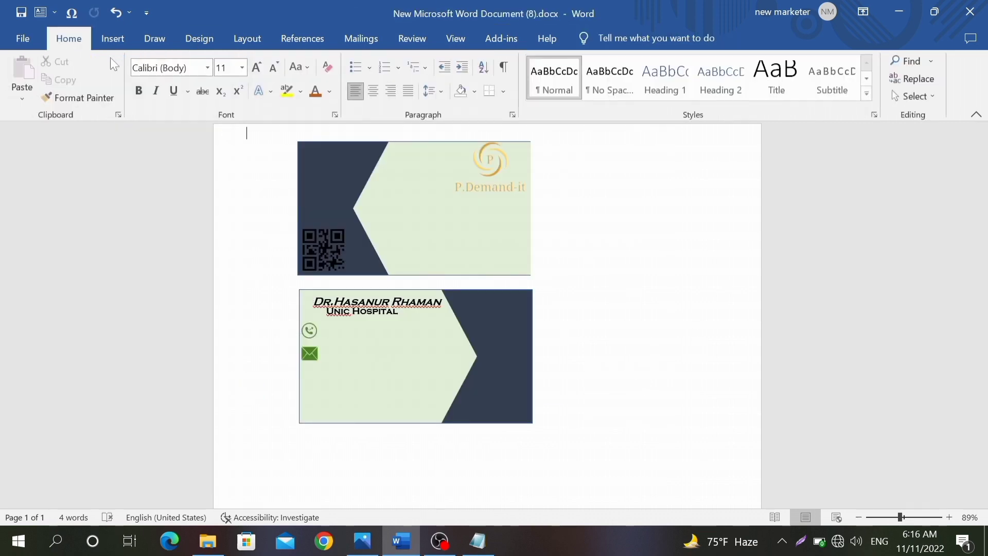
pyautogui.click(112, 38)
# Step: Insert the globe image 1006771-removebg-preview.png from this computer
pyautogui.click(151, 70)
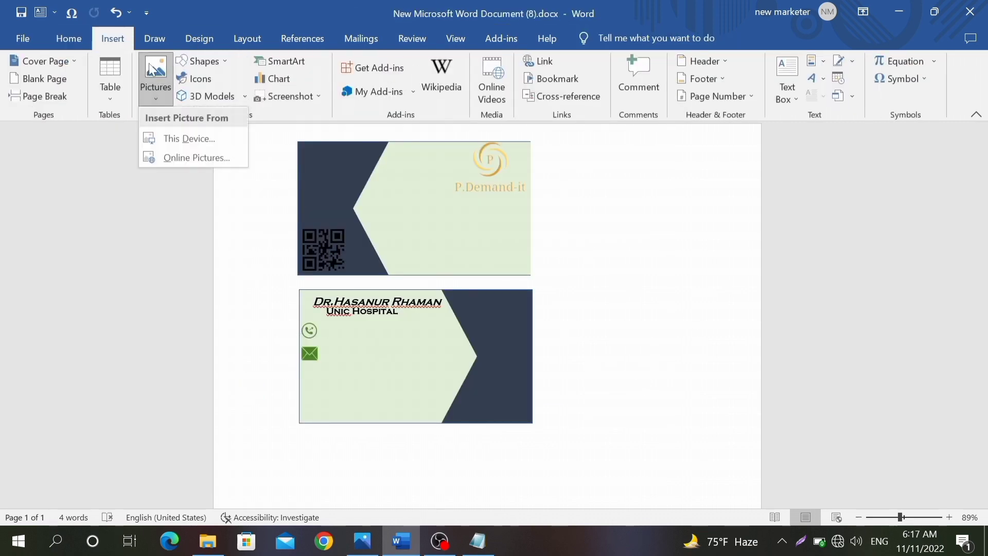
pyautogui.click(176, 137)
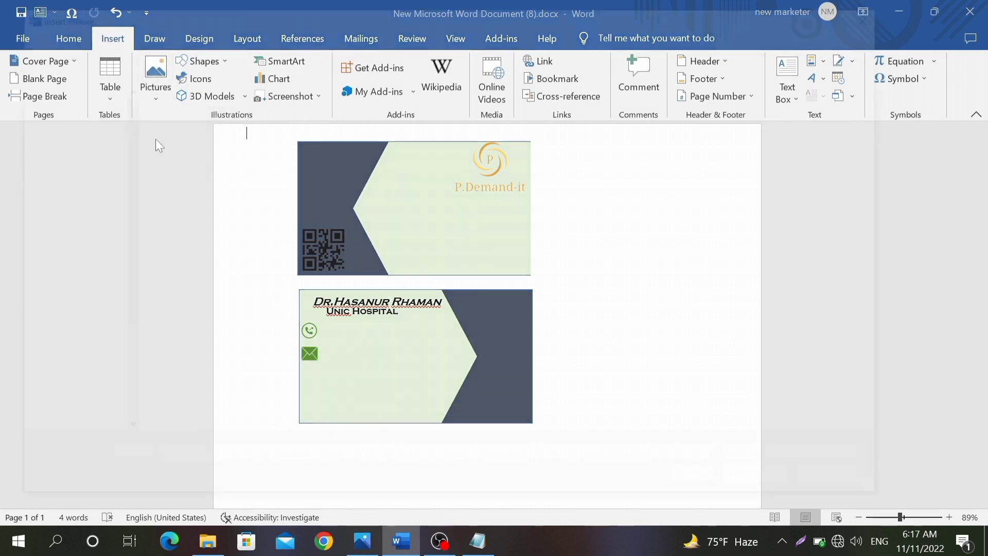
pyautogui.scroll(-5, 532, 311)
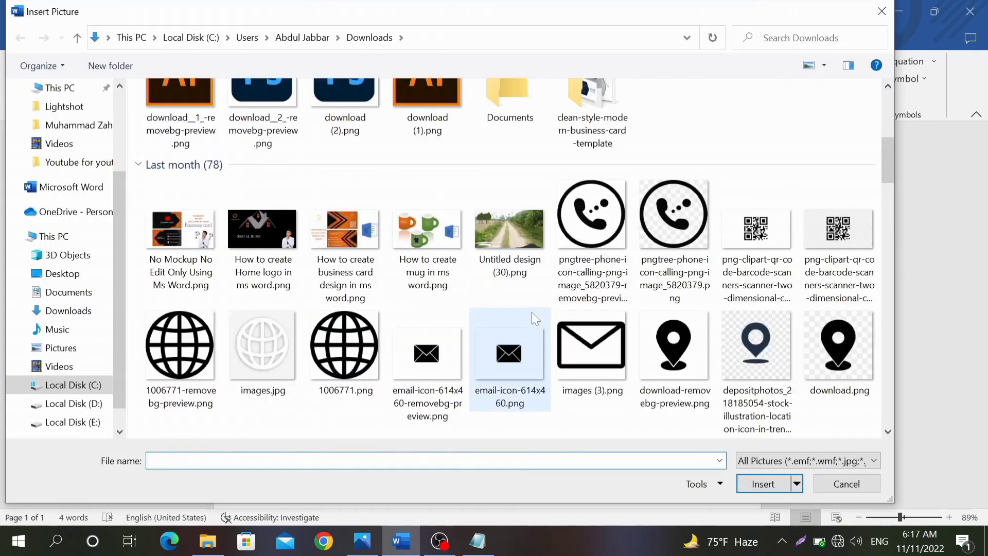
pyautogui.click(155, 385)
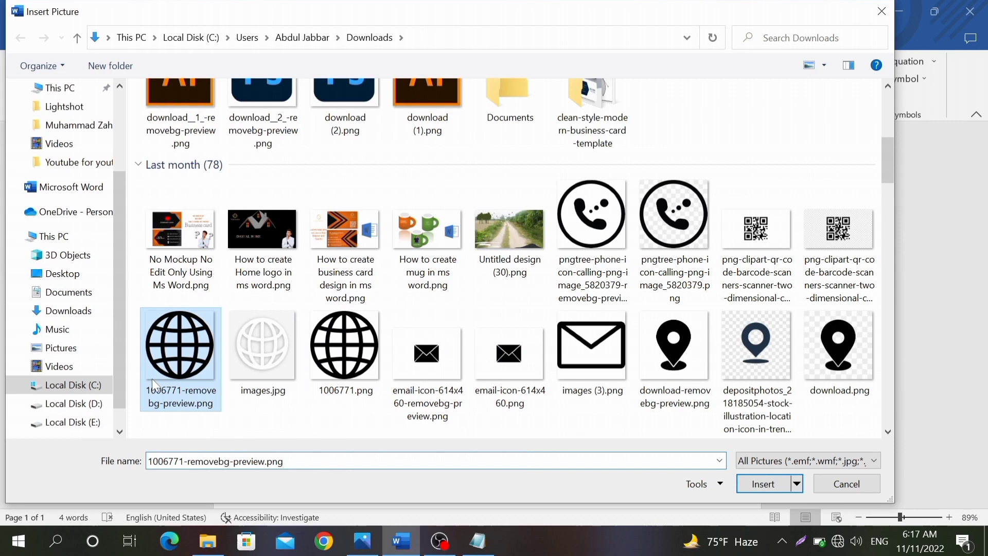
pyautogui.click(790, 491)
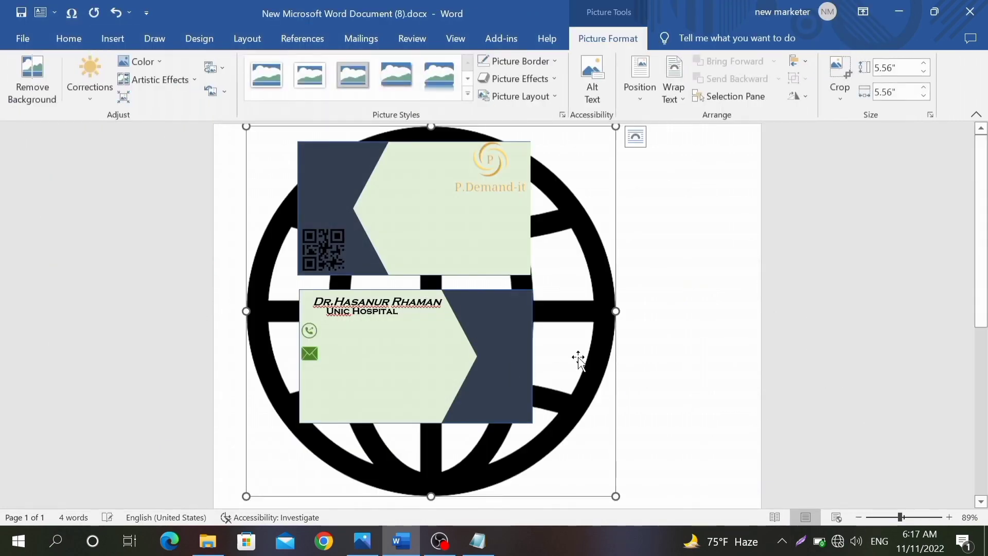
# Step: Set the globe to In Front of Text and shrink it to about 1.31 inches
pyautogui.rightClick(610, 358)
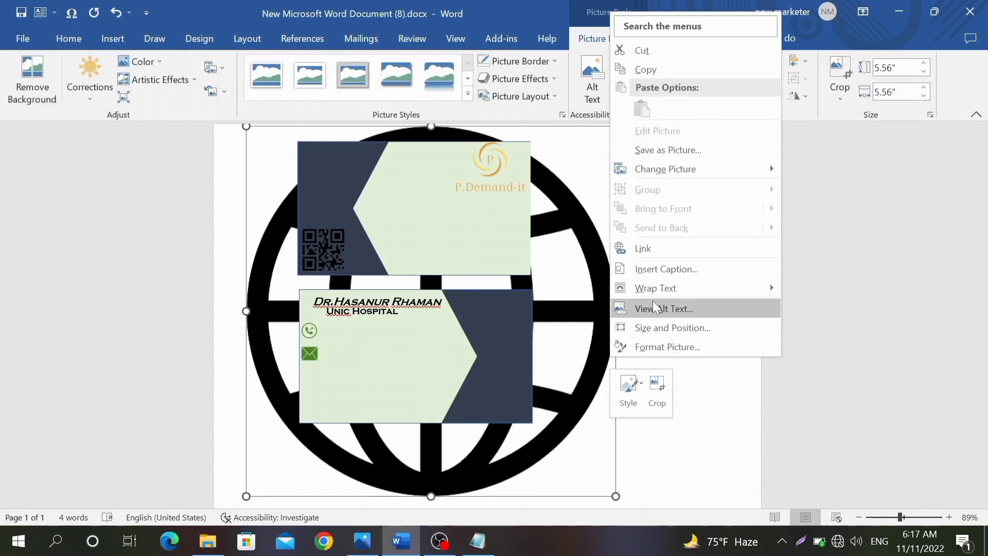
pyautogui.moveTo(658, 296)
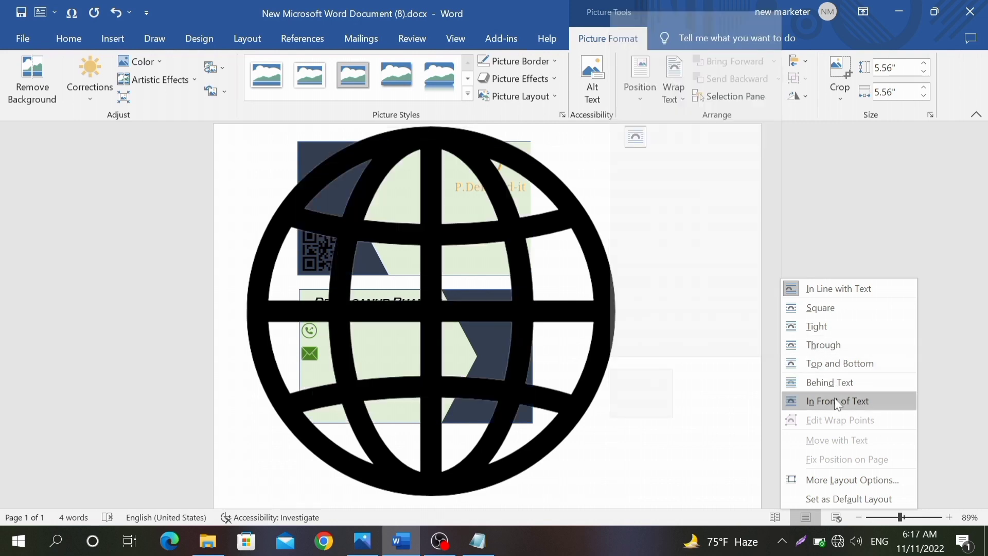
pyautogui.click(818, 402)
pyautogui.click(596, 149)
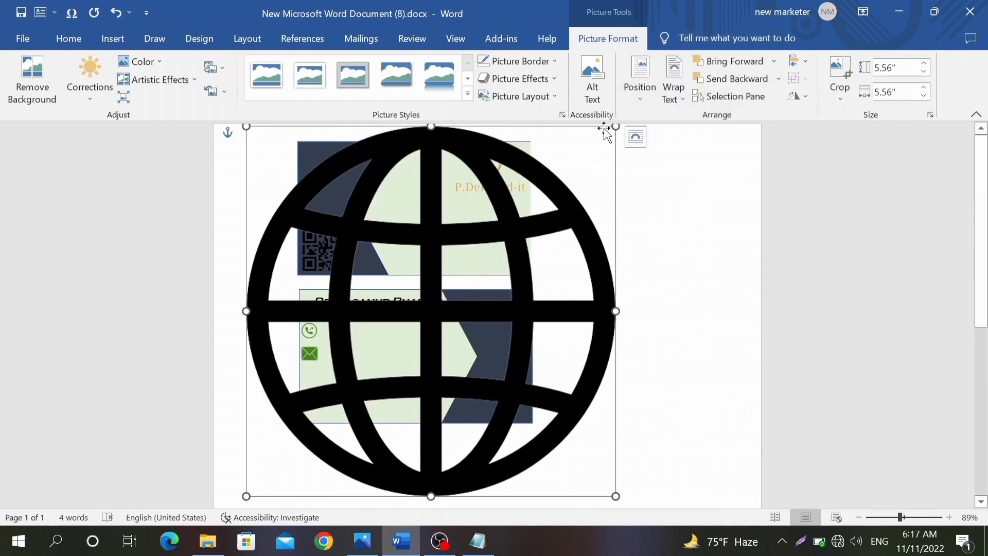
pyautogui.moveTo(615, 127); pyautogui.dragTo(334, 409)
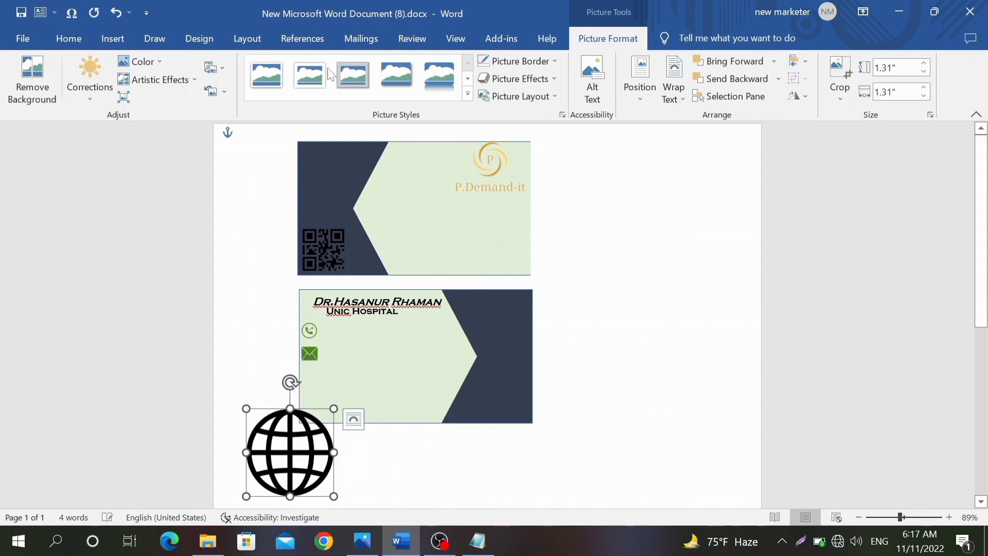
# Step: Recolour the globe green and place it below the envelope at 0.27" square
pyautogui.click(141, 63)
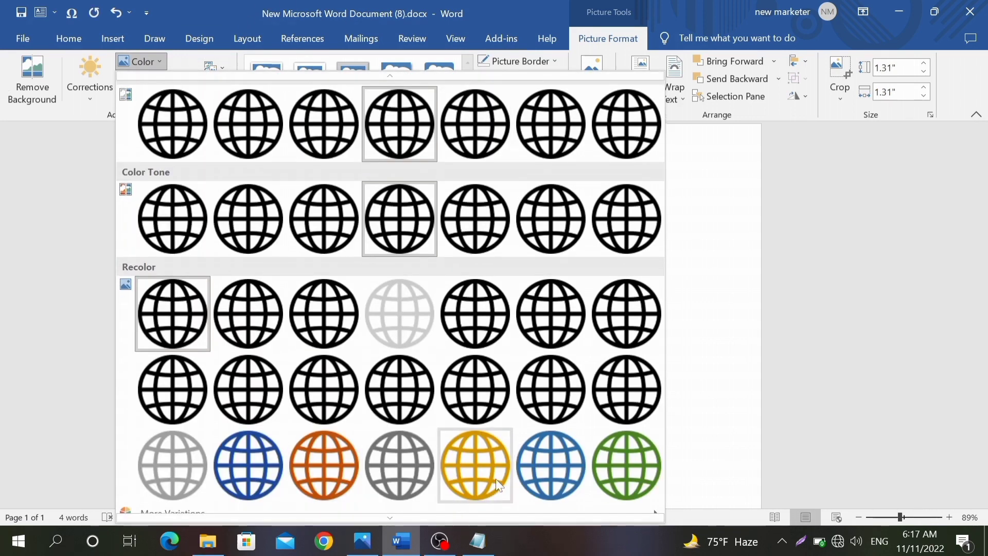
pyautogui.click(600, 469)
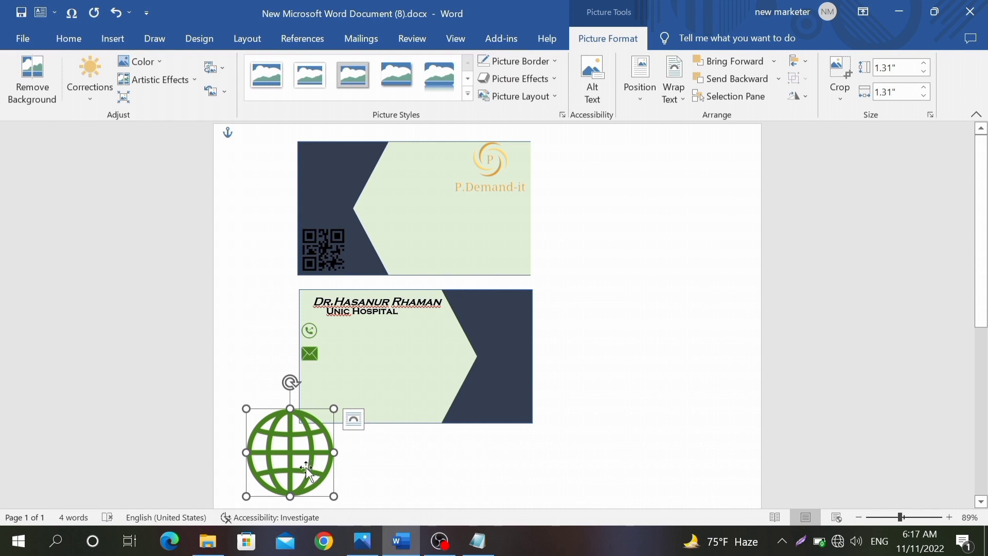
pyautogui.moveTo(307, 471); pyautogui.dragTo(332, 391)
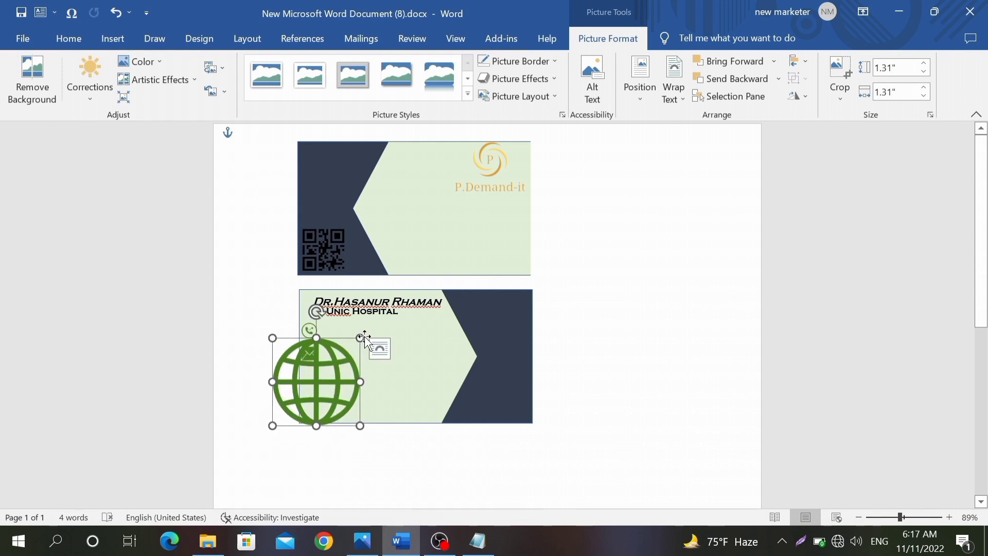
pyautogui.moveTo(361, 338); pyautogui.dragTo(302, 372)
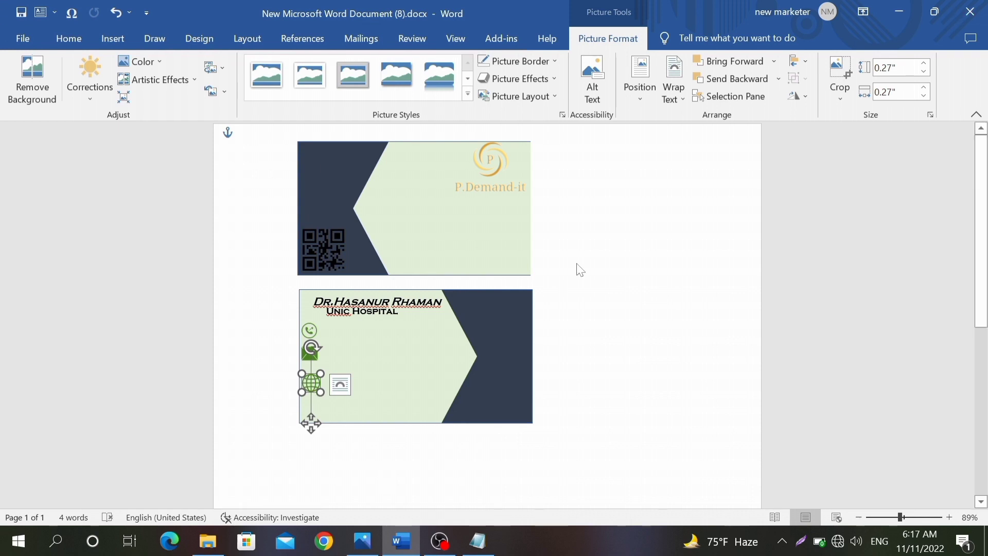
pyautogui.click(712, 248)
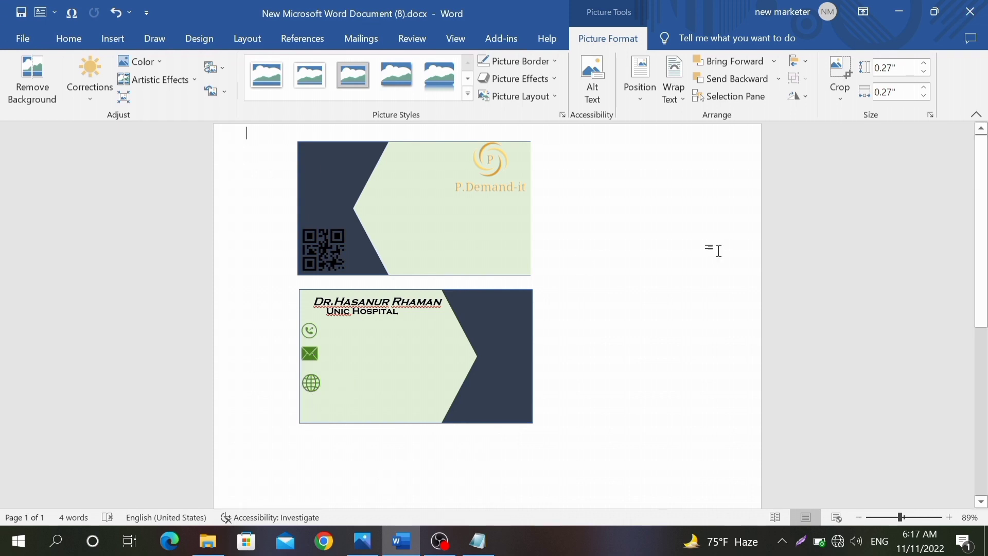
# Step: Insert the pin image download-removebg-preview.png from this computer
pyautogui.click(122, 37)
pyautogui.click(170, 68)
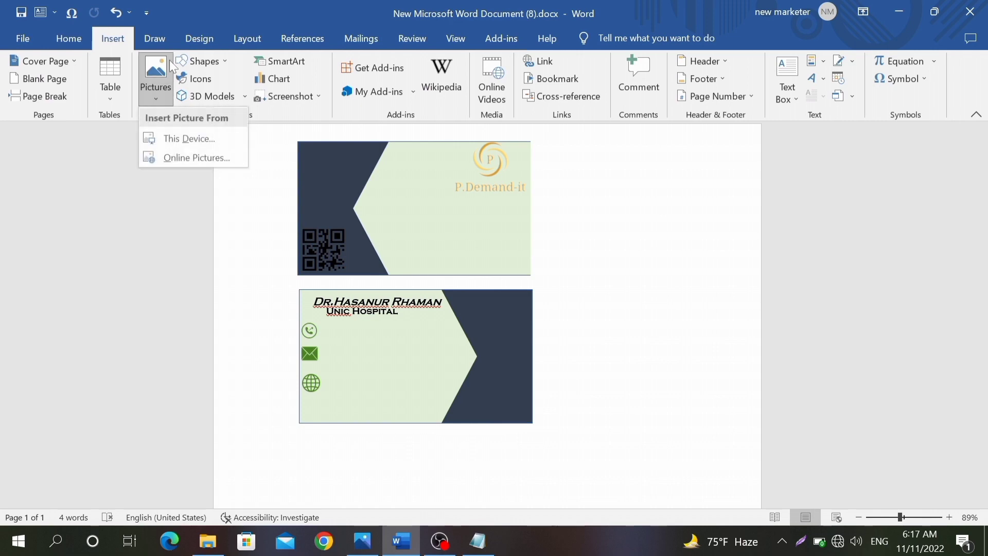
pyautogui.click(157, 143)
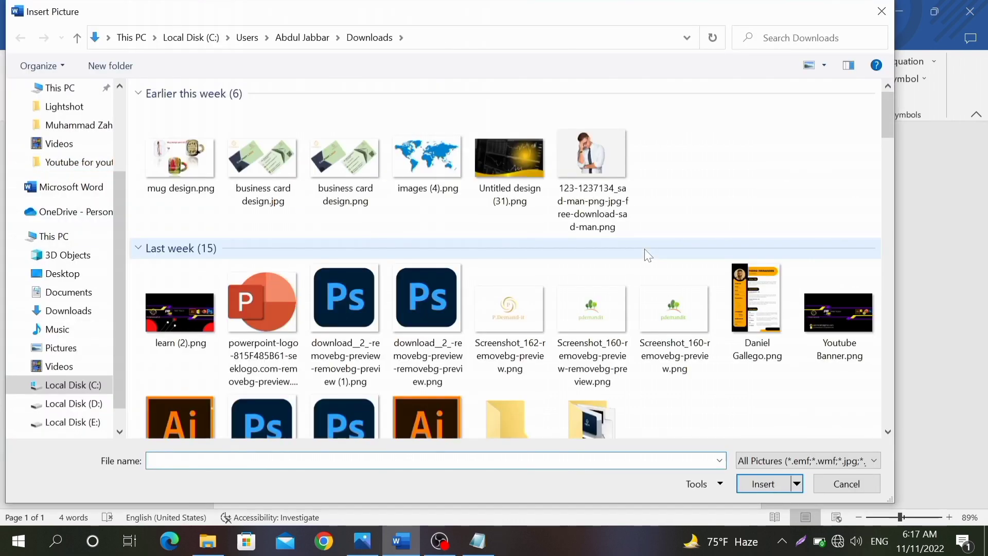
pyautogui.scroll(-5, 646, 254)
pyautogui.click(674, 355)
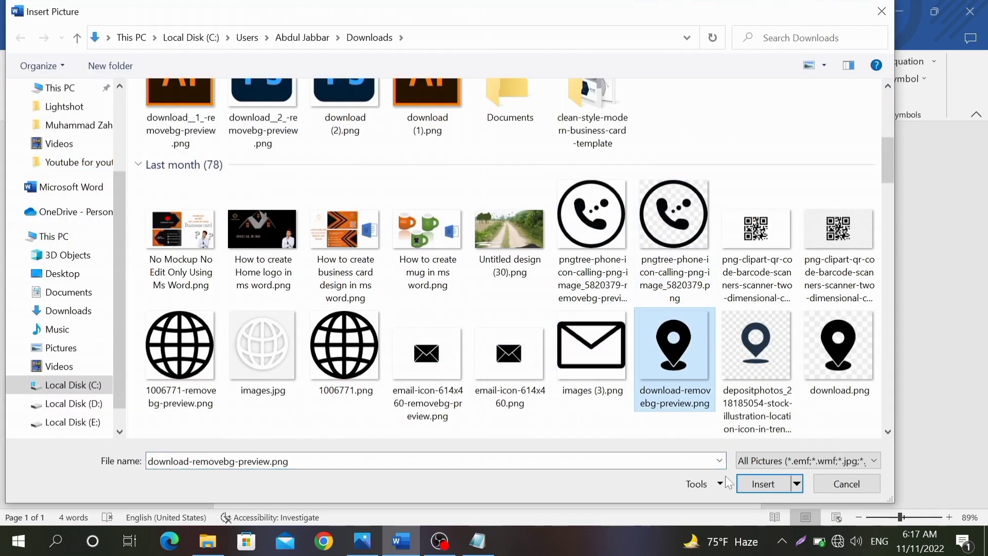
pyautogui.click(763, 484)
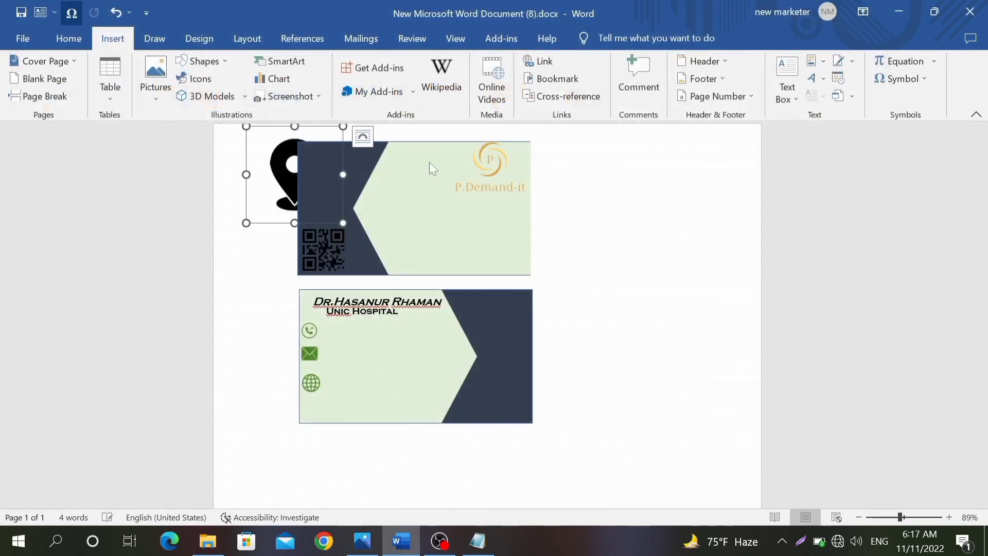
# Step: Recolour the pin green, set it In Front of Text, and place it below the globe at 0.46" square
pyautogui.click(159, 63)
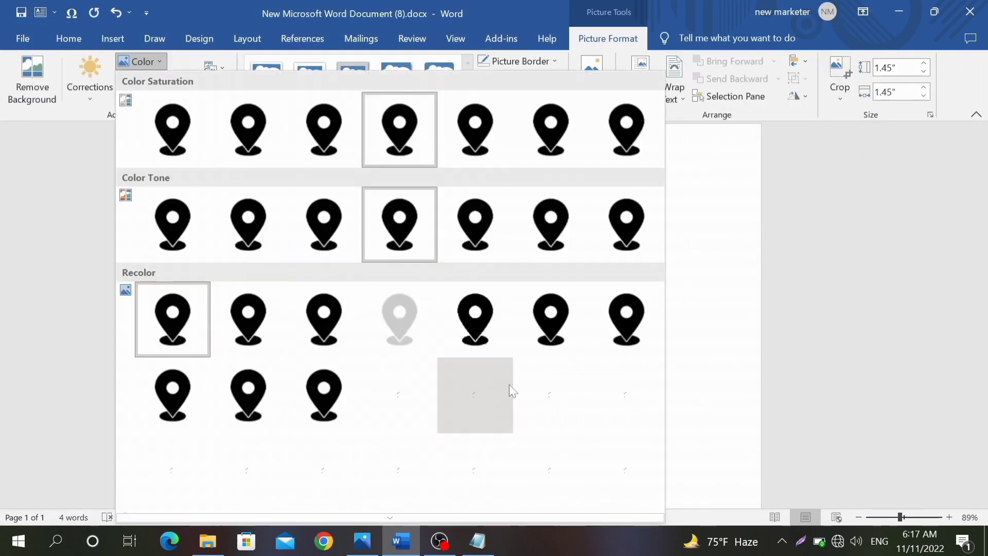
pyautogui.click(638, 481)
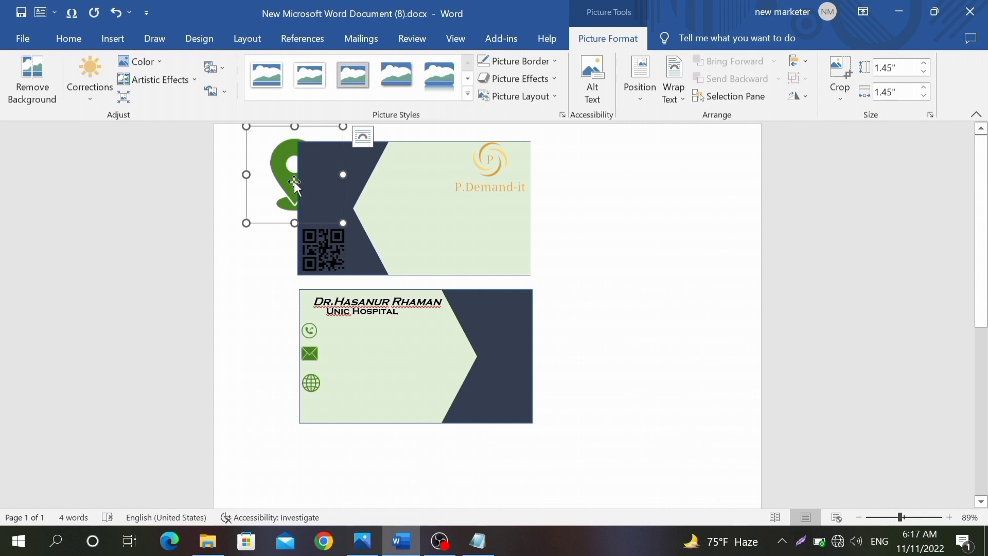
pyautogui.rightClick(296, 184)
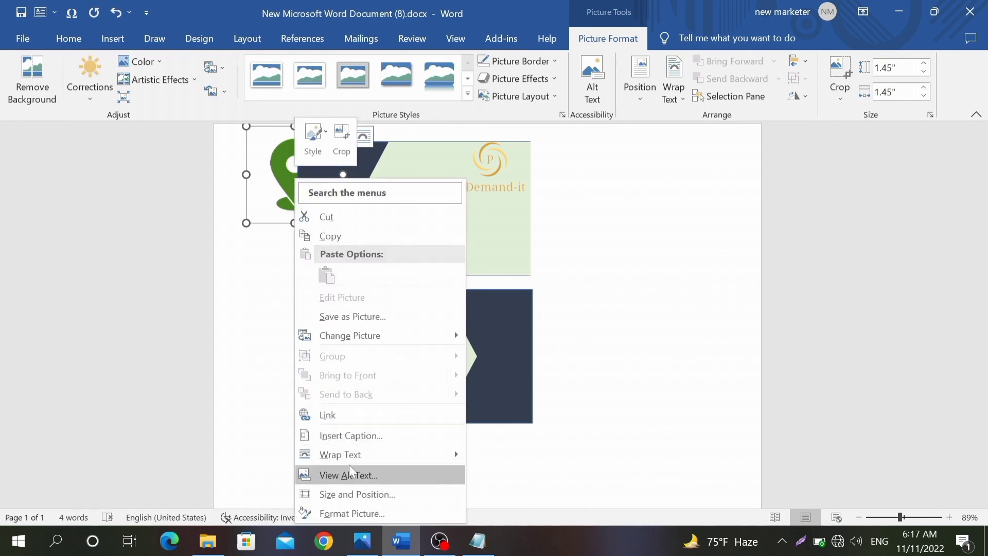
pyautogui.click(510, 414)
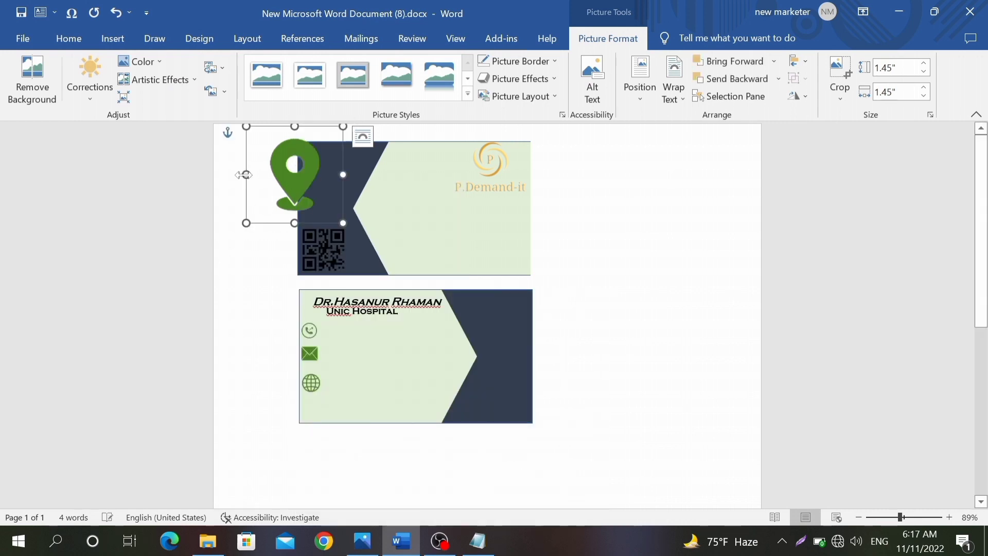
pyautogui.moveTo(282, 168); pyautogui.dragTo(295, 405)
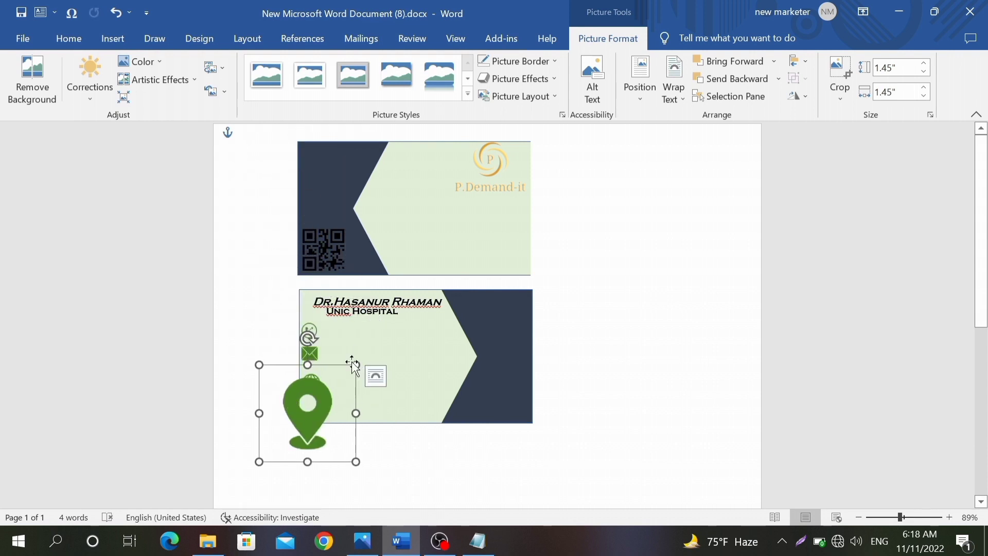
pyautogui.moveTo(355, 363); pyautogui.dragTo(311, 417)
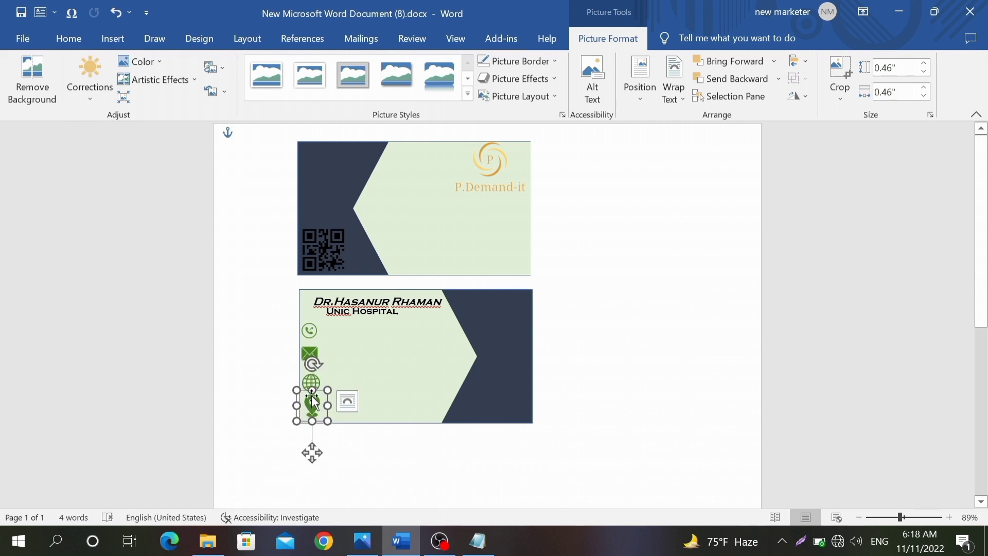
pyautogui.click(662, 314)
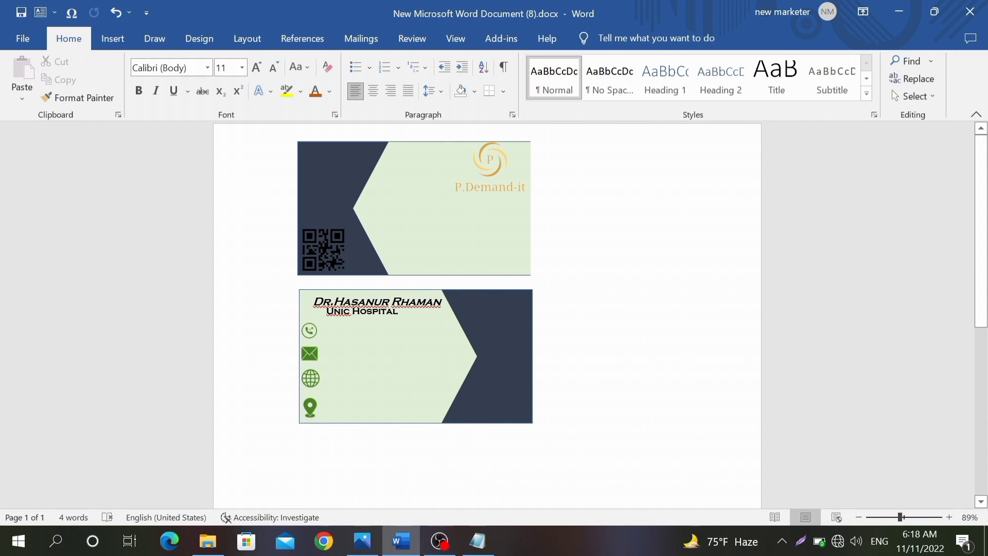
# Step: Shrink the name text box, then duplicate it with Ctrl+D and place the copy below the name
pyautogui.click(382, 311)
pyautogui.click(416, 334)
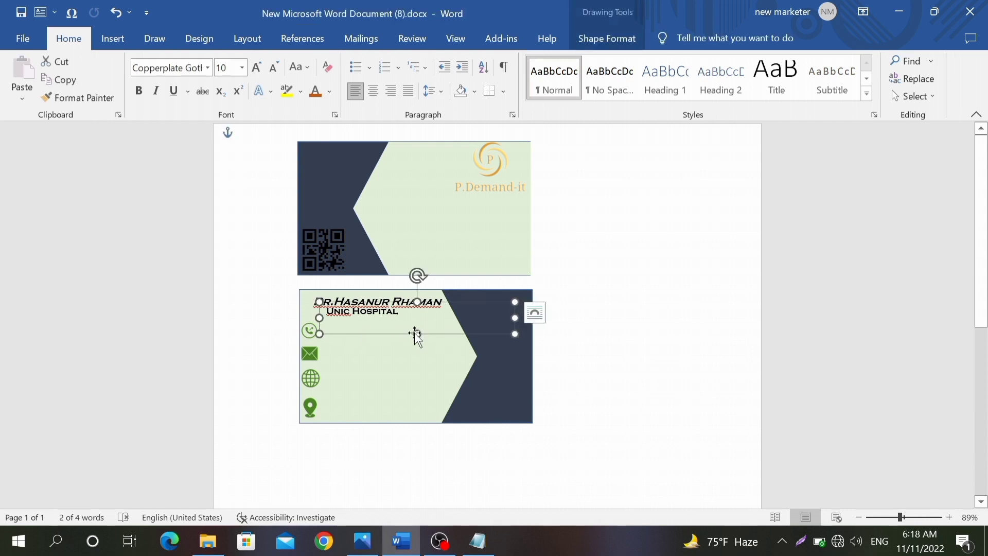
pyautogui.moveTo(418, 333); pyautogui.dragTo(418, 326)
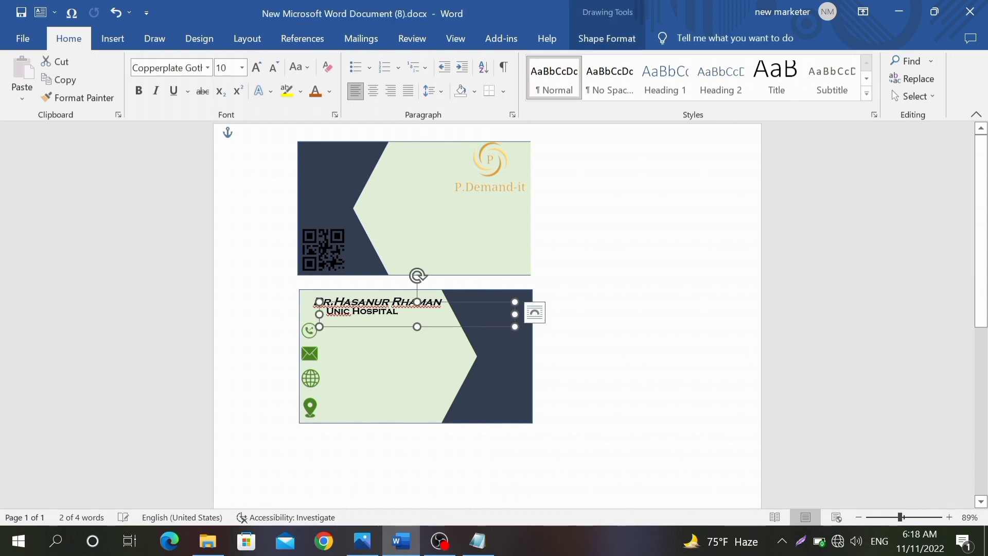
pyautogui.moveTo(515, 315); pyautogui.dragTo(442, 317)
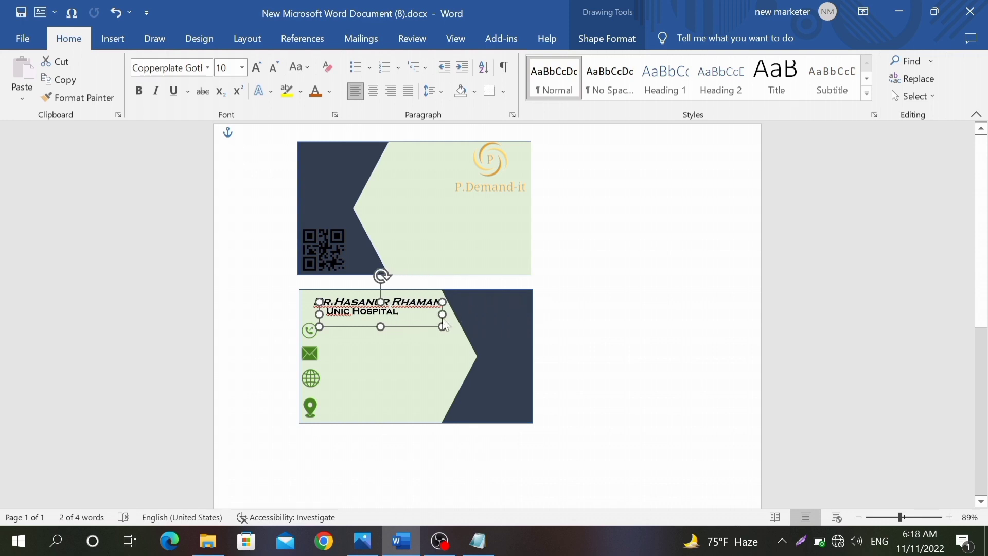
pyautogui.hotkey('ctrl', 'd')
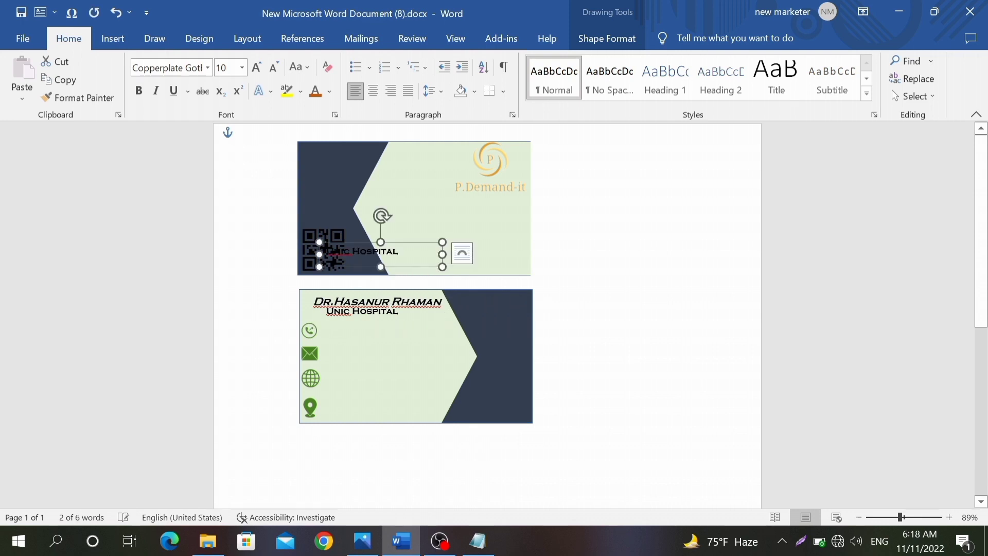
pyautogui.moveTo(368, 268); pyautogui.dragTo(330, 336)
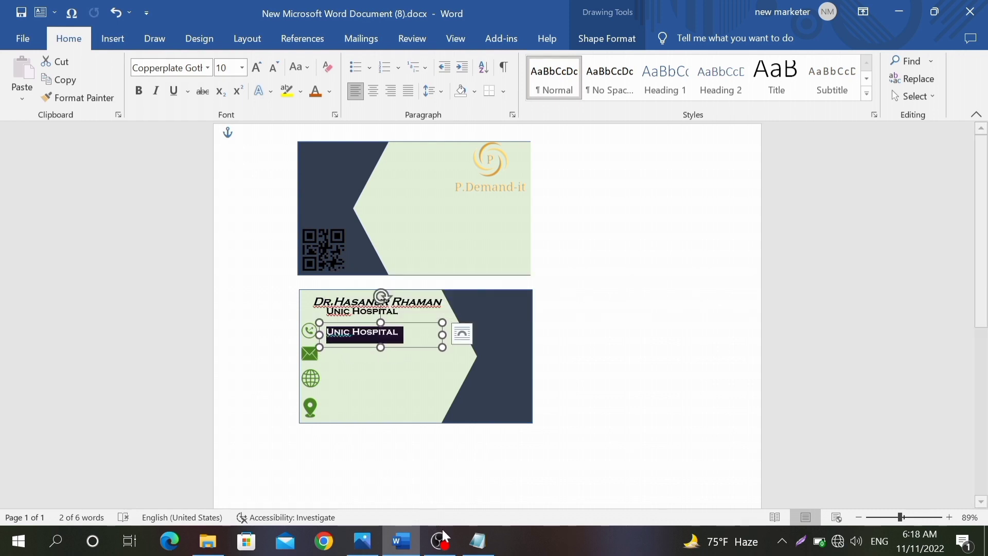
# Step: Copy the phone number from Notepad and paste it over the duplicate Unic Hospital text
pyautogui.click(478, 540)
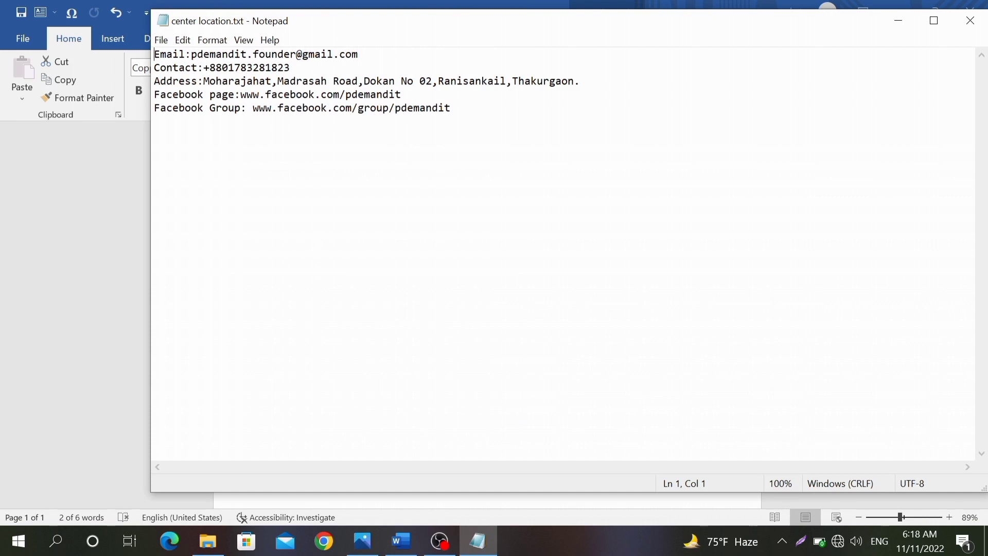
pyautogui.moveTo(291, 68); pyautogui.dragTo(248, 68)
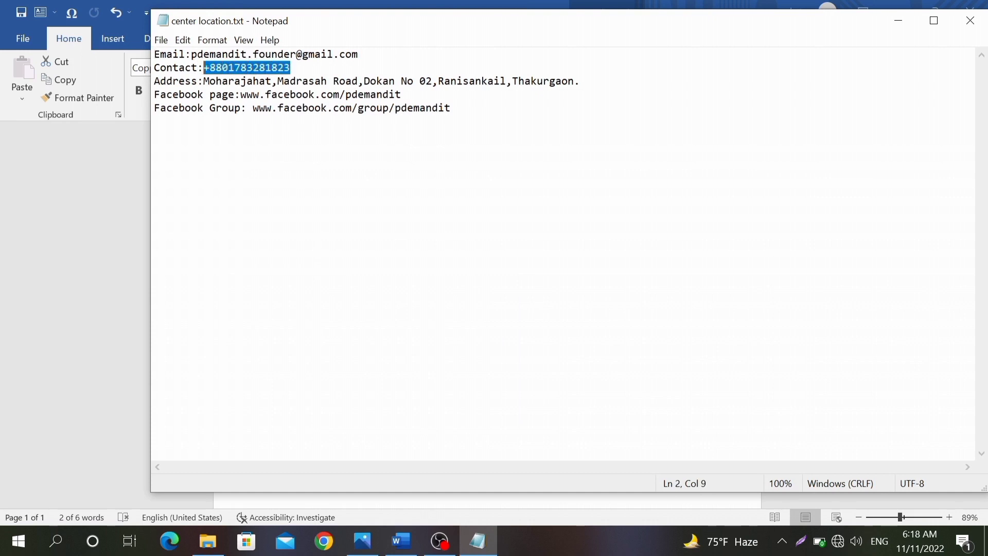
pyautogui.rightClick(205, 68)
pyautogui.click(236, 109)
pyautogui.click(120, 171)
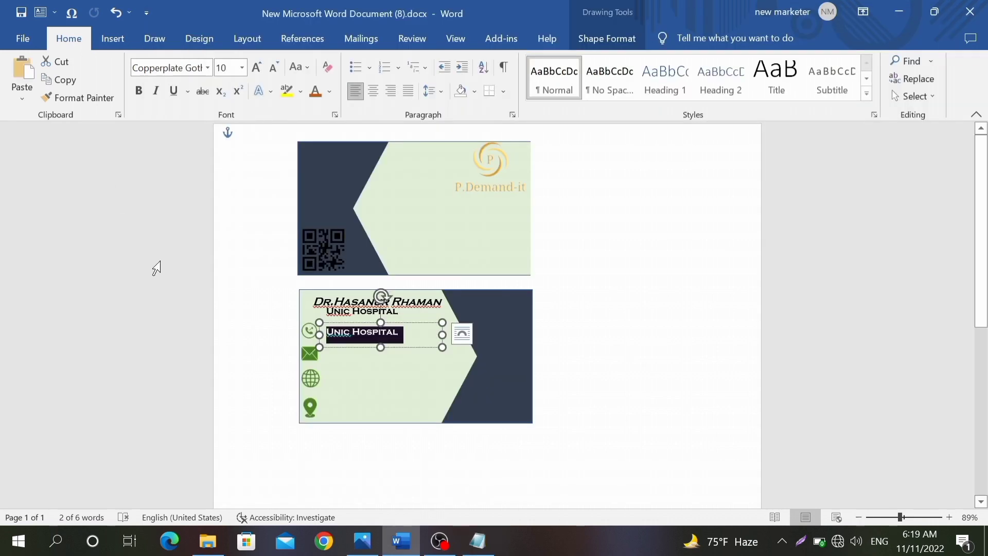
pyautogui.hotkey('ctrl', 'v')
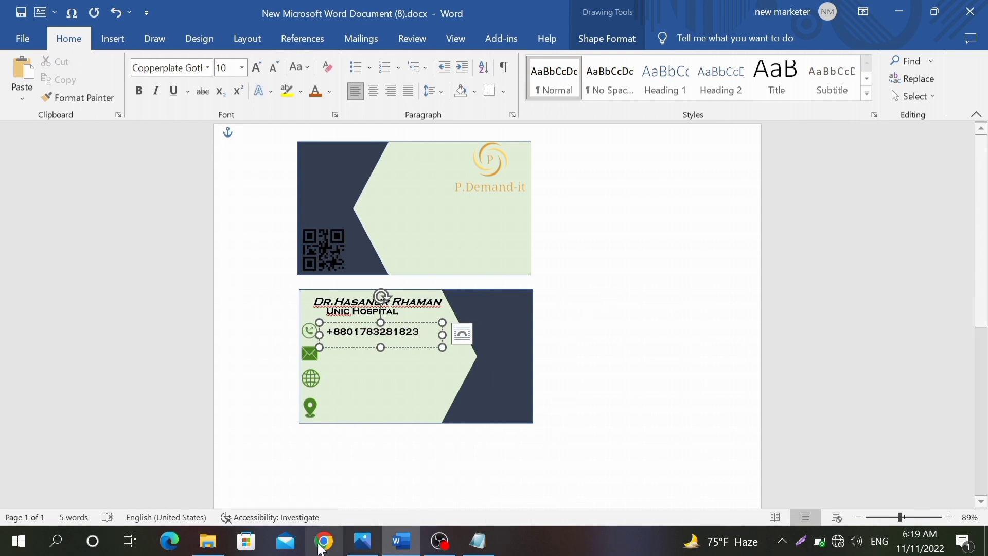
# Step: Compare with the reference design and line the phone number box up with its icon
pyautogui.click(363, 541)
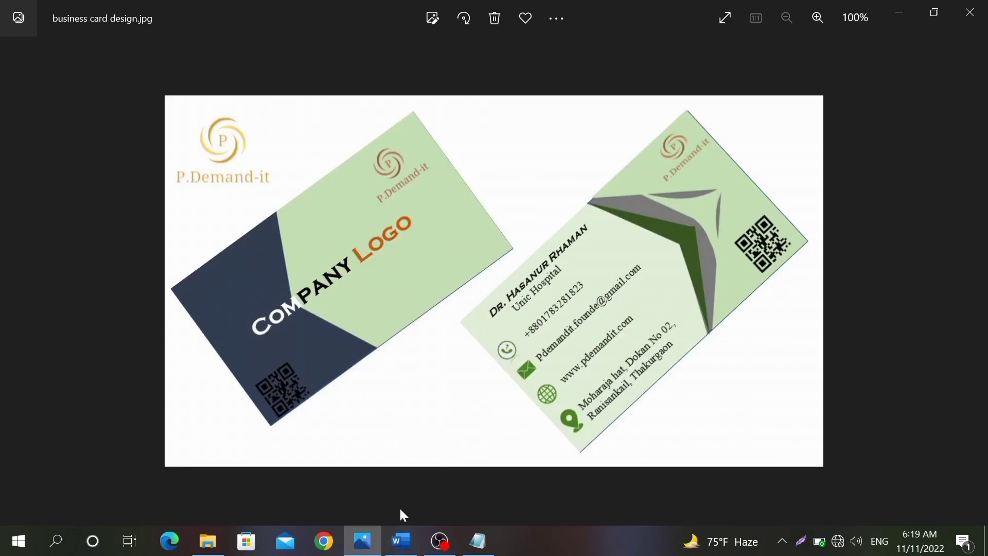
pyautogui.click(399, 542)
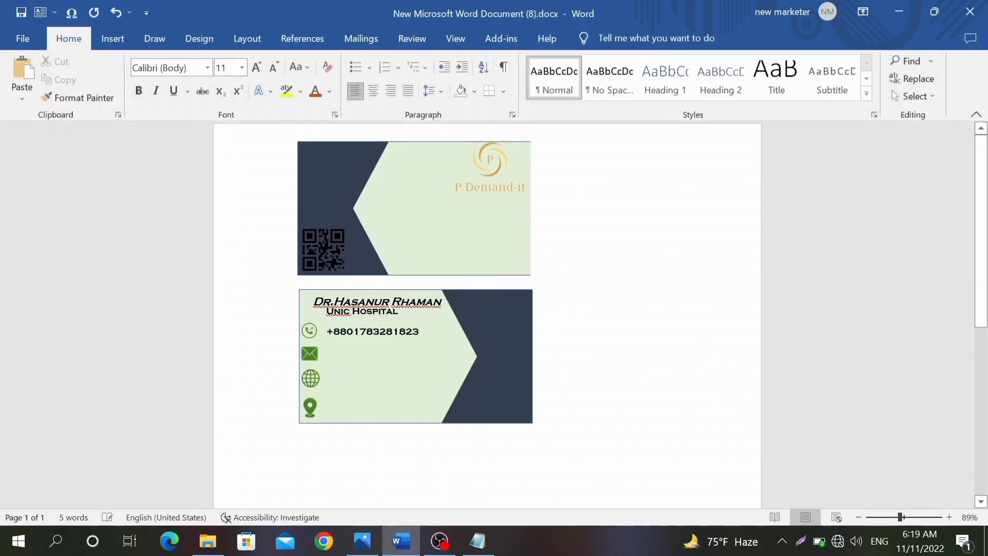
pyautogui.click(353, 334)
pyautogui.moveTo(353, 347); pyautogui.dragTo(346, 344)
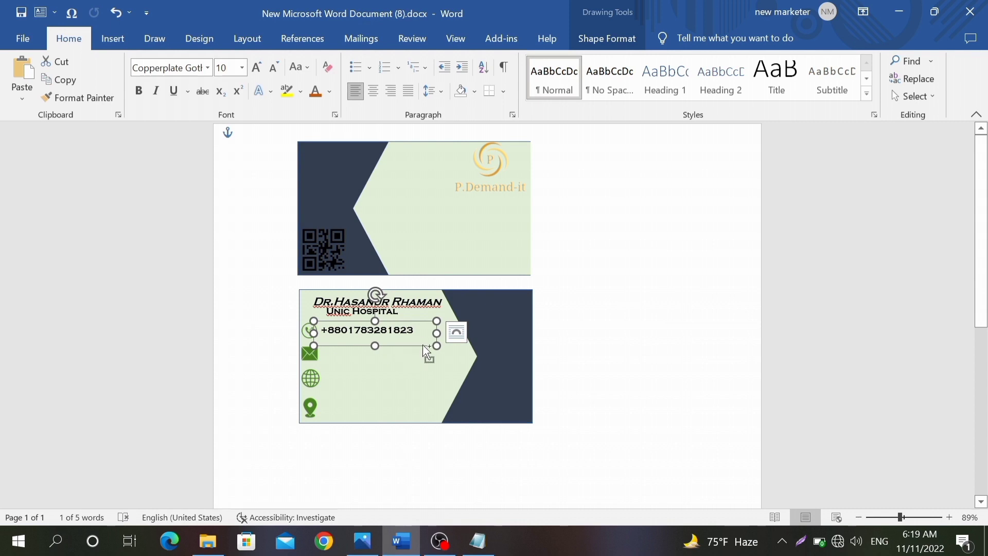
# Step: Place a copy of the phone box beside the envelope and replace its text with the e-mail address from Notepad
pyautogui.hotkey('ctrl', 'v')
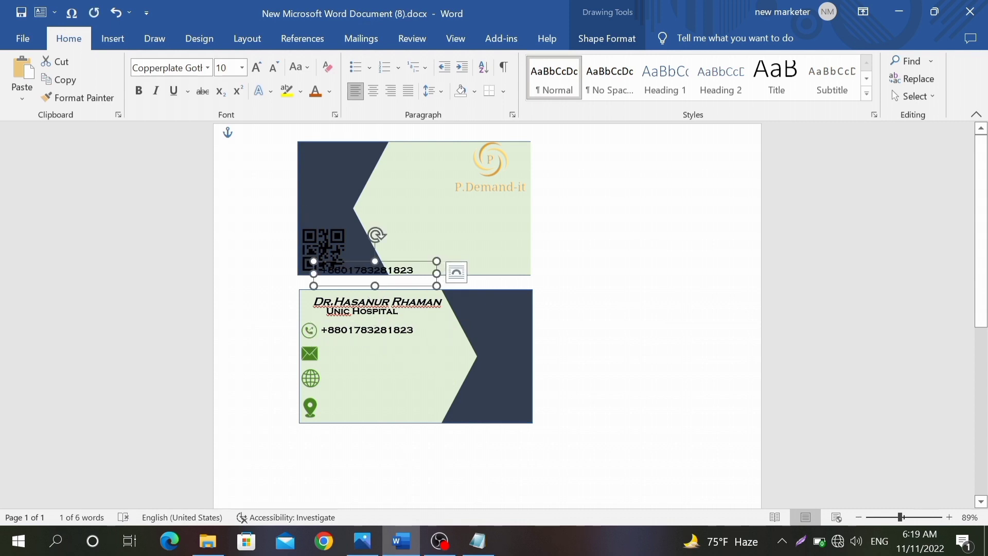
pyautogui.moveTo(340, 287); pyautogui.dragTo(349, 372)
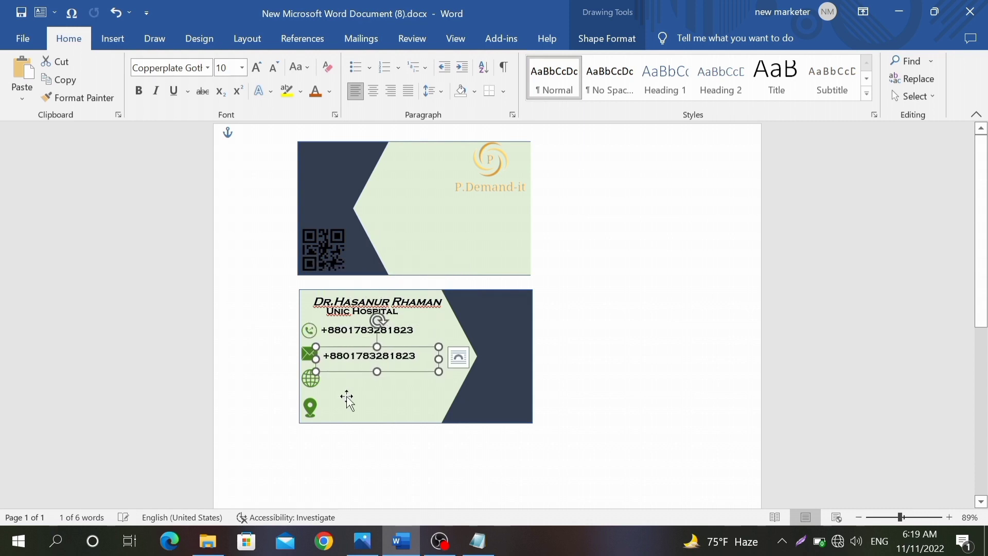
pyautogui.click(478, 541)
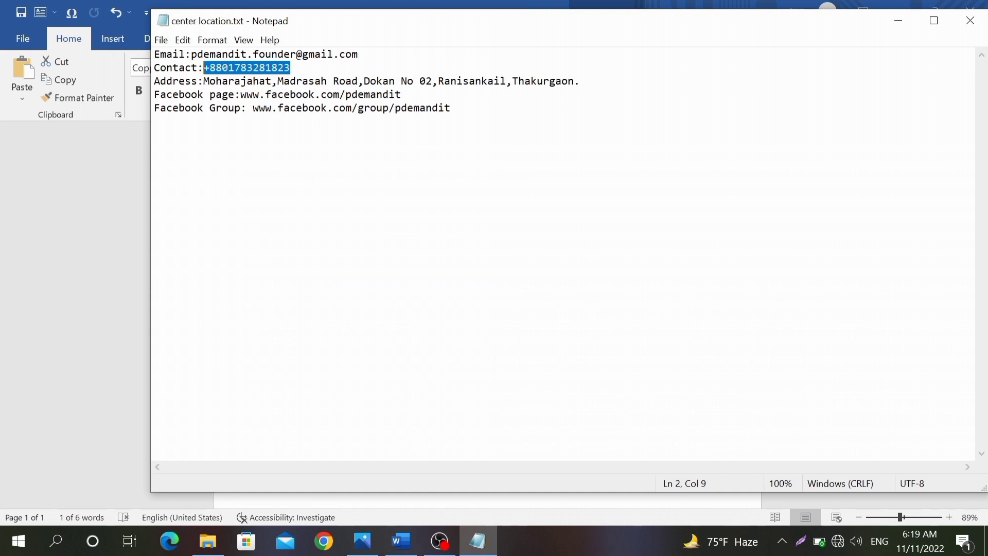
pyautogui.moveTo(155, 108); pyautogui.dragTo(333, 108)
pyautogui.moveTo(358, 54); pyautogui.dragTo(192, 55)
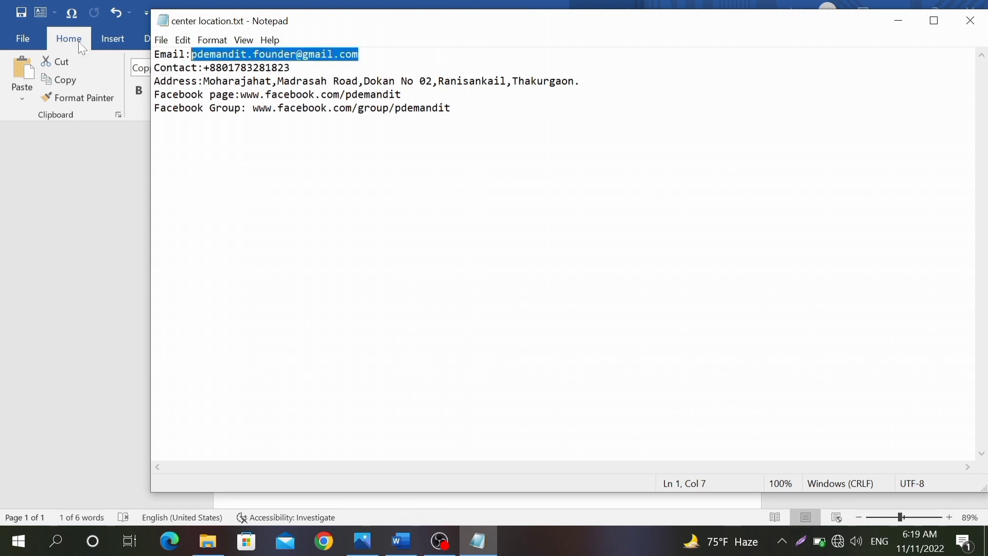
pyautogui.rightClick(292, 52)
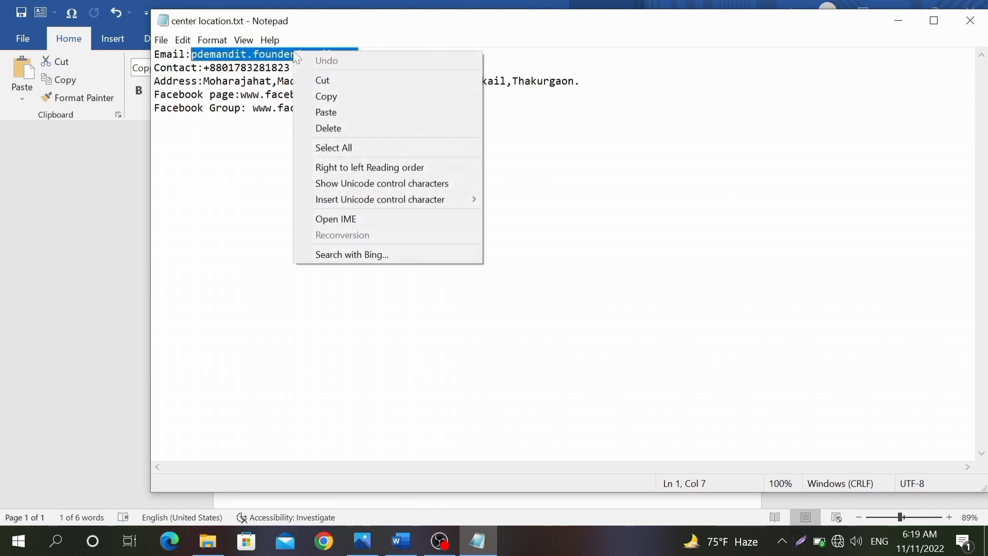
pyautogui.click(316, 93)
pyautogui.click(55, 242)
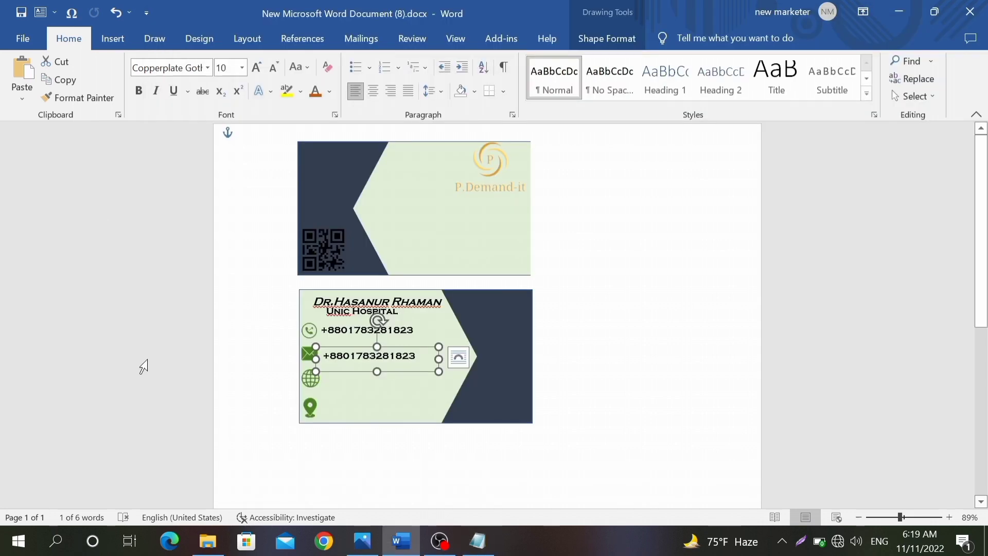
pyautogui.moveTo(415, 356); pyautogui.dragTo(316, 356)
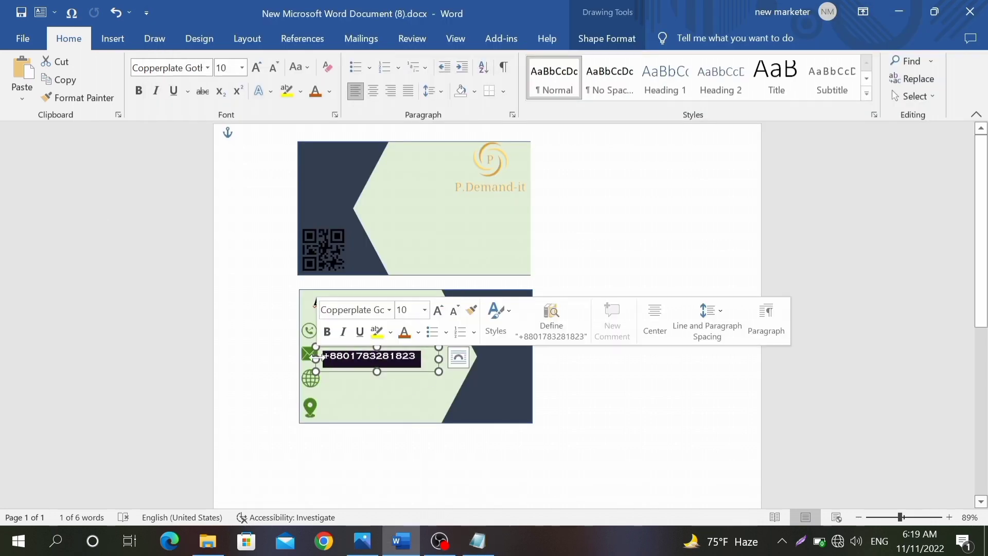
pyautogui.hotkey('ctrl', 'v')
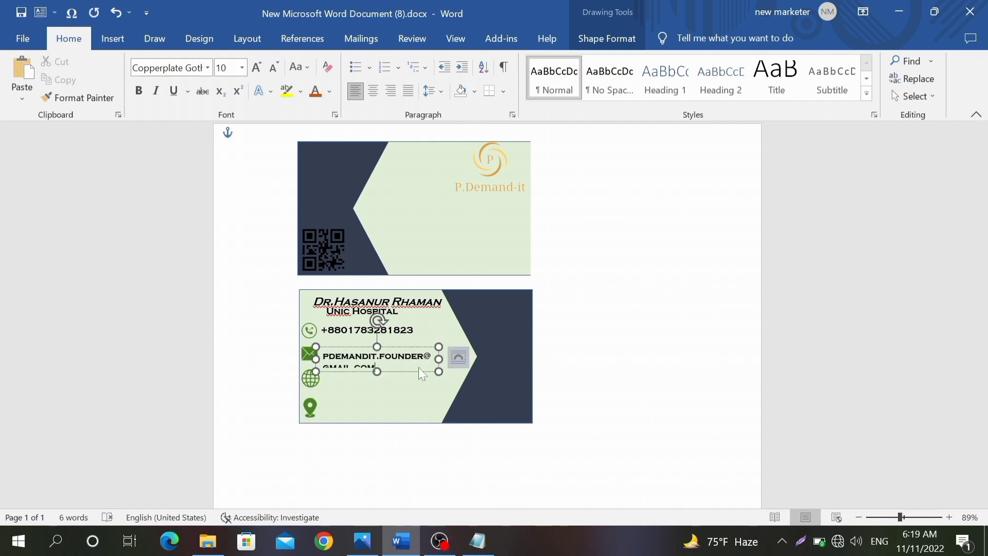
# Step: Widen the e-mail box to one line, reduce its text to 9 pt and align it with the envelope
pyautogui.moveTo(435, 360); pyautogui.dragTo(492, 359)
pyautogui.click(495, 360)
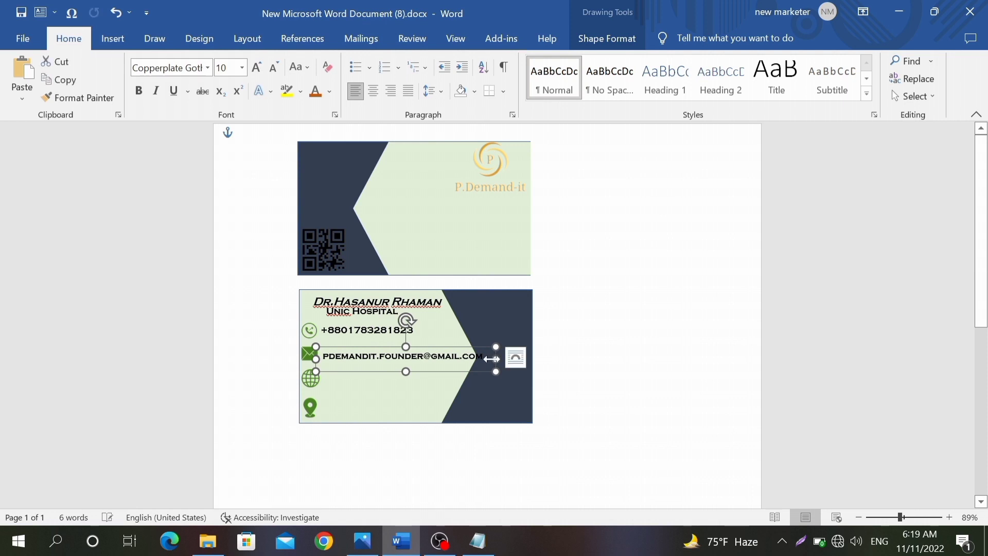
pyautogui.moveTo(484, 357); pyautogui.dragTo(322, 359)
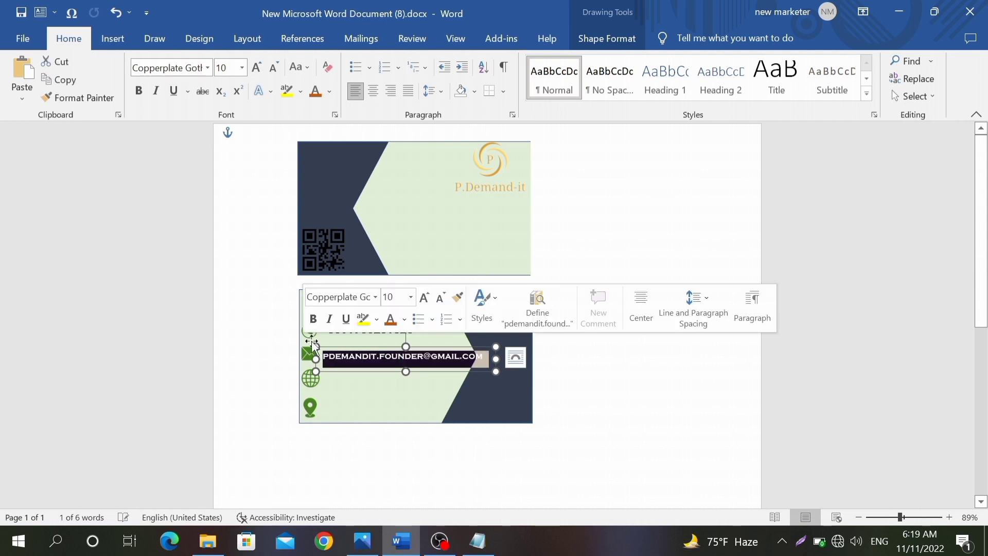
pyautogui.click(440, 298)
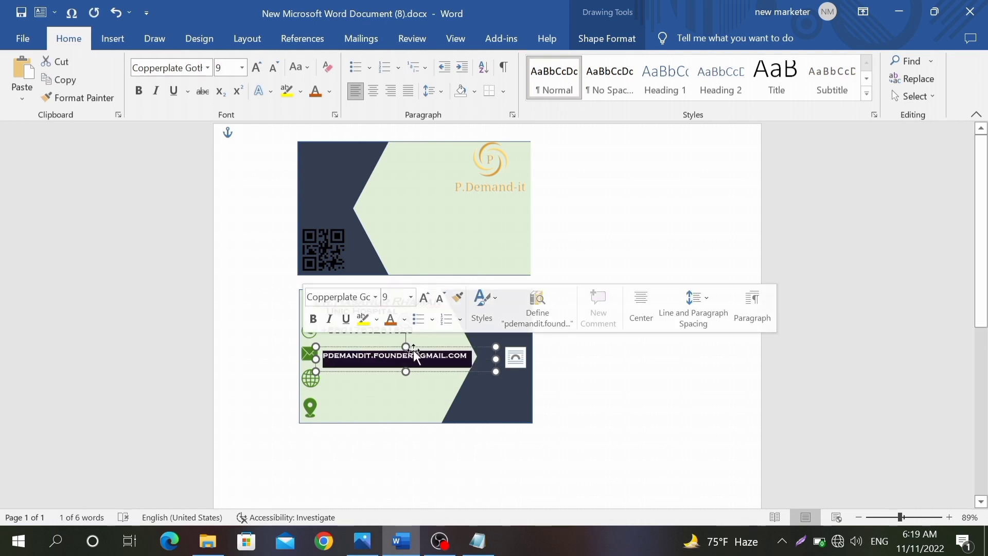
pyautogui.click(363, 369)
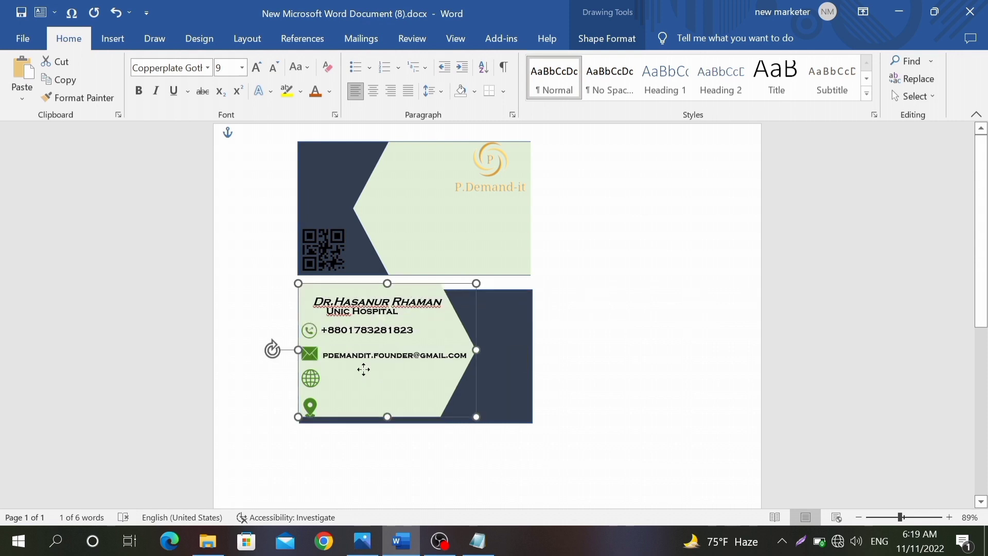
pyautogui.hotkey('ctrl', 'z')
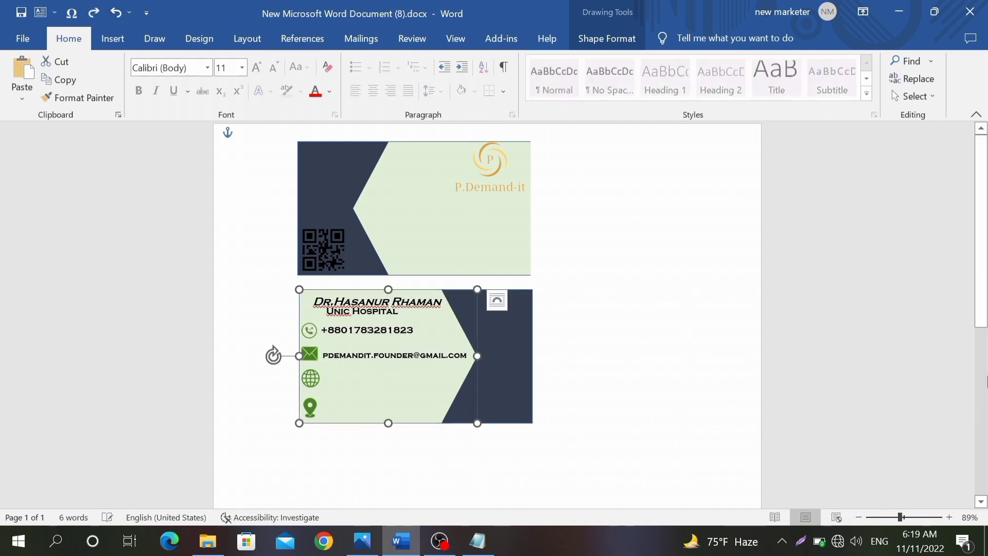
pyautogui.click(352, 355)
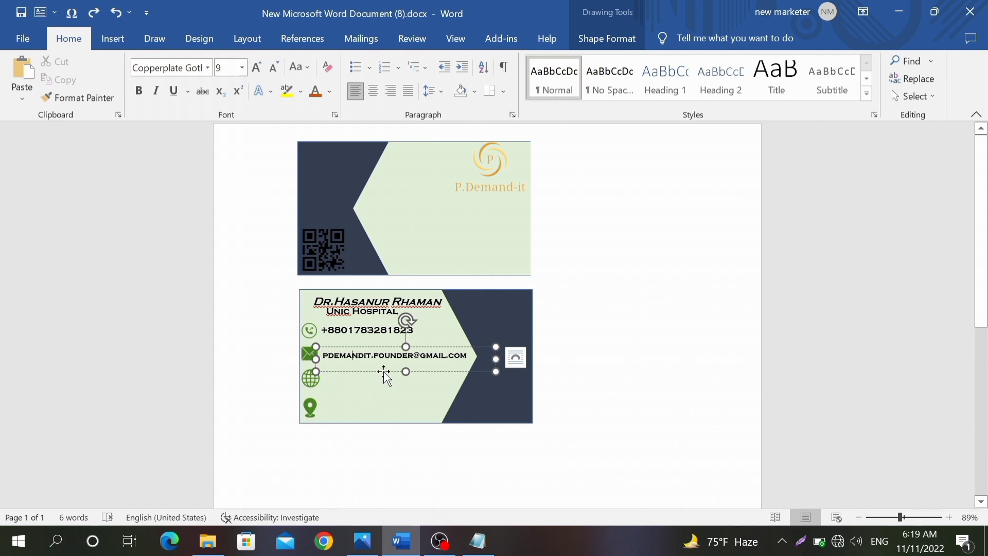
pyautogui.moveTo(384, 372); pyautogui.dragTo(383, 369)
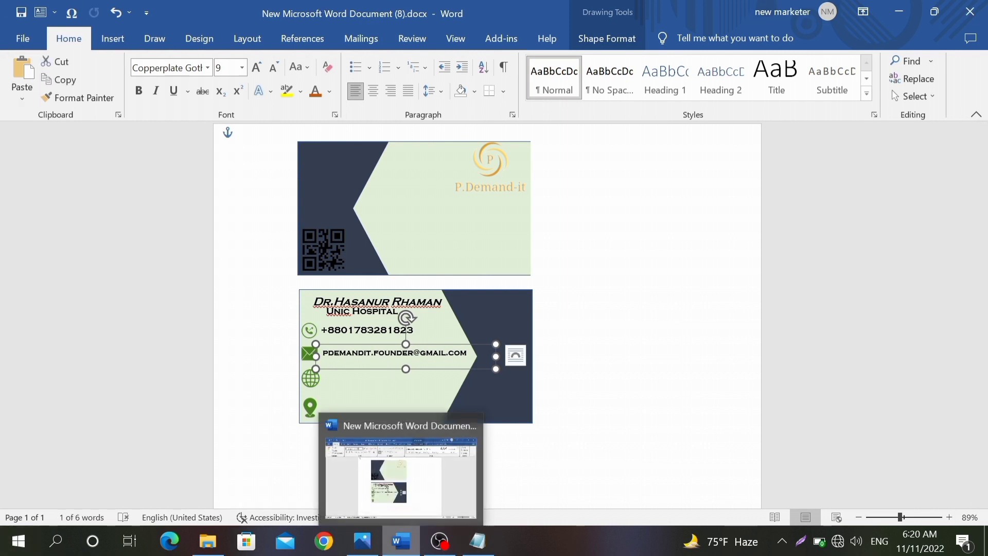
# Step: Paste a copy of the e-mail box onto the globe icon row
pyautogui.click(648, 214)
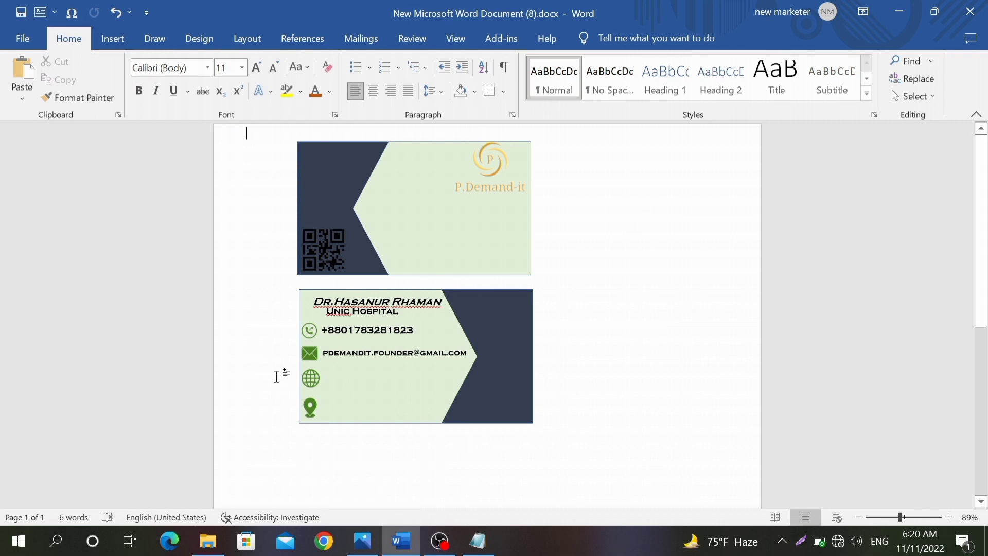
pyautogui.click(372, 369)
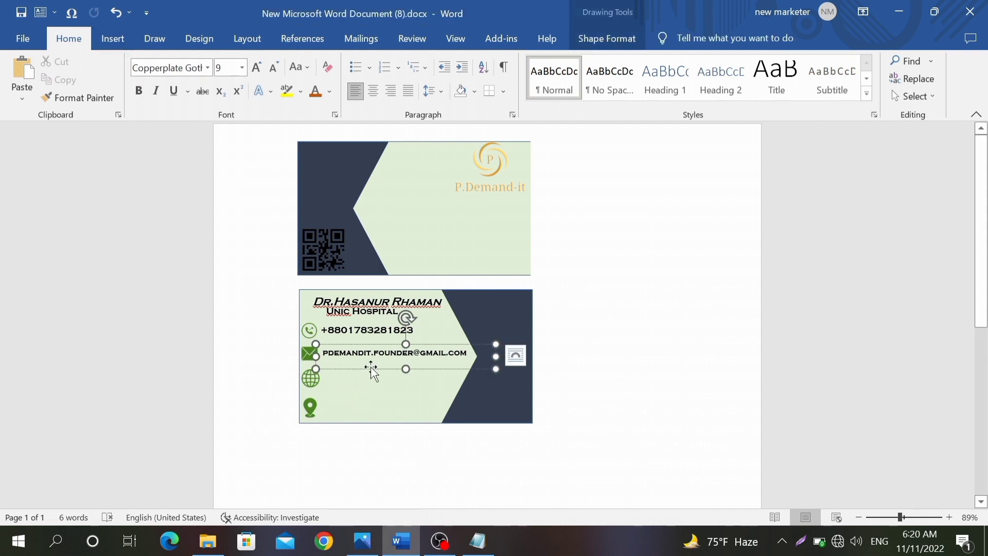
pyautogui.click(370, 374)
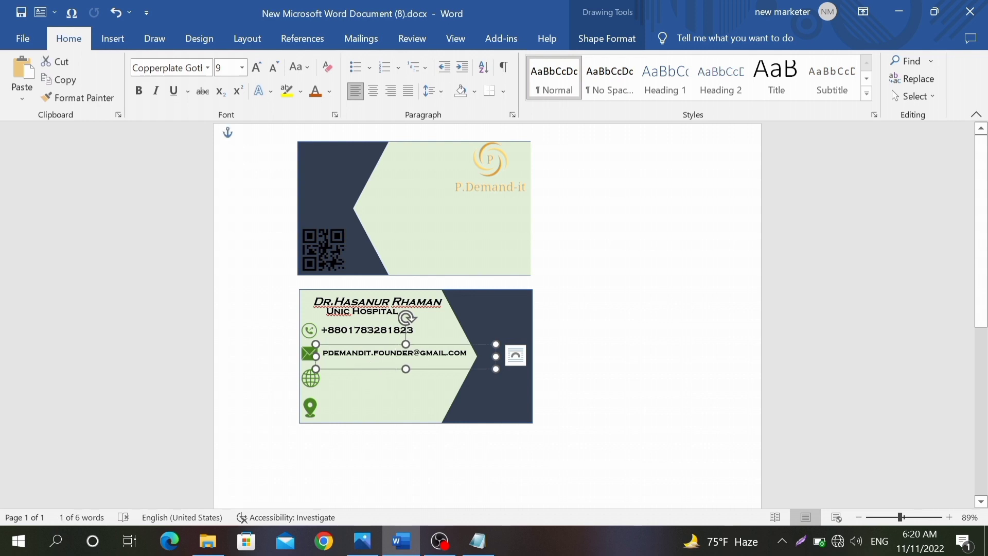
pyautogui.hotkey('ctrl', 'v')
pyautogui.moveTo(387, 315); pyautogui.dragTo(390, 394)
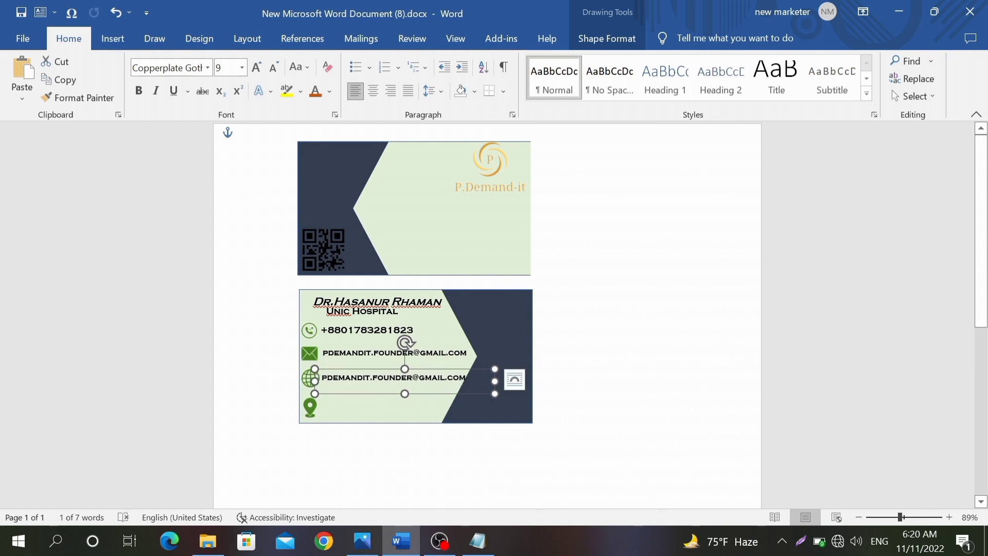
# Step: Put the website address from Notepad into the text box beside the globe icon
pyautogui.moveTo(468, 378); pyautogui.dragTo(313, 386)
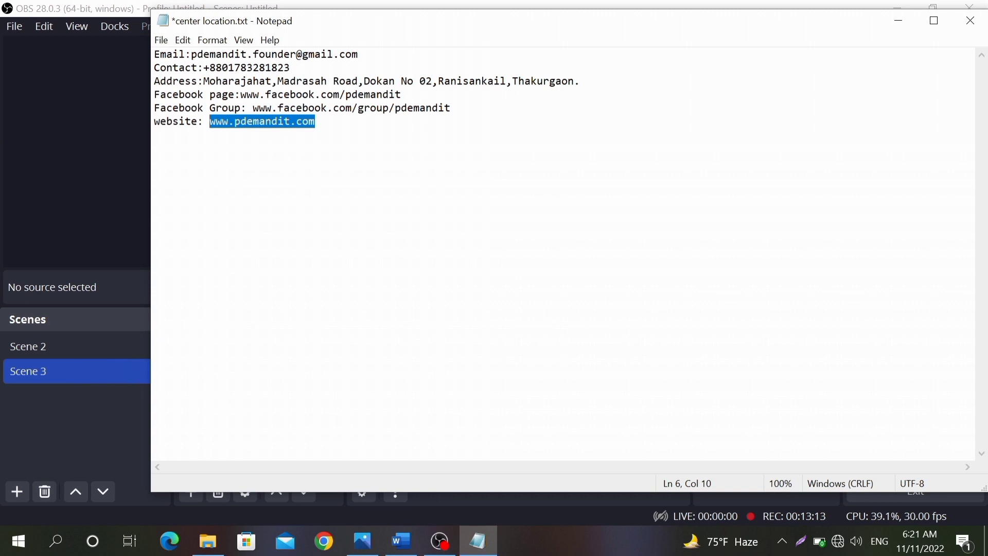
pyautogui.rightClick(234, 119)
pyautogui.click(246, 177)
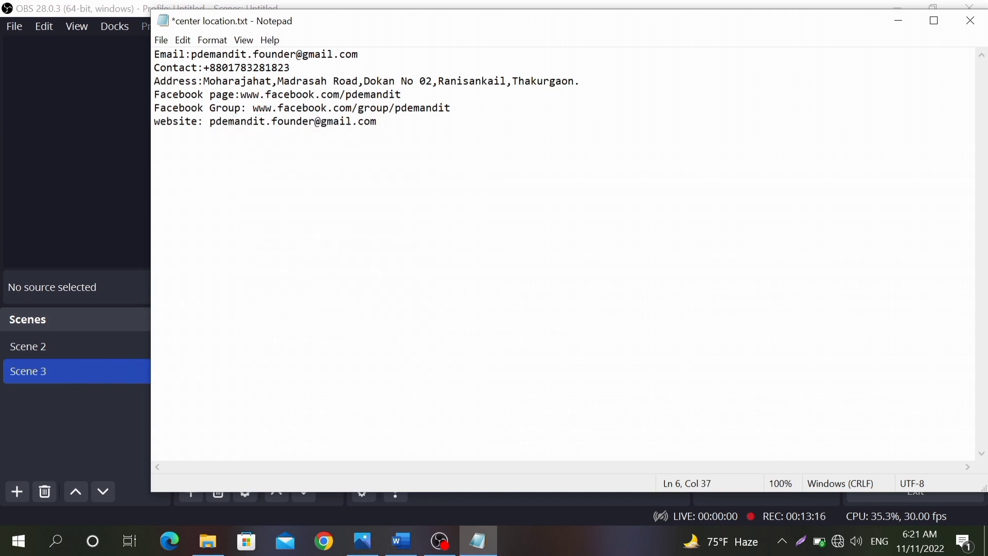
pyautogui.hotkey('ctrl', 'z')
pyautogui.rightClick(274, 124)
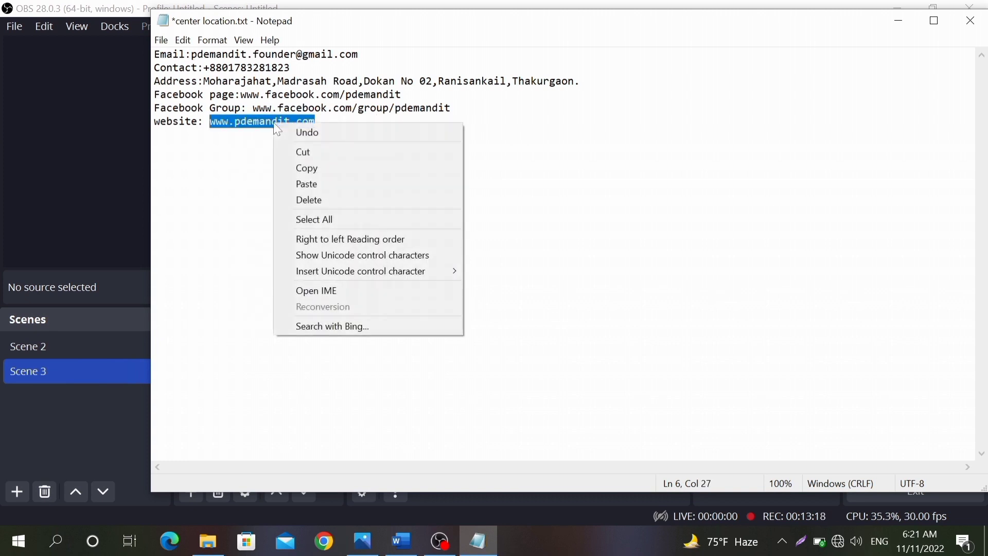
pyautogui.click(297, 166)
pyautogui.click(86, 173)
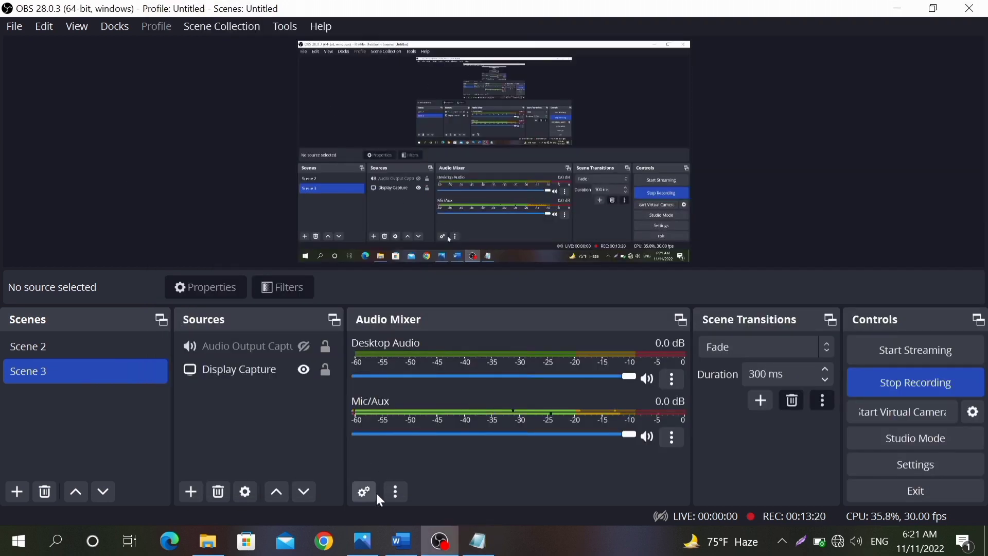
pyautogui.click(402, 541)
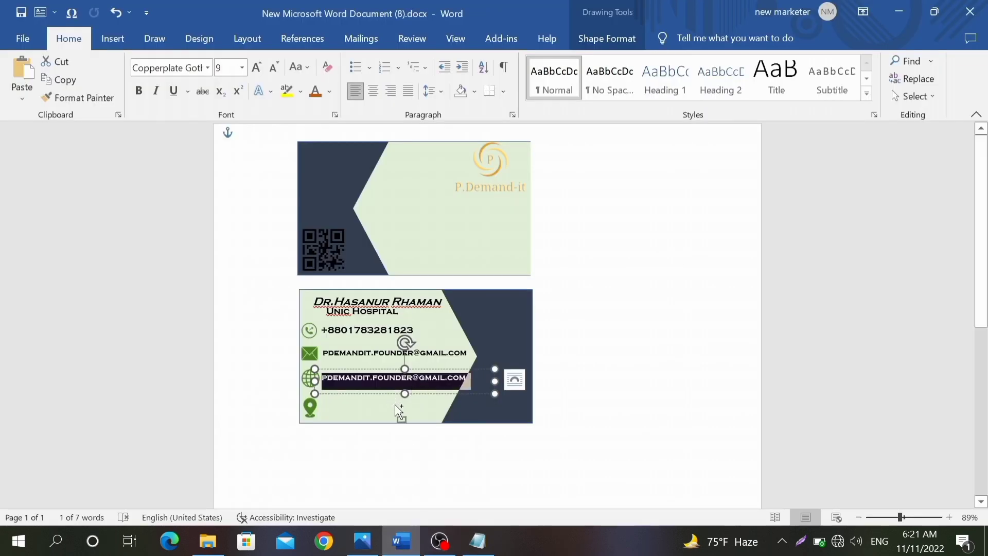
pyautogui.hotkey('ctrl', 'z')
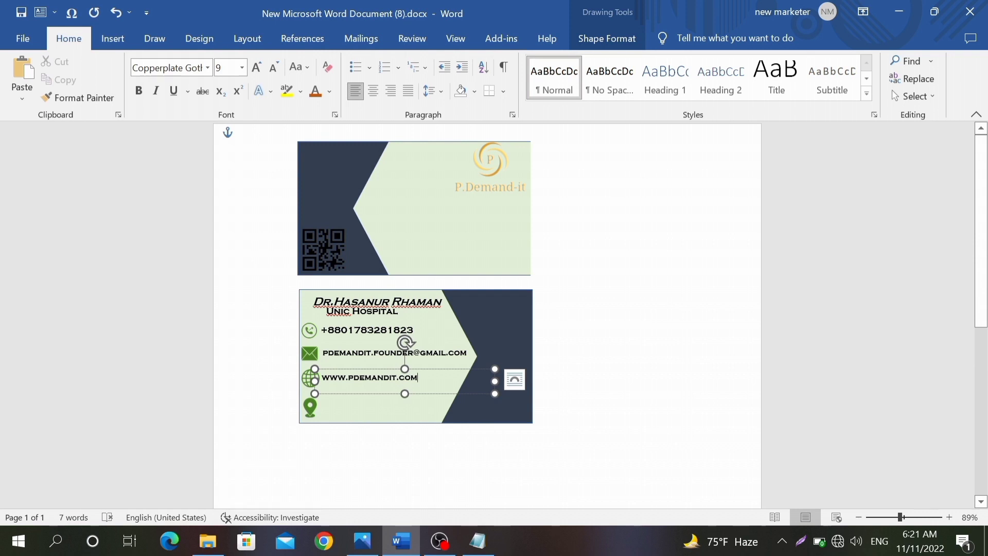
# Step: Enlarge the website text to 11 pt
pyautogui.moveTo(419, 378); pyautogui.dragTo(321, 378)
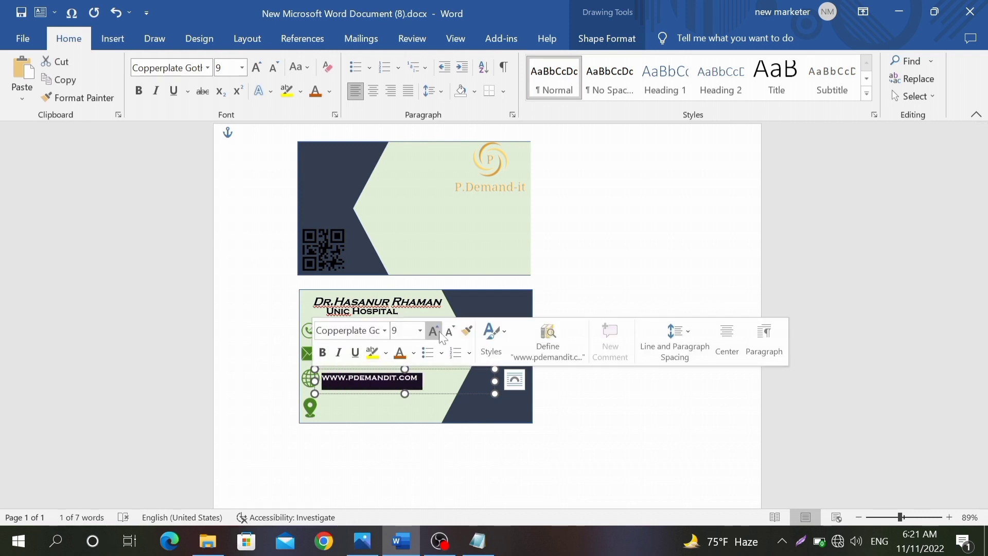
pyautogui.click(434, 330)
pyautogui.click(433, 330)
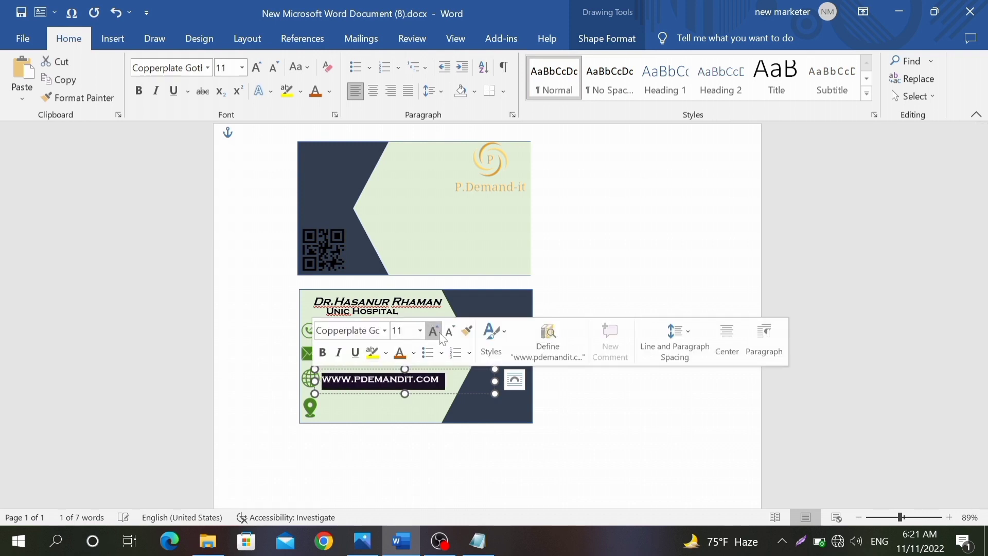
pyautogui.click(385, 396)
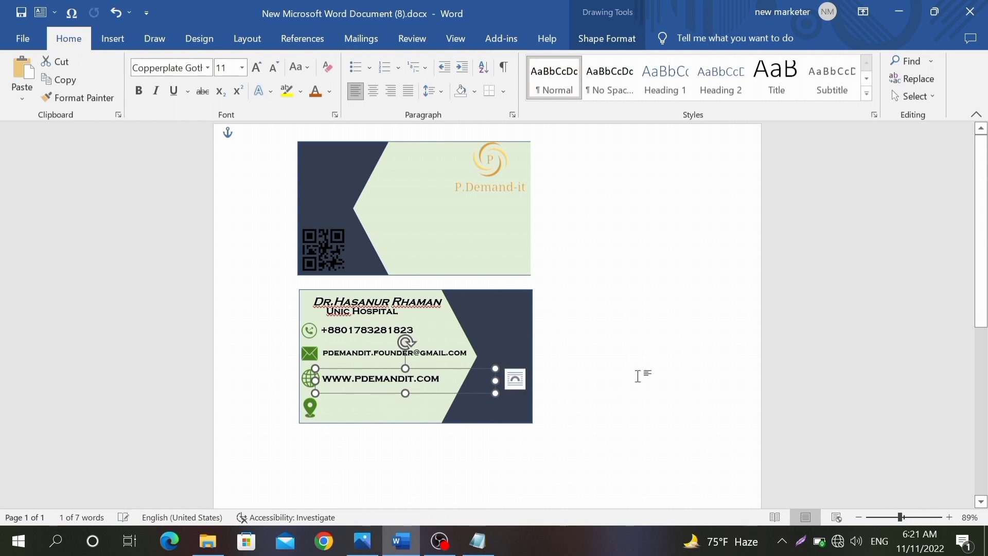
pyautogui.click(640, 375)
# Step: Place a copy of the website box beside the location pin icon and select its text
pyautogui.click(383, 378)
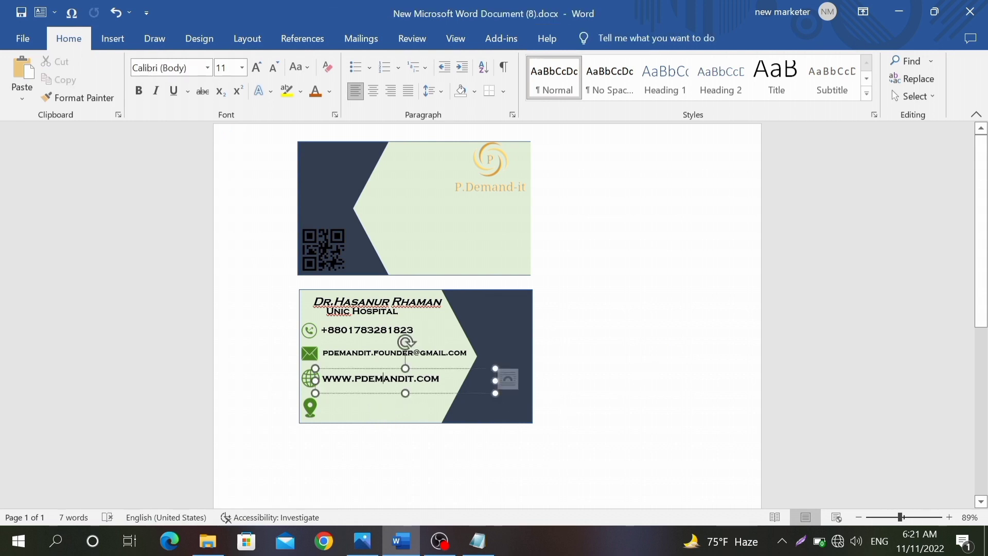
pyautogui.click(357, 393)
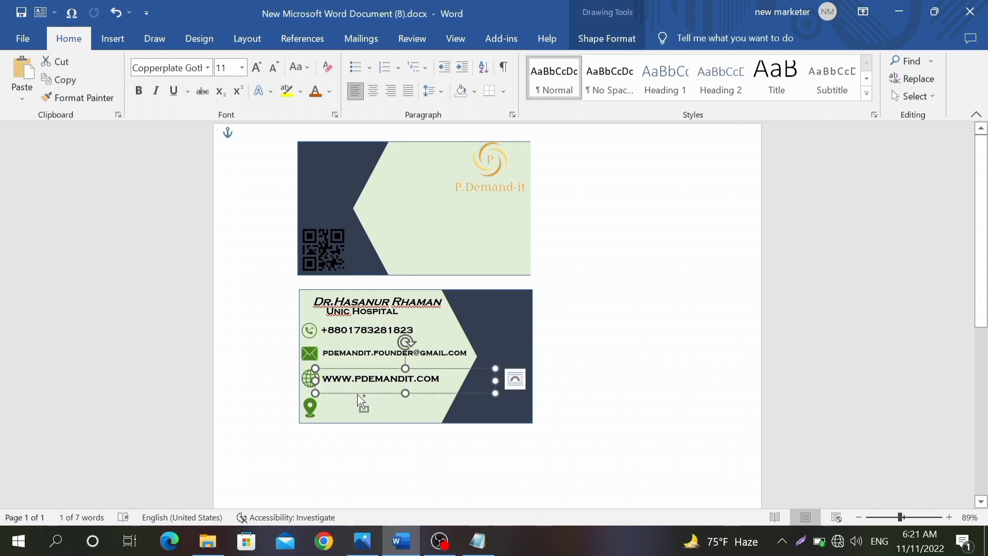
pyautogui.moveTo(360, 397); pyautogui.dragTo(381, 422)
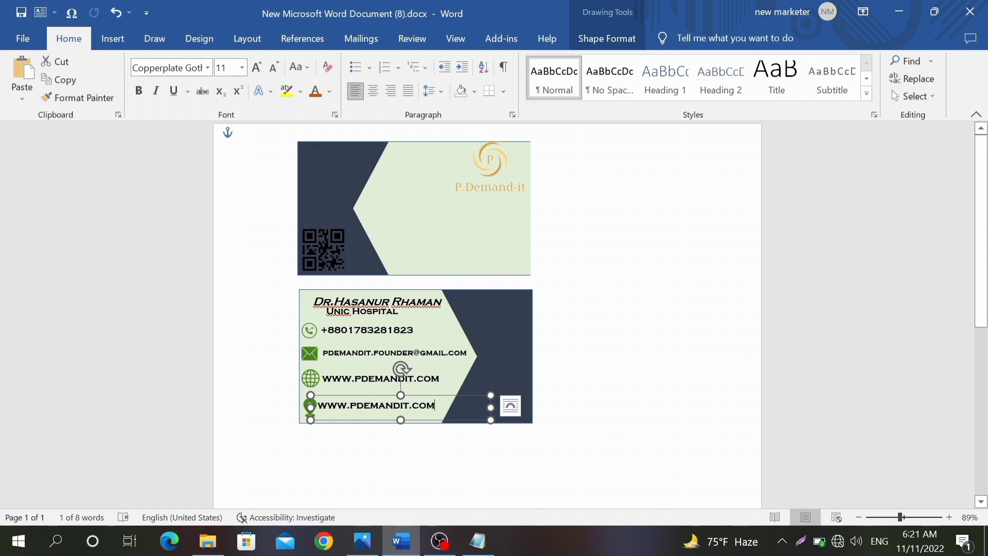
pyautogui.moveTo(435, 404); pyautogui.dragTo(317, 405)
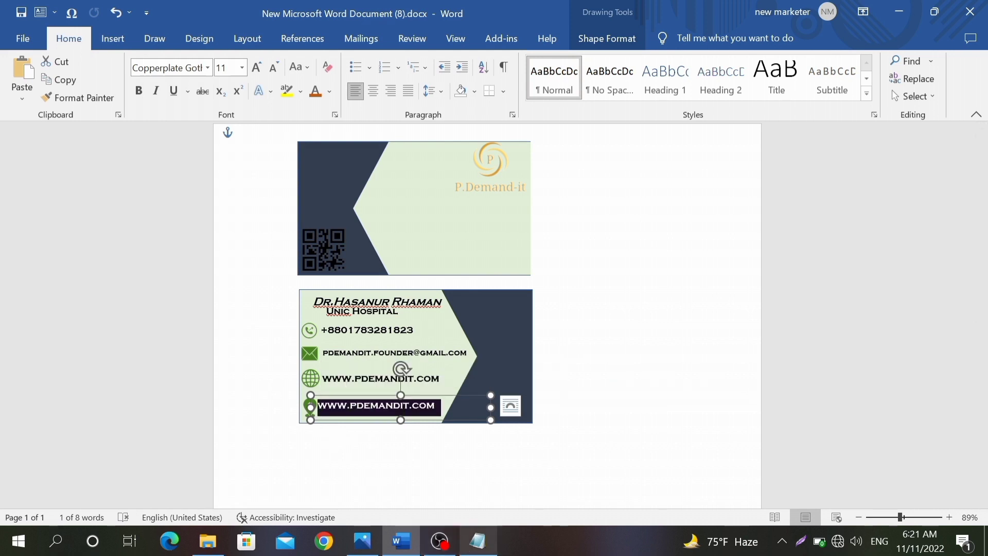
pyautogui.hotkey('alt', 'Tab')
# Step: Paste the business address from Notepad over the copied website text and make the box taller
pyautogui.moveTo(581, 81); pyautogui.dragTo(210, 81)
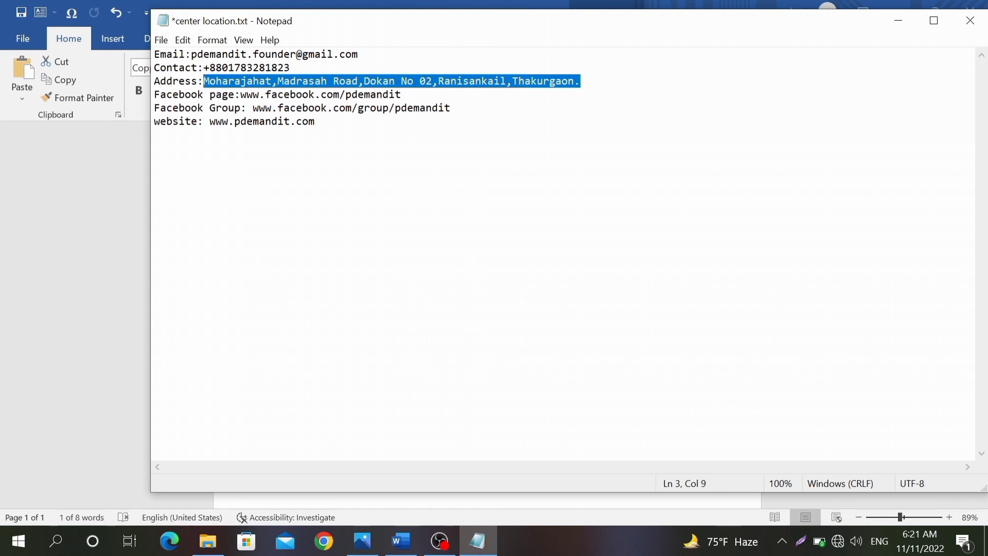
pyautogui.rightClick(247, 80)
pyautogui.click(271, 119)
pyautogui.hotkey('alt', 'Tab')
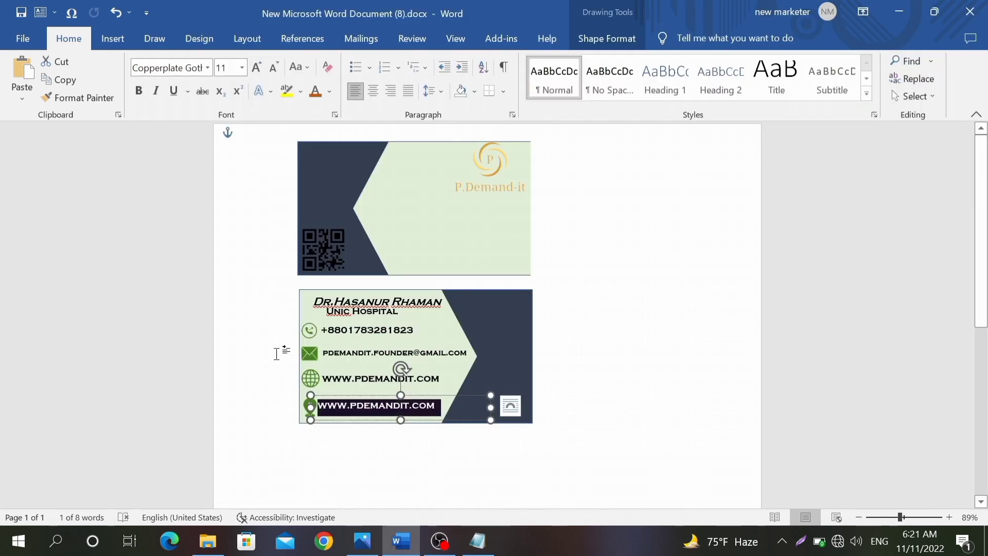
pyautogui.hotkey('ctrl', 'v')
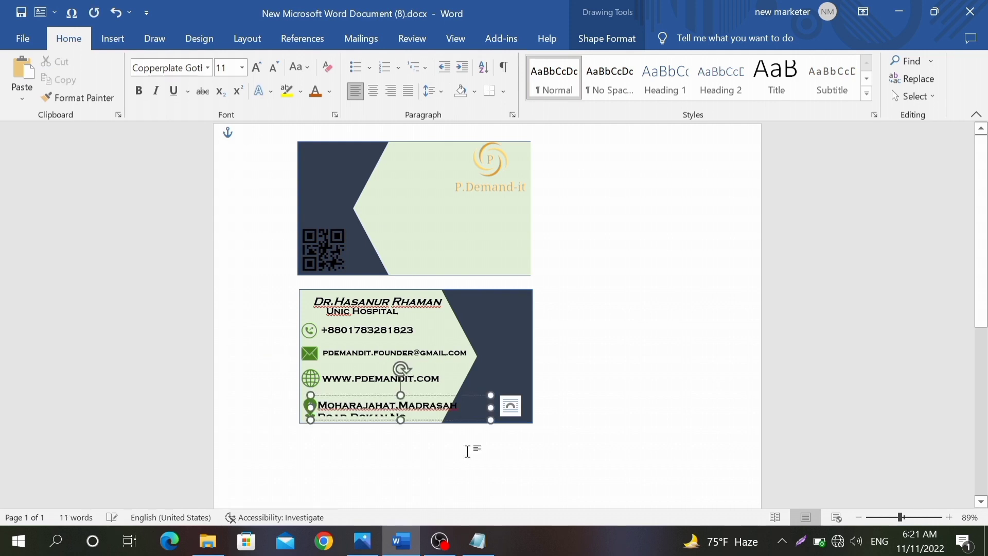
pyautogui.moveTo(401, 423); pyautogui.dragTo(400, 441)
# Step: Reduce the address text to 6 pt so it wraps to two lines, then check the reference design
pyautogui.moveTo(488, 430); pyautogui.dragTo(318, 405)
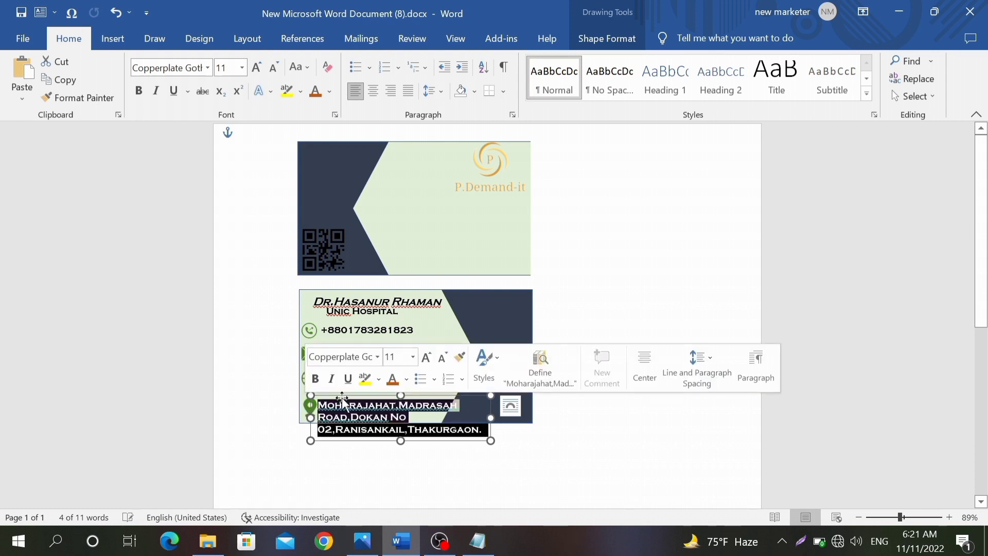
pyautogui.click(443, 357)
pyautogui.click(442, 357)
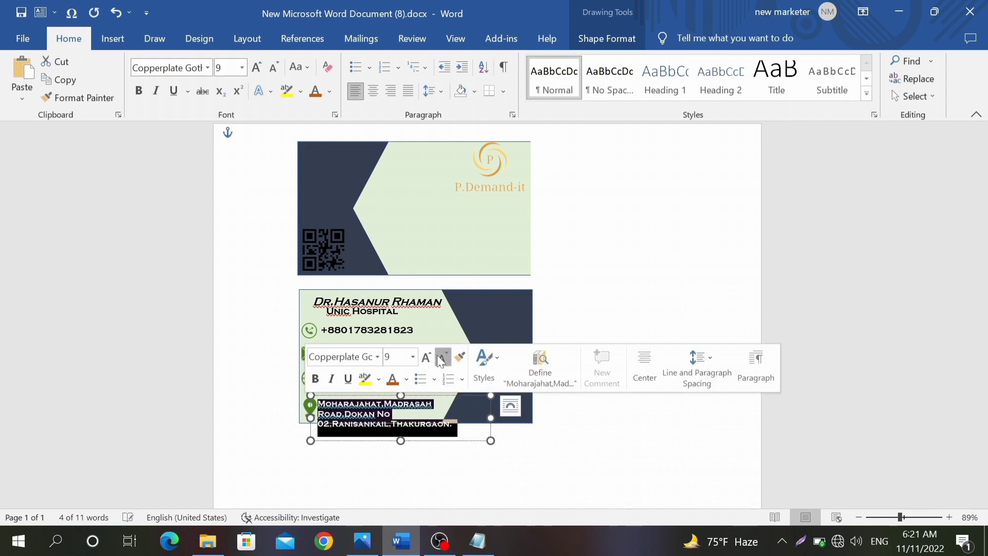
pyautogui.click(442, 357)
pyautogui.click(442, 357)
pyautogui.click(442, 357)
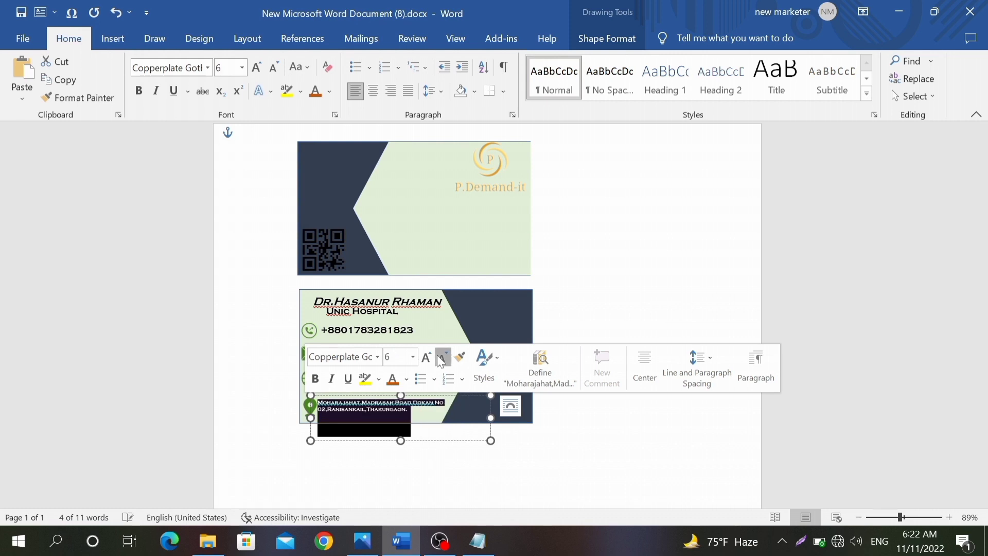
pyautogui.click(440, 359)
pyautogui.click(433, 358)
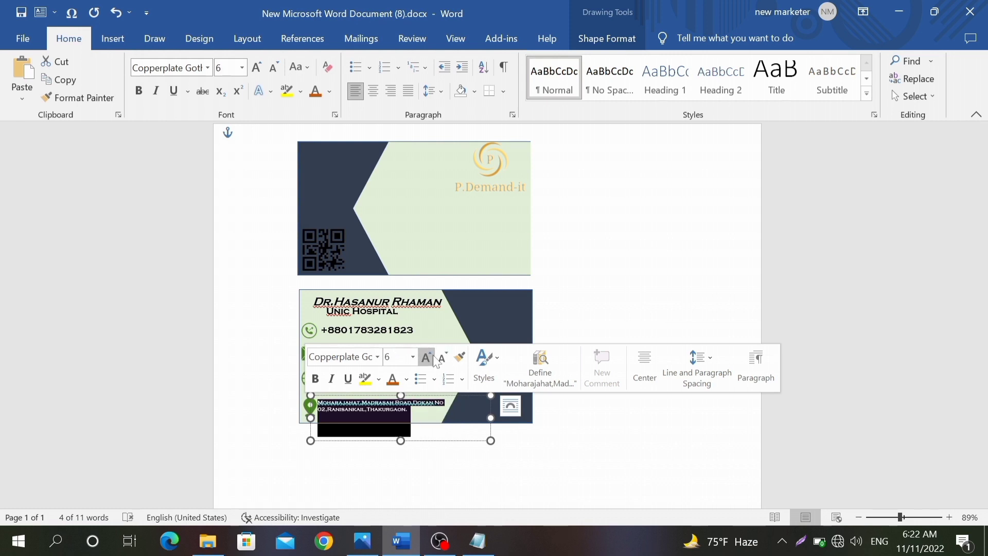
pyautogui.click(567, 294)
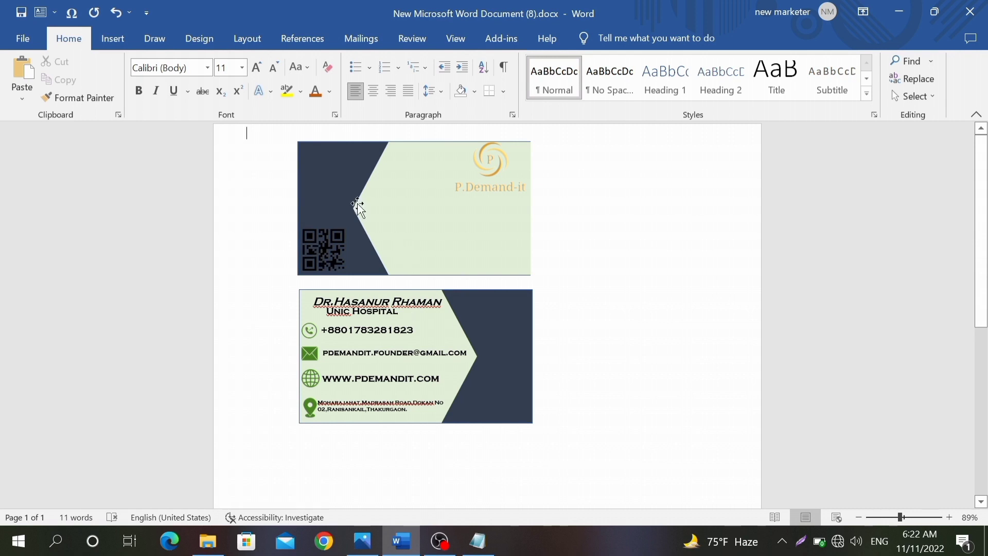
pyautogui.click(373, 552)
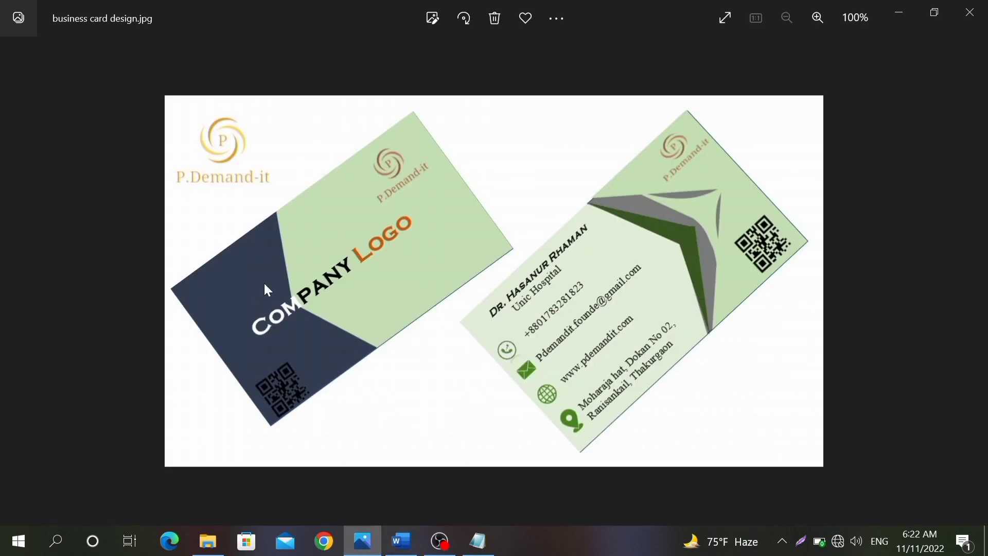
pyautogui.click(402, 540)
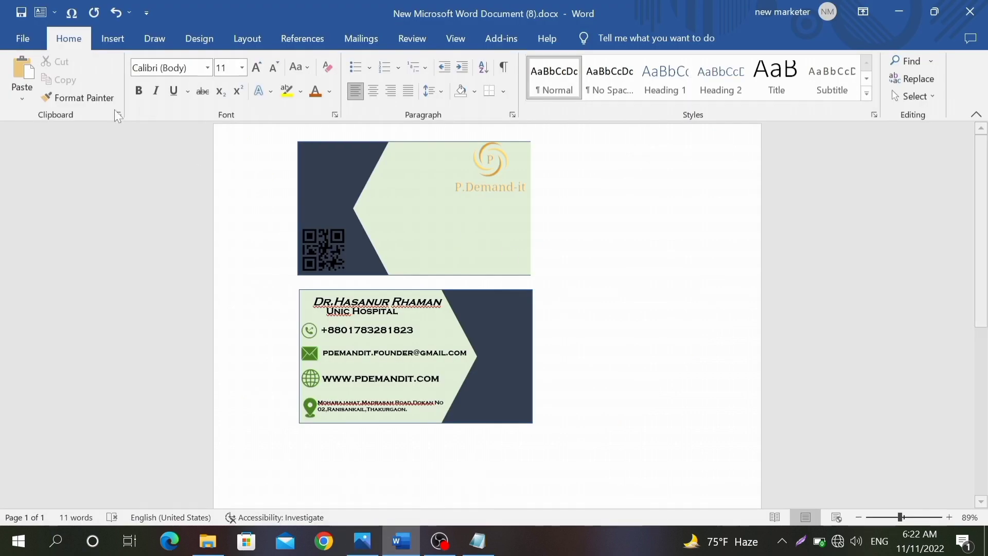
# Step: Draw a text box across the front card's middle and type 'Company Logo'
pyautogui.click(113, 38)
pyautogui.click(205, 61)
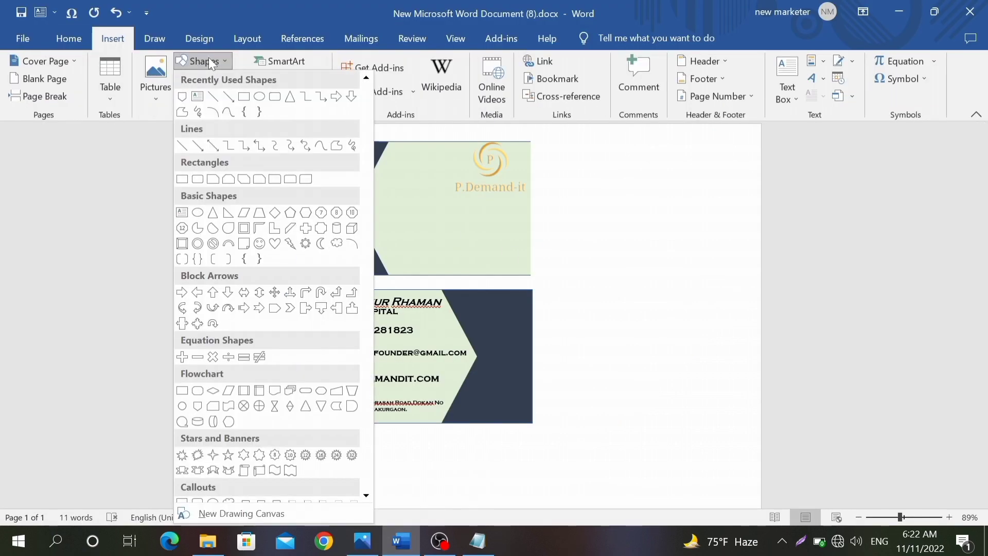
pyautogui.click(197, 98)
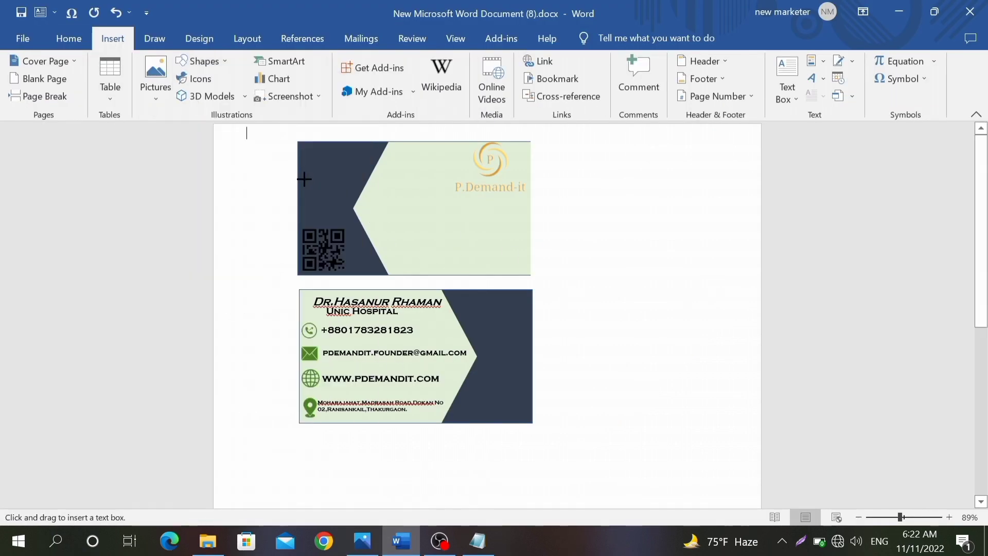
pyautogui.moveTo(329, 171); pyautogui.dragTo(510, 230)
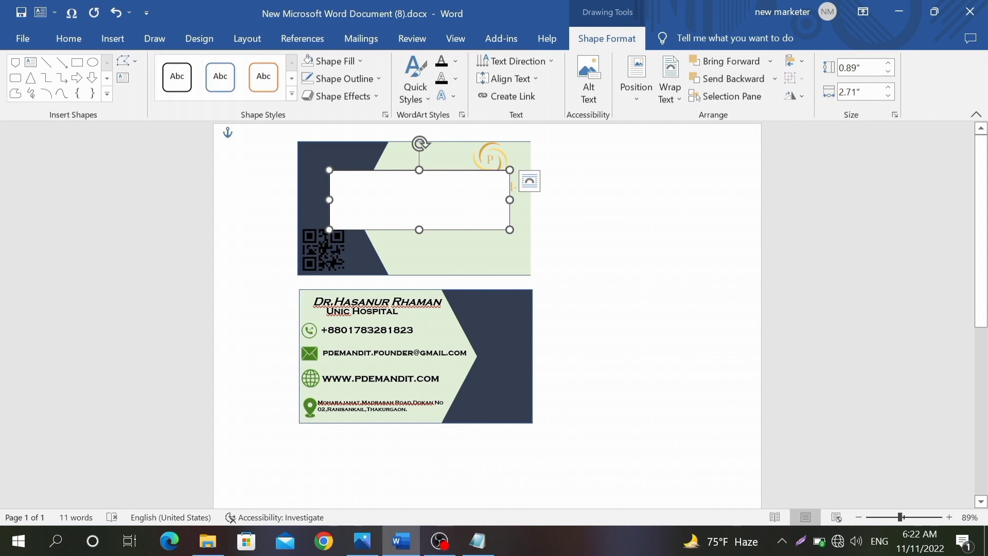
pyautogui.write('Company Logo')
# Step: Format 'Company Logo' in Copperplate Gothic Bold at 20 pt
pyautogui.moveTo(409, 180); pyautogui.dragTo(338, 186)
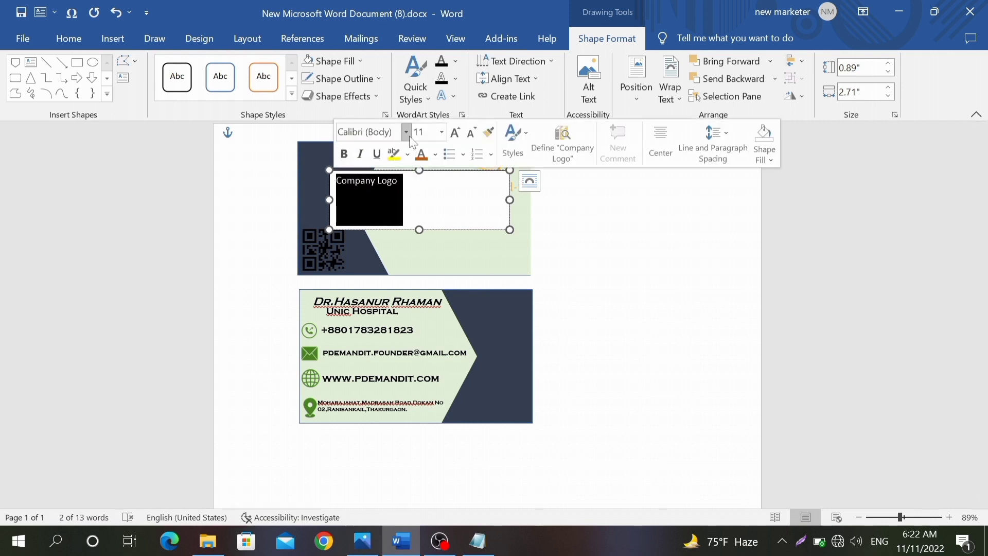
pyautogui.click(407, 132)
pyautogui.click(409, 263)
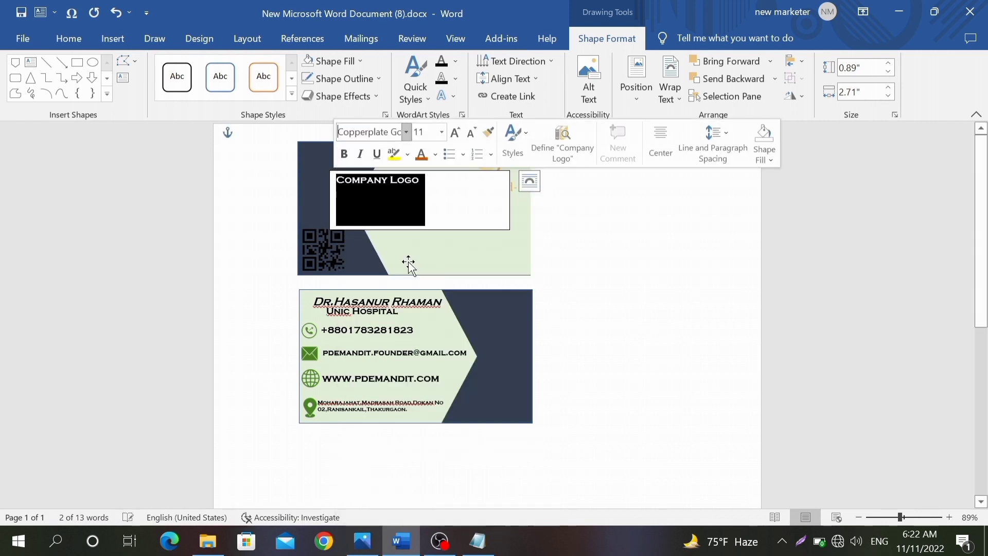
pyautogui.click(443, 133)
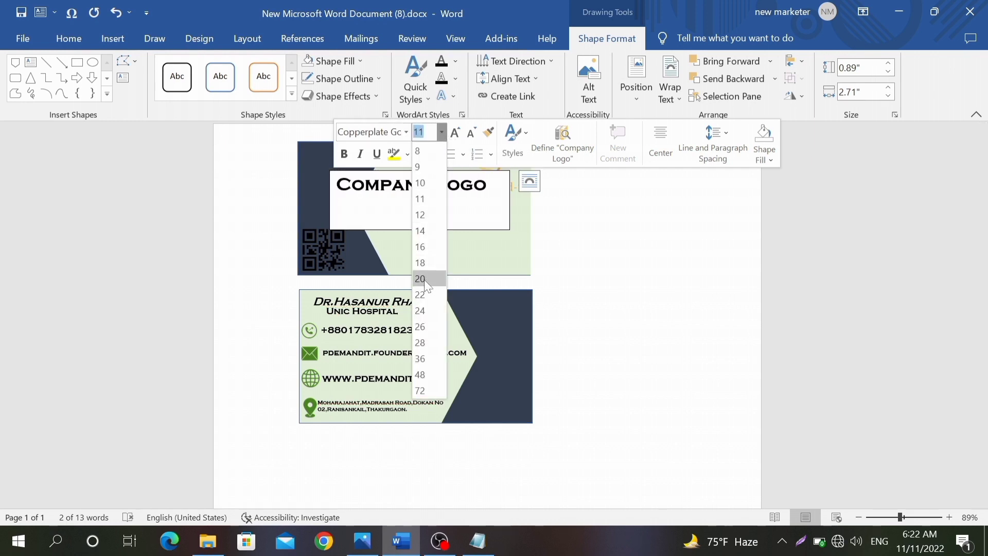
pyautogui.click(422, 278)
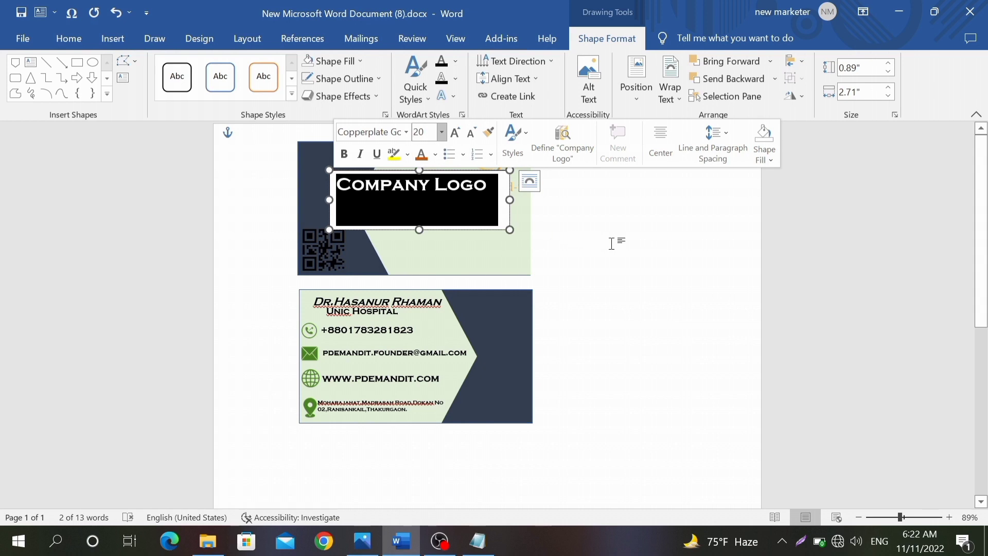
# Step: Give the Company Logo box no fill and no outline
pyautogui.click(353, 61)
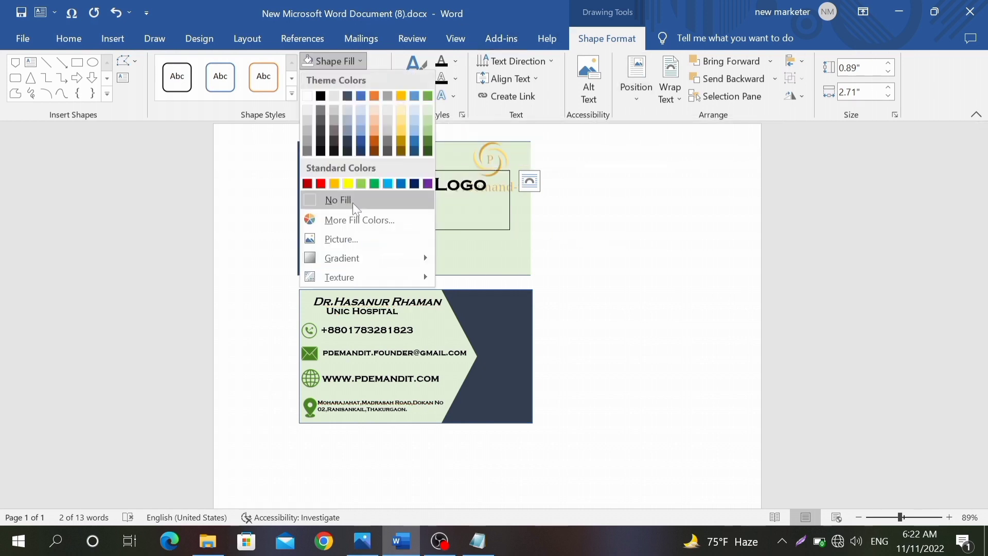
pyautogui.click(353, 202)
pyautogui.click(339, 79)
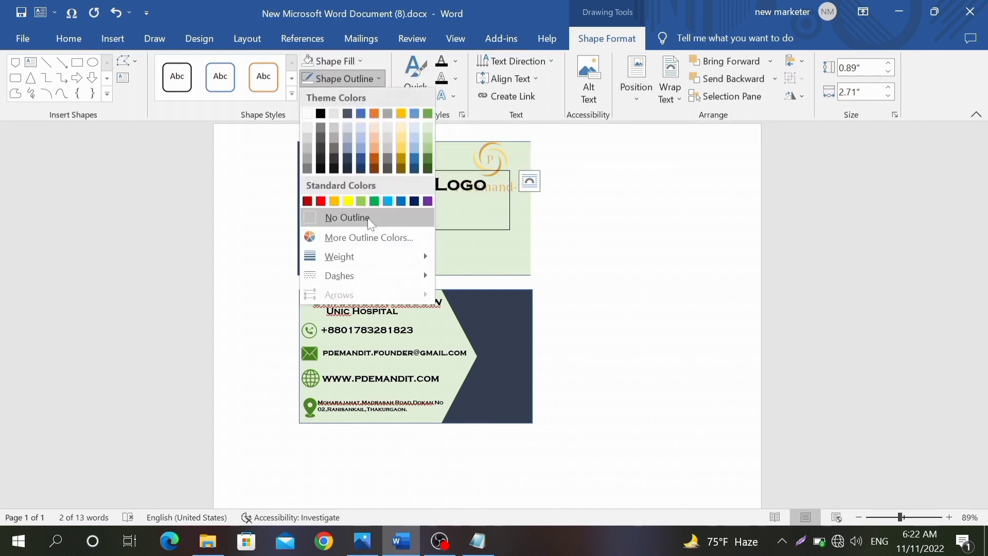
pyautogui.click(367, 217)
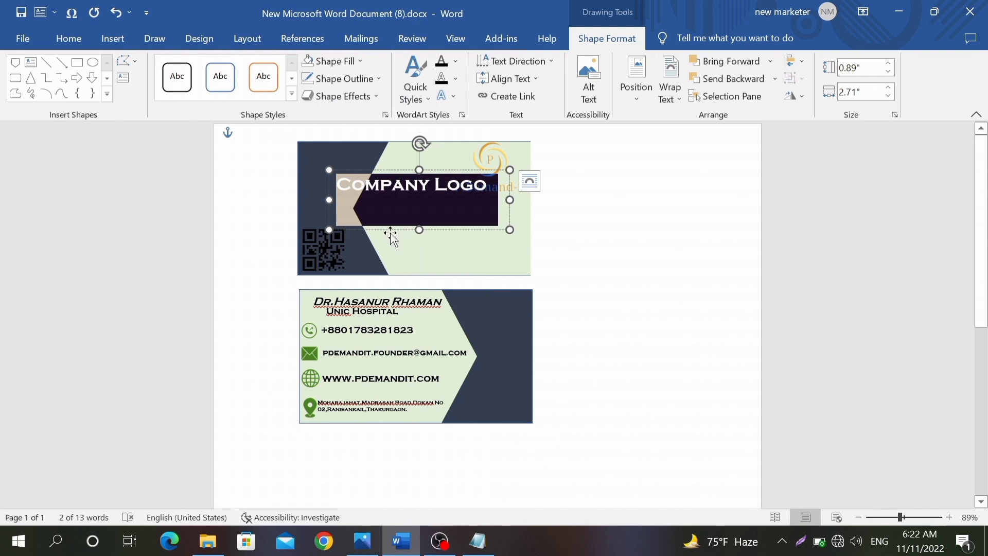
# Step: Move the Company Logo box down-left and shorten it to 0.41" tall to fit its text
pyautogui.moveTo(391, 234); pyautogui.dragTo(366, 256)
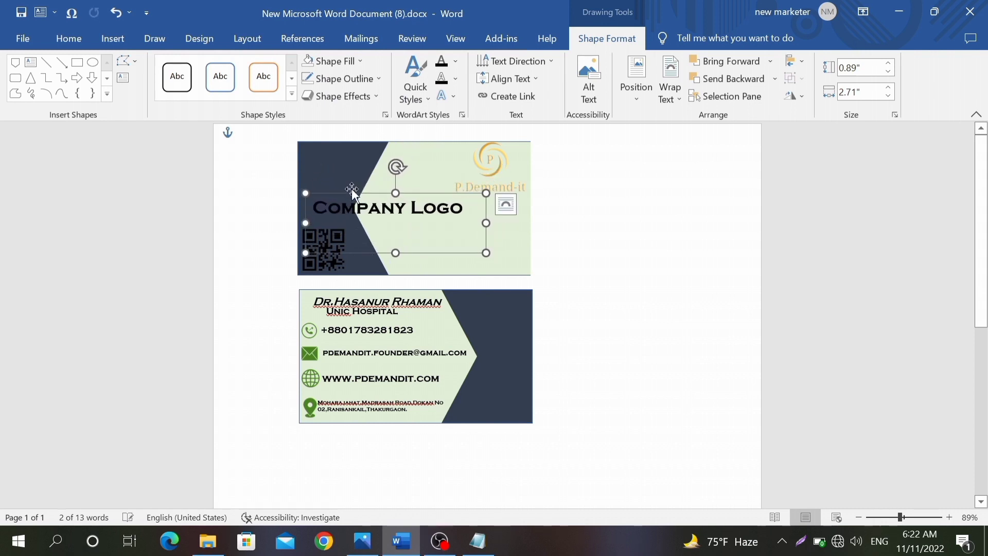
pyautogui.moveTo(356, 208); pyautogui.dragTo(313, 208)
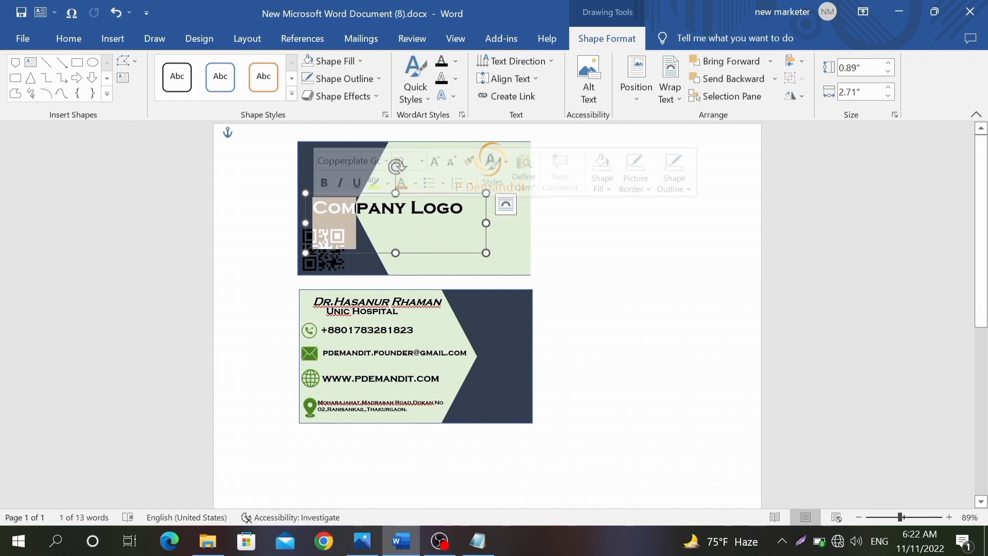
pyautogui.click(303, 200)
pyautogui.hotkey('shift', 'Right')
pyautogui.hotkey('shift', 'Right')
pyautogui.hotkey('shift', 'Right')
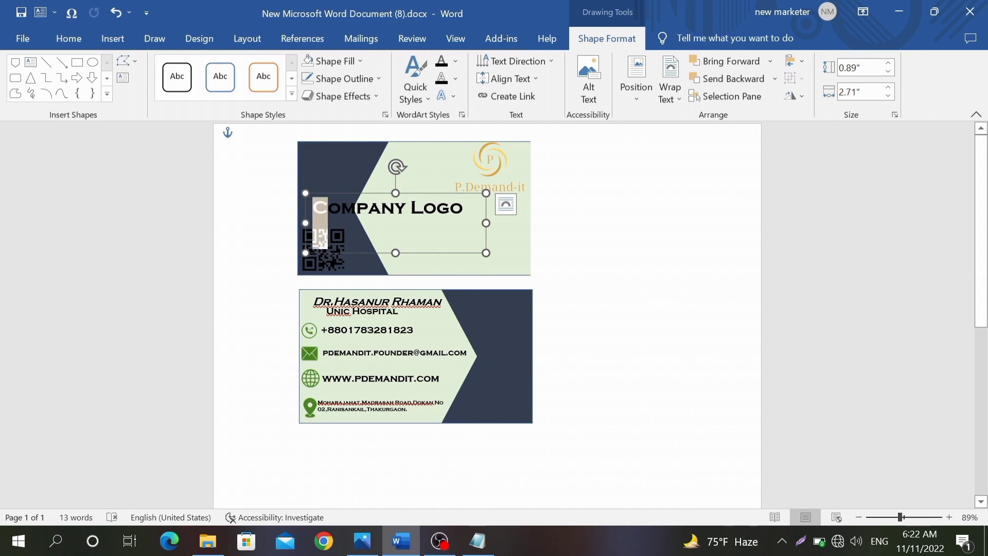
pyautogui.moveTo(395, 253); pyautogui.dragTo(312, 207)
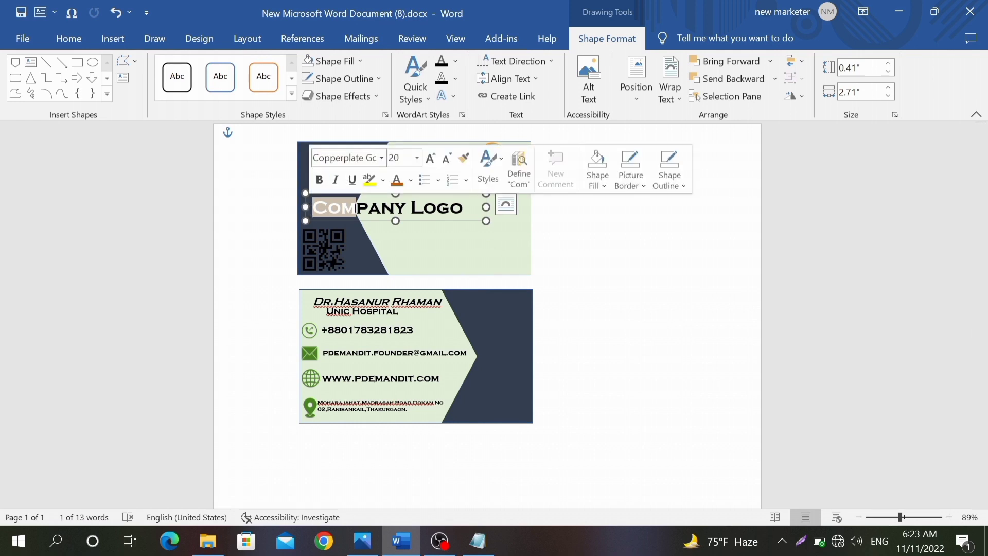
# Step: Colour the letters 'Com' in Company Logo white
pyautogui.click(61, 41)
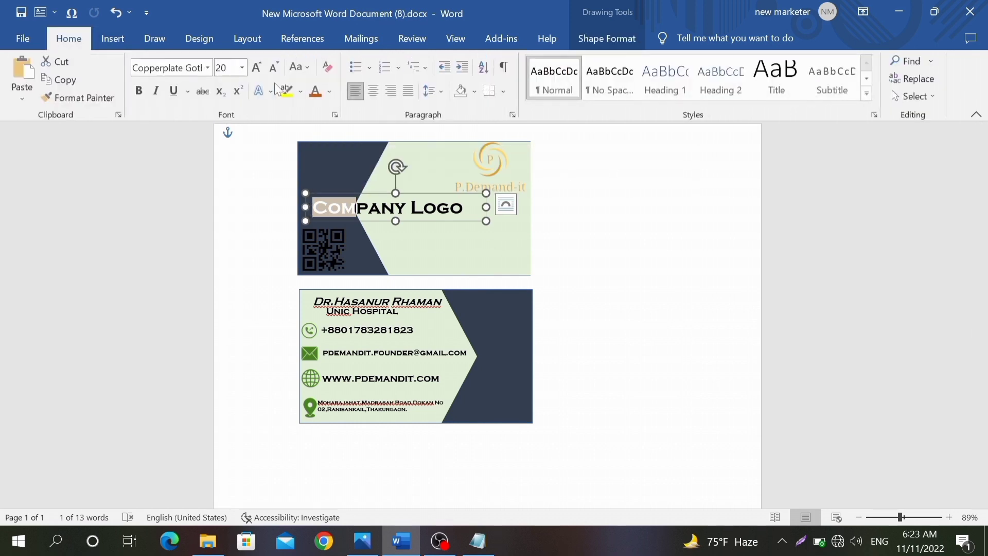
pyautogui.click(330, 91)
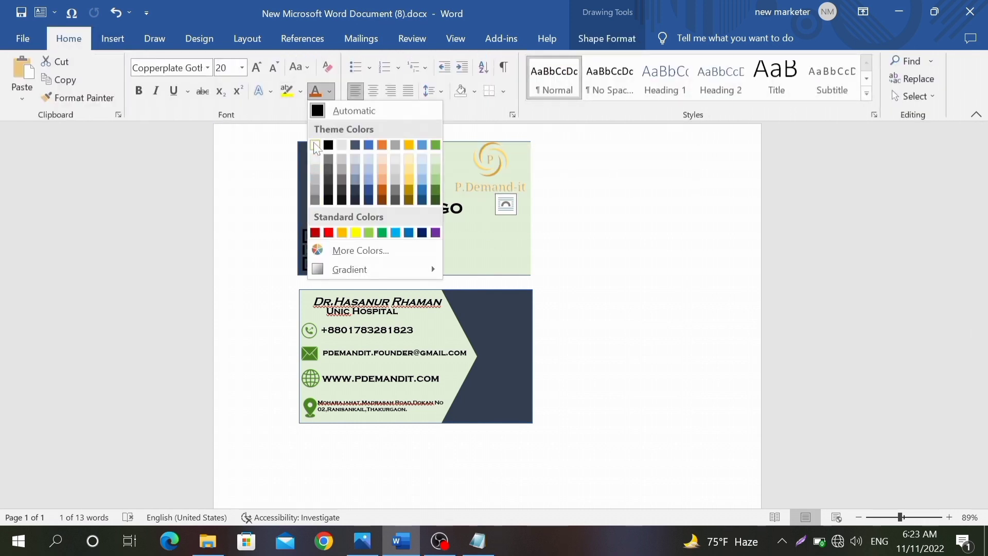
pyautogui.click(315, 145)
pyautogui.click(431, 223)
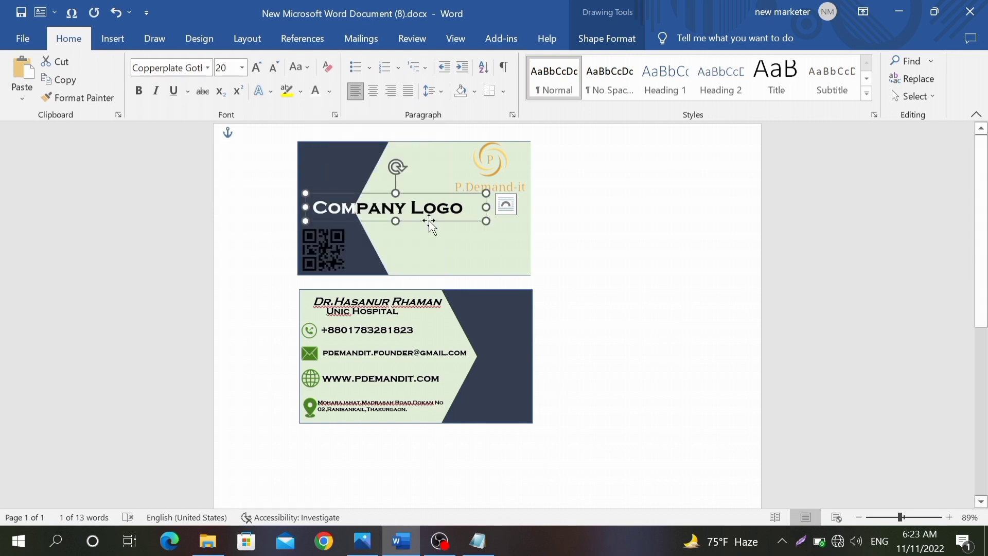
# Step: Colour the word 'Logo' orange
pyautogui.moveTo(410, 207); pyautogui.dragTo(464, 207)
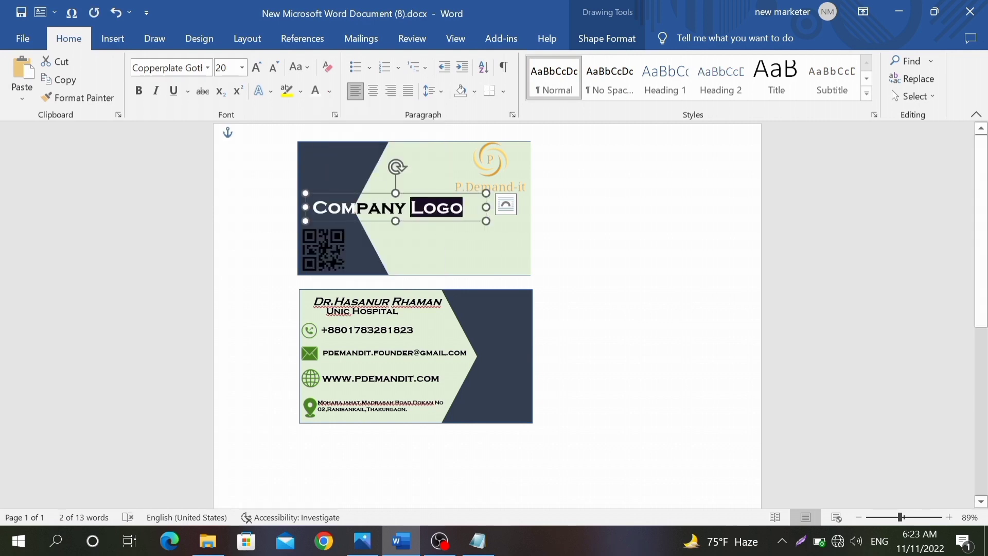
pyautogui.click(316, 91)
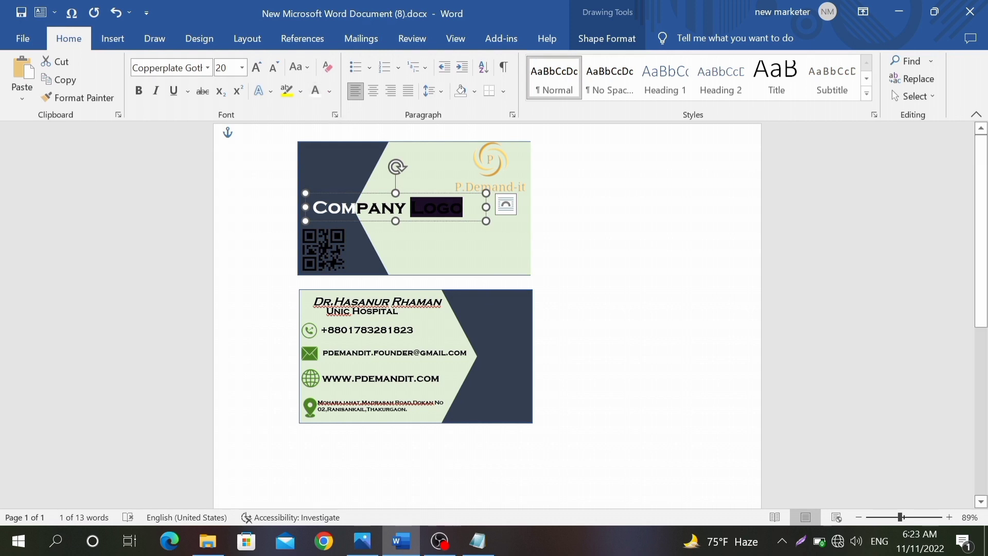
pyautogui.click(330, 92)
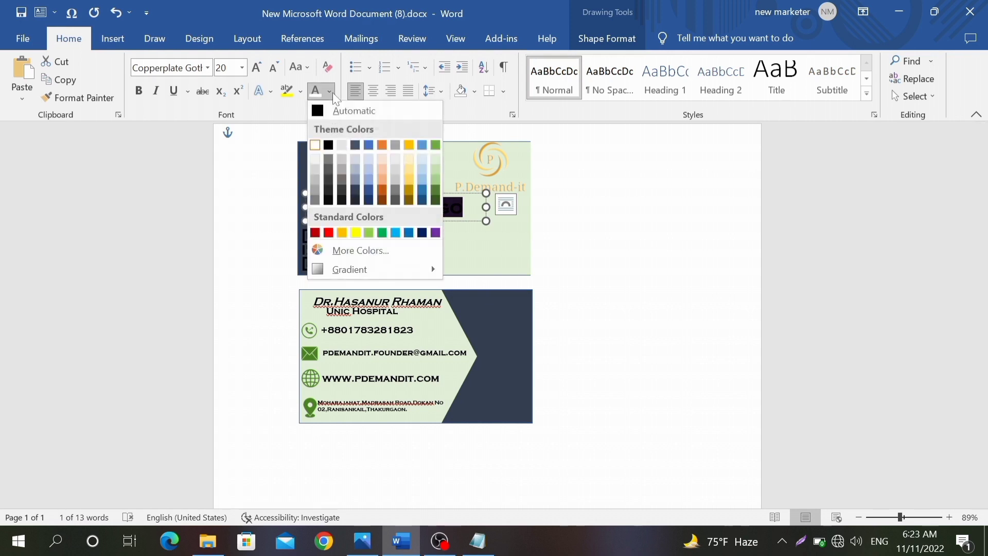
pyautogui.click(382, 191)
pyautogui.click(627, 233)
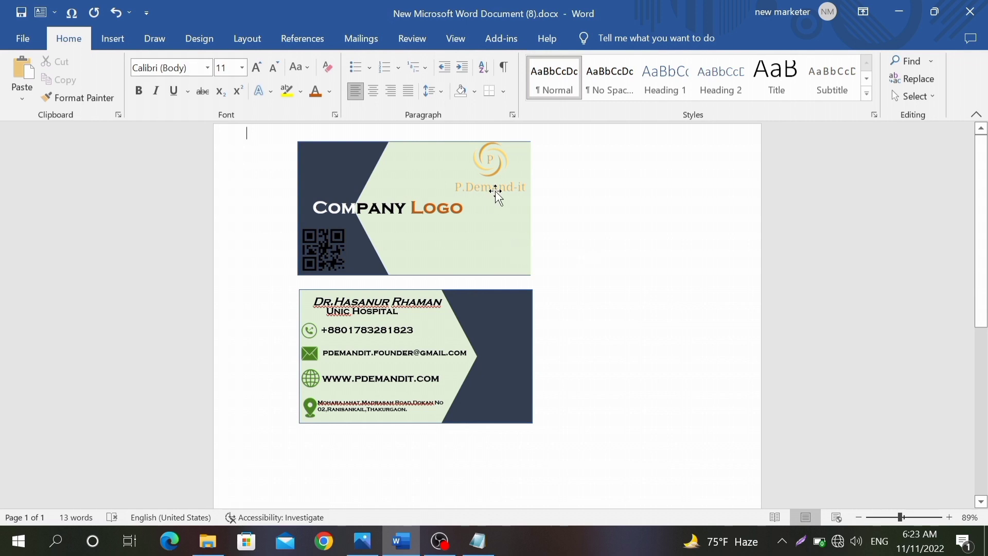
# Step: Copy the P.Demand-it logo, shrunk, to the back card's top right and the QR code to its lower right
pyautogui.moveTo(492, 164); pyautogui.dragTo(517, 310)
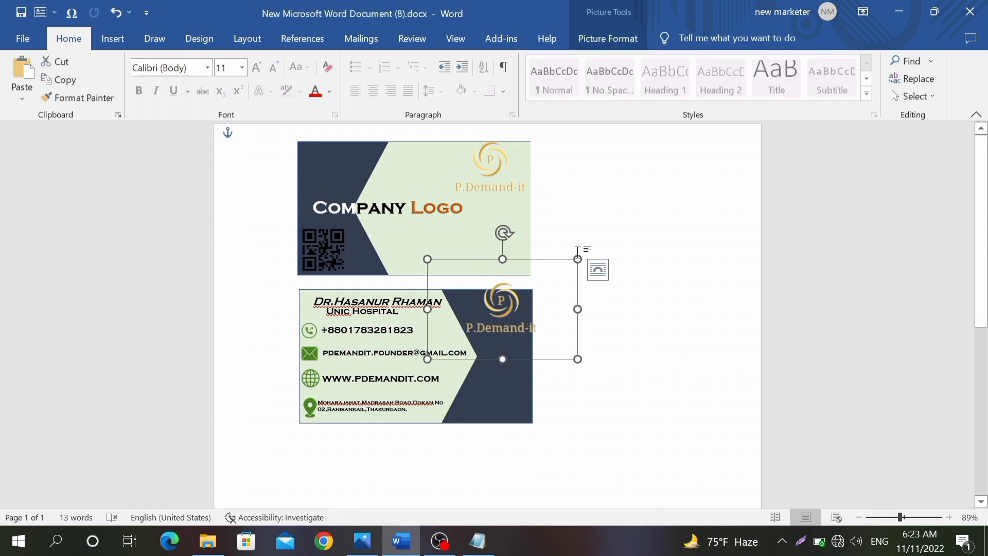
pyautogui.moveTo(578, 258); pyautogui.dragTo(506, 307)
pyautogui.click(676, 255)
pyautogui.click(335, 239)
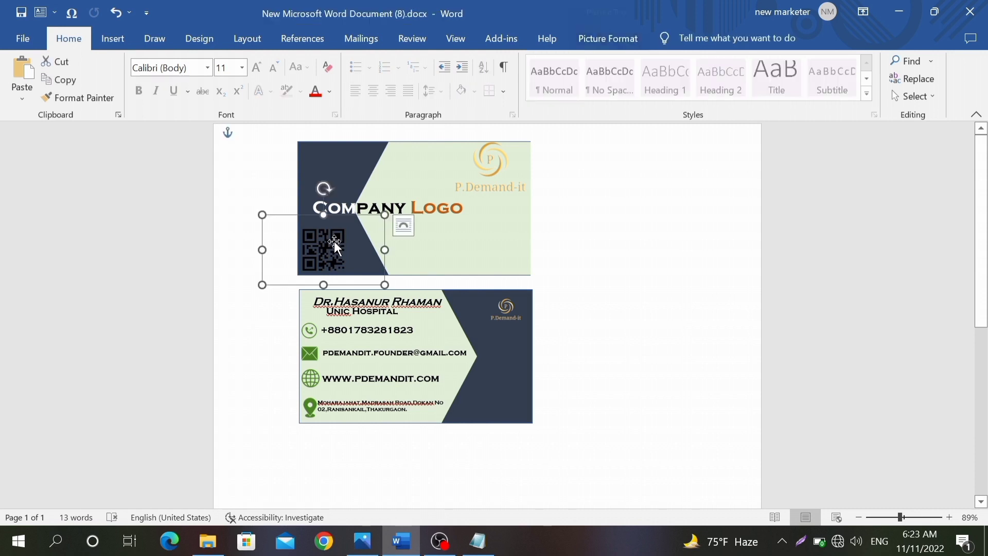
pyautogui.moveTo(335, 240); pyautogui.dragTo(500, 442)
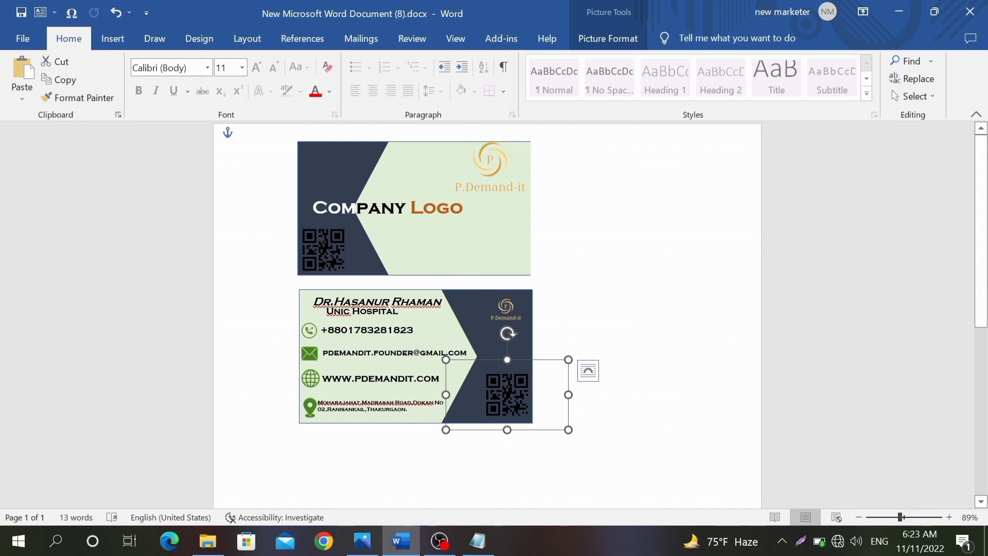
# Step: Recolour the back card's QR code with the green Recolor option
pyautogui.click(597, 32)
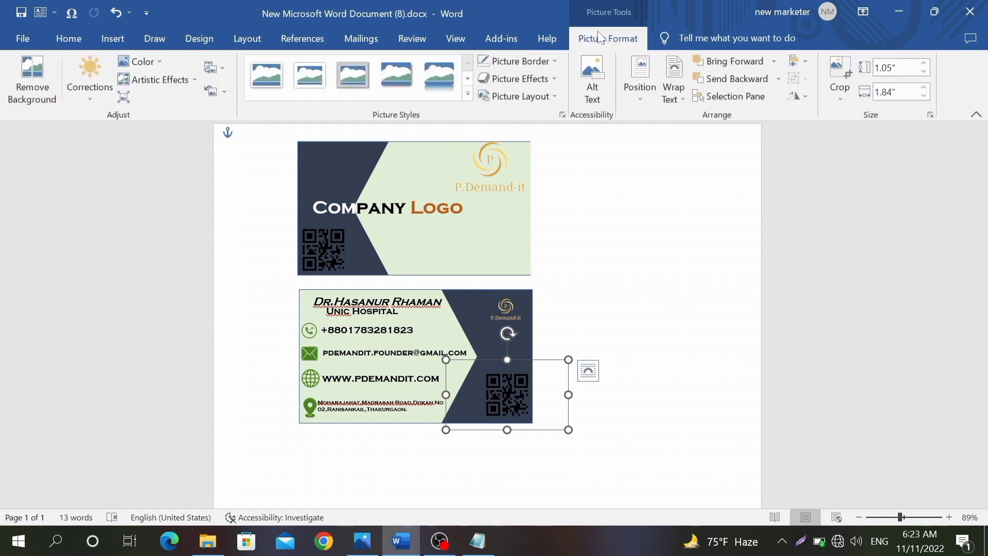
pyautogui.click(144, 66)
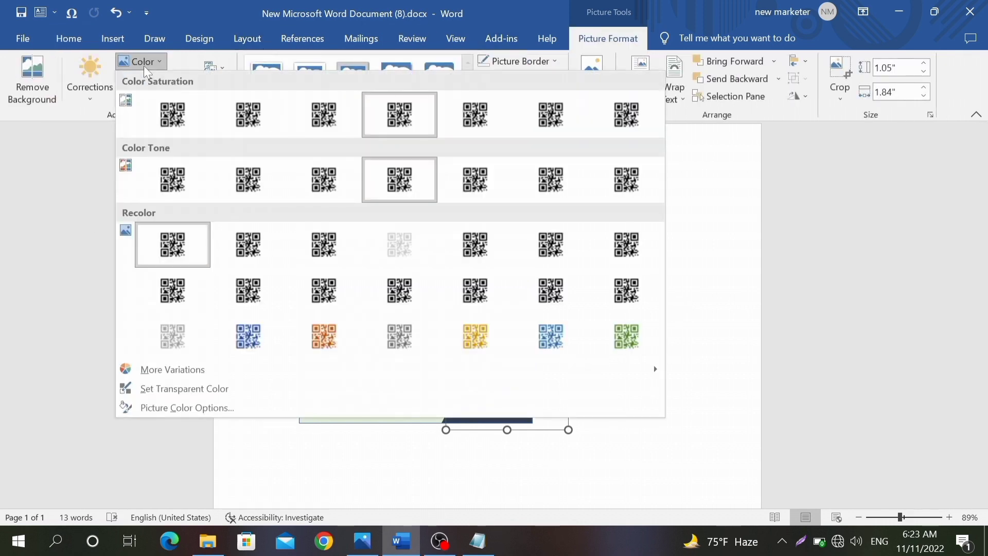
pyautogui.click(408, 233)
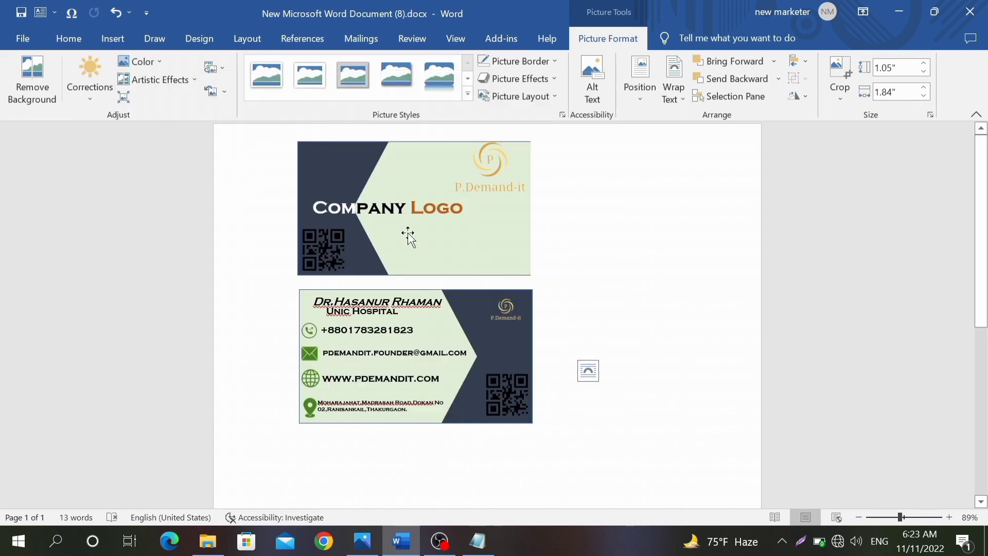
pyautogui.click(138, 61)
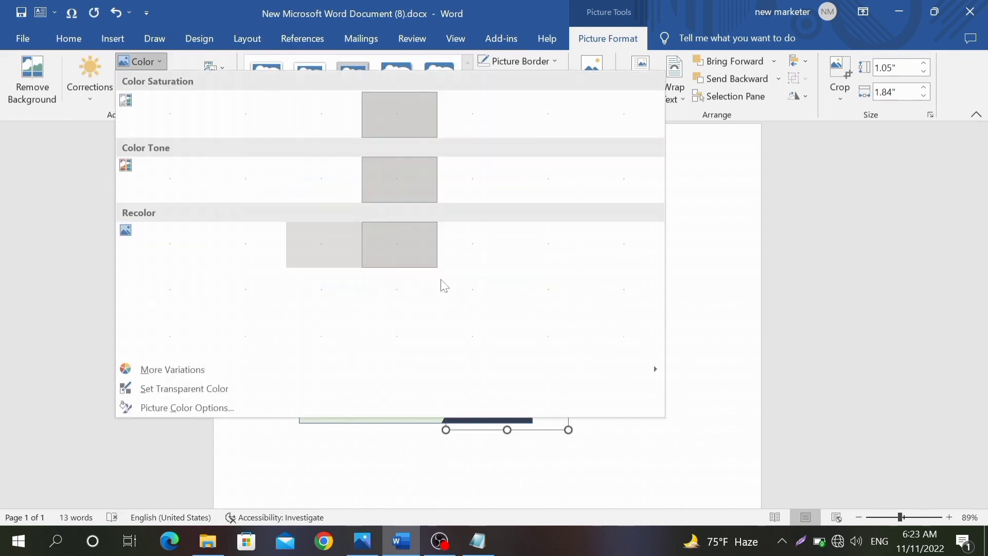
pyautogui.click(625, 332)
pyautogui.click(680, 319)
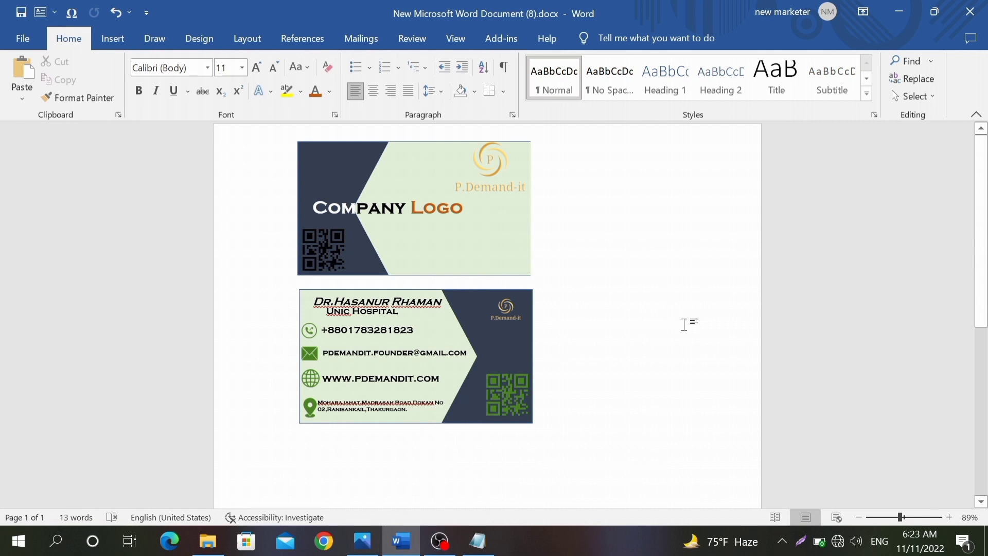
pyautogui.hotkey('ctrl', 'p')
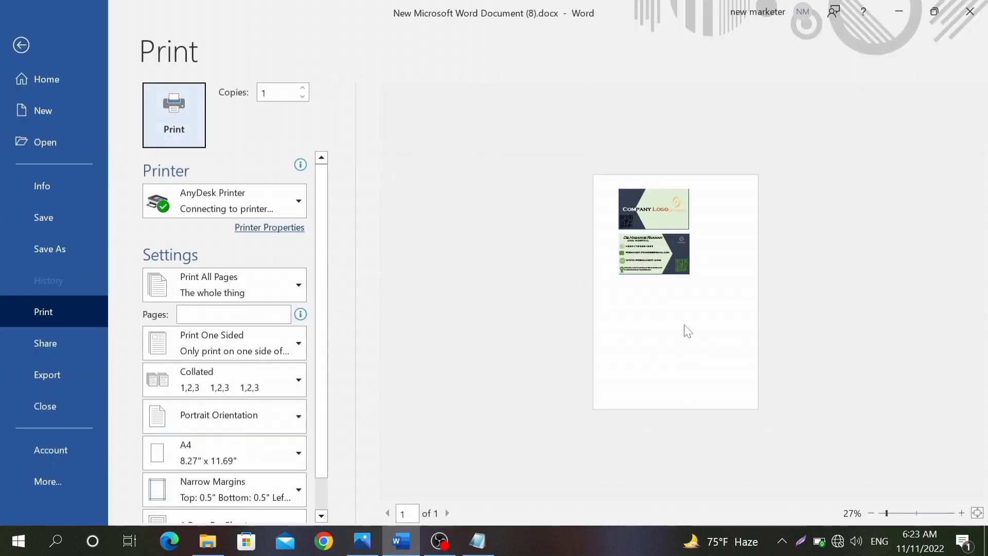
# Step: Zoom the print preview to 95% to view both business cards
pyautogui.click(916, 513)
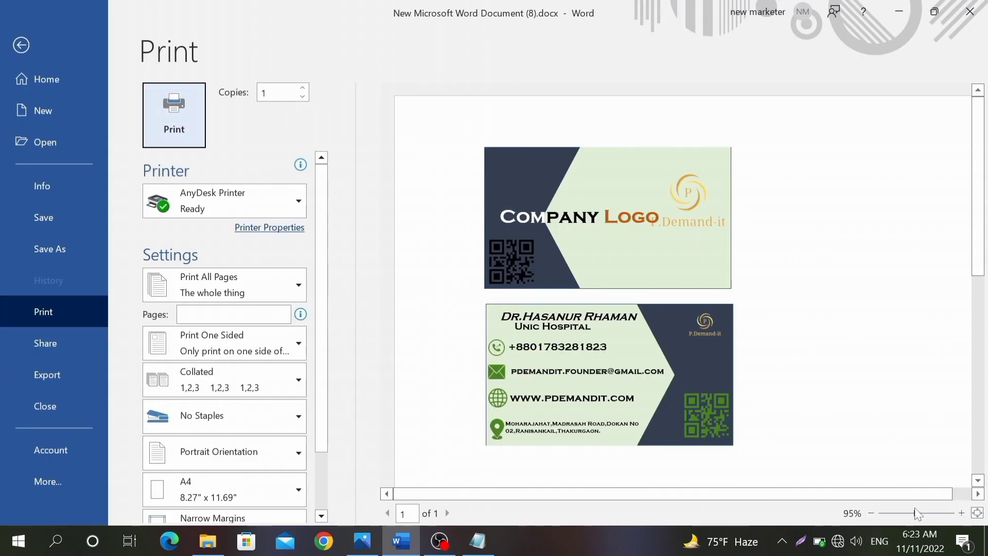
pyautogui.scroll(-2, 819, 169)
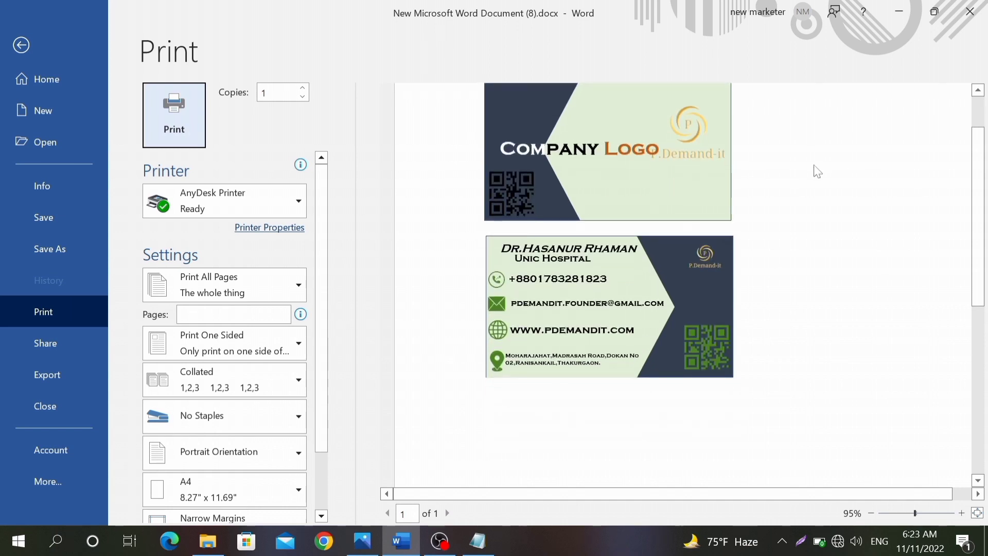
pyautogui.scroll(1, 818, 171)
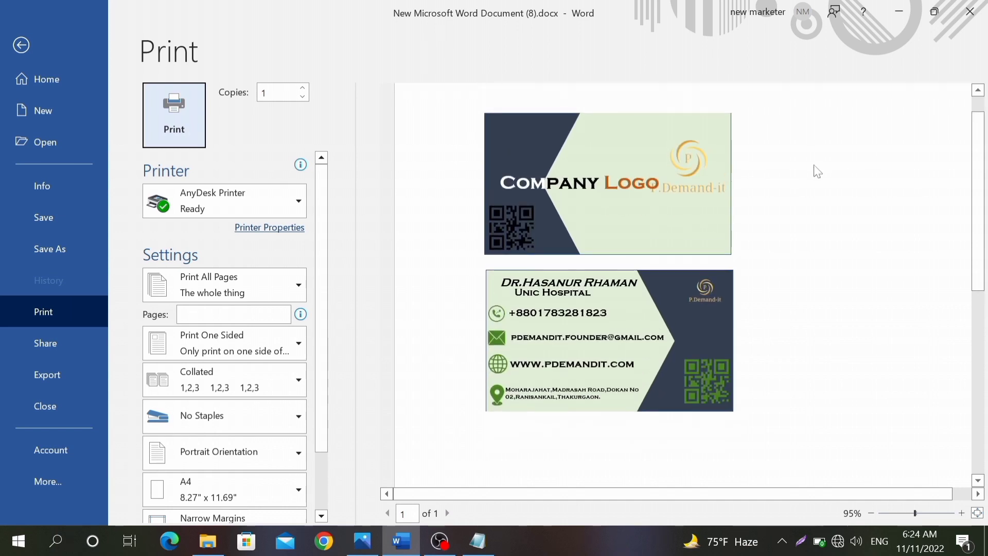